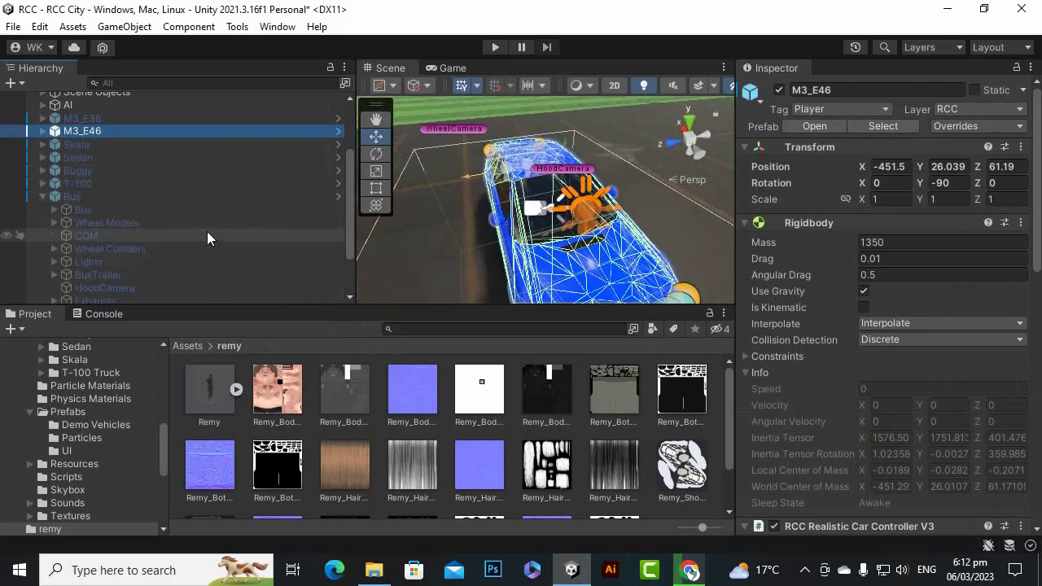
Play-test the M3_E46 from the interior camera, steering in both directions to observe the steering wheel, and end play mode.
left_click(496, 48)
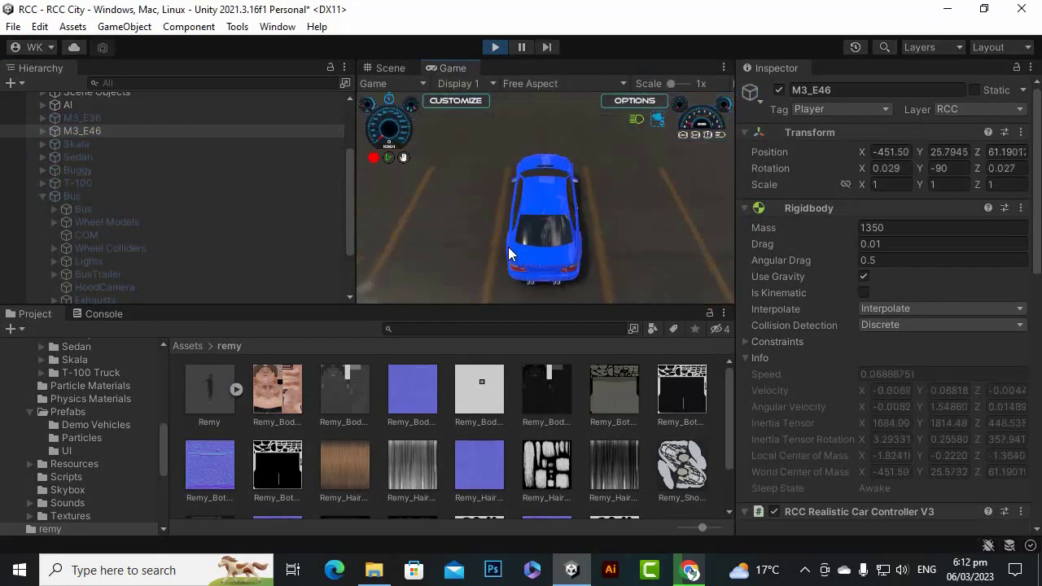
key("c")
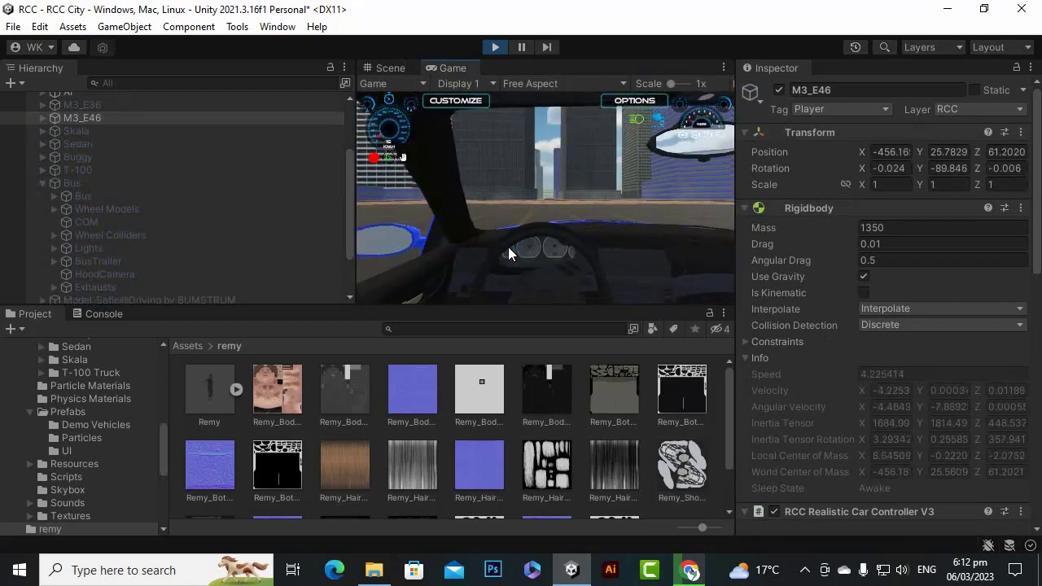
key("d")
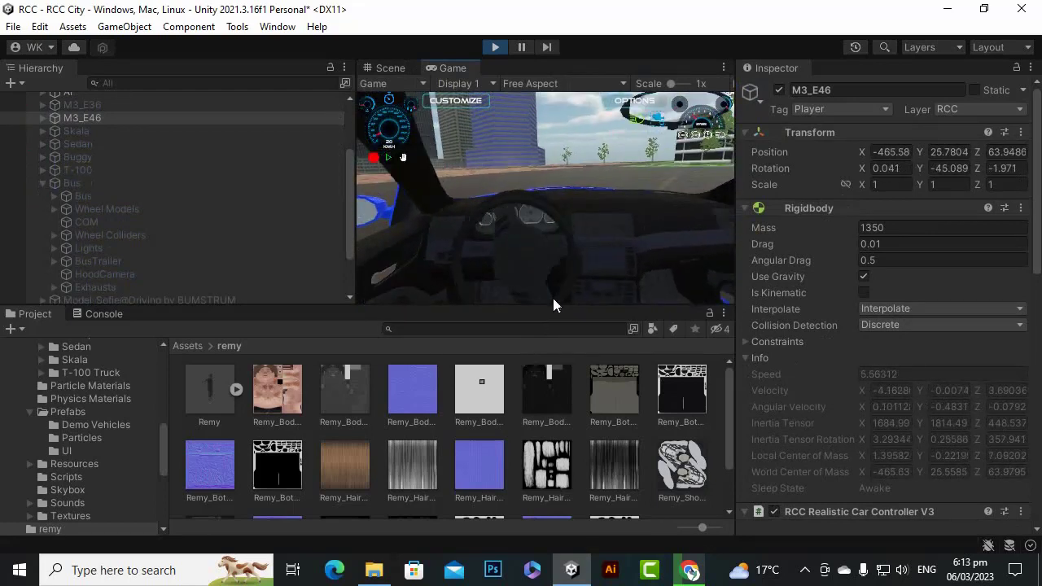
key("a")
key("d")
key("a")
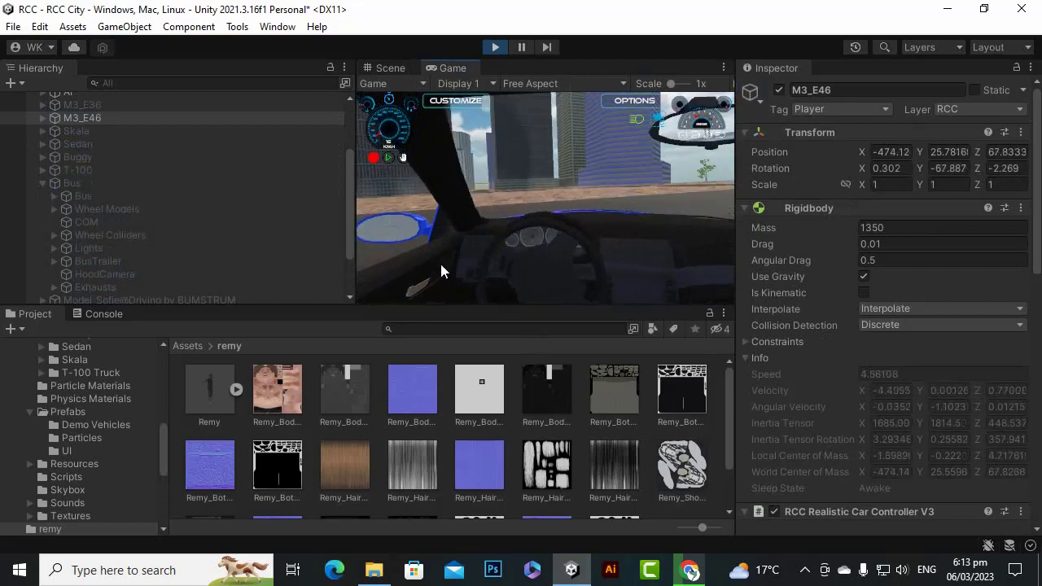
key("d")
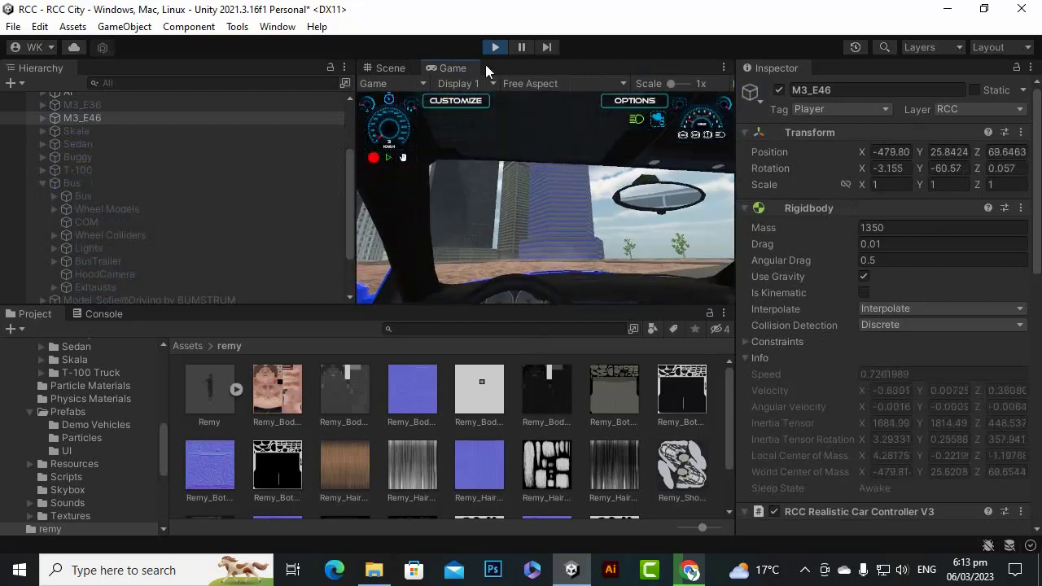
key("c")
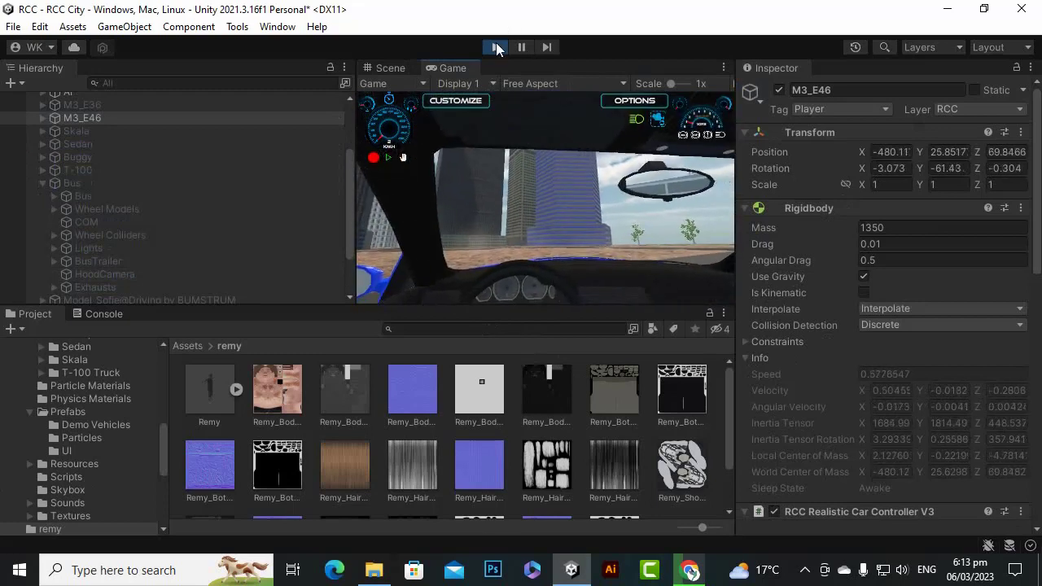
left_click(496, 46)
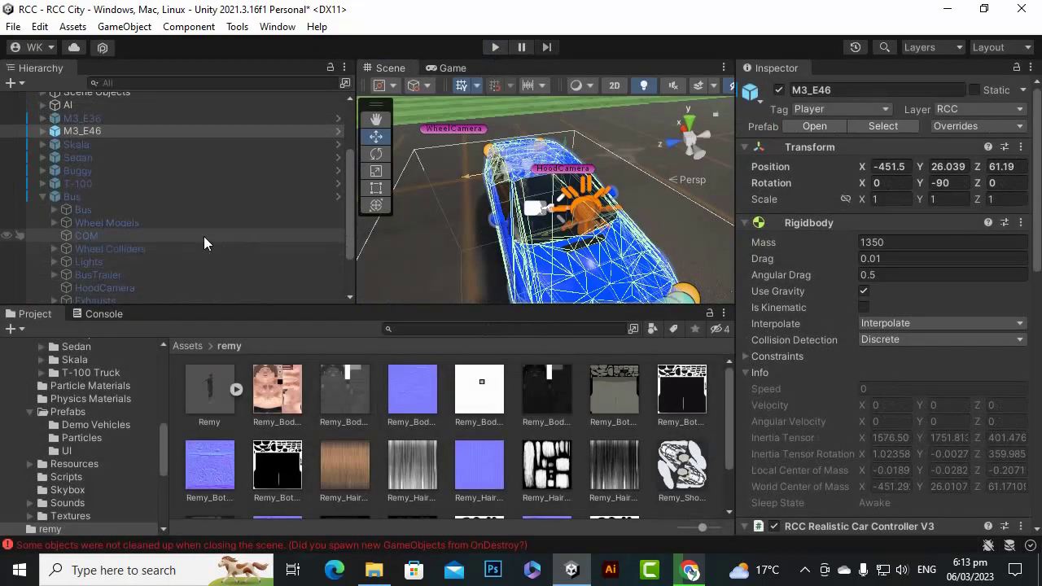
Examine the M3_E46's wheel settings in RCC Realistic Car Controller V3, including its interior steering wheel reference and rotation axis options.
left_click(155, 134)
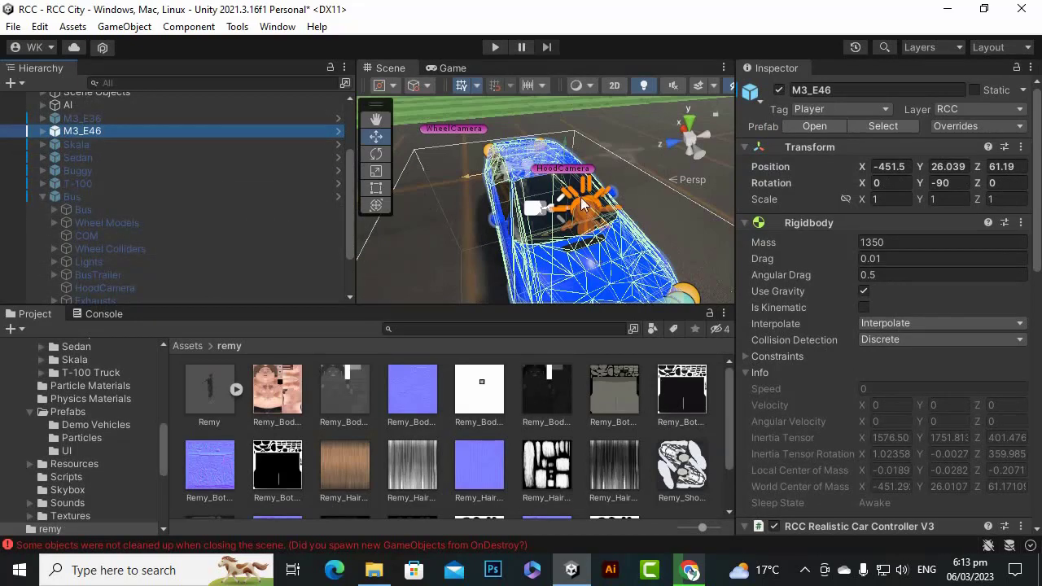
left_click(285, 185)
left_click(179, 130)
scroll(754, 269, "down", 6)
left_click(761, 308)
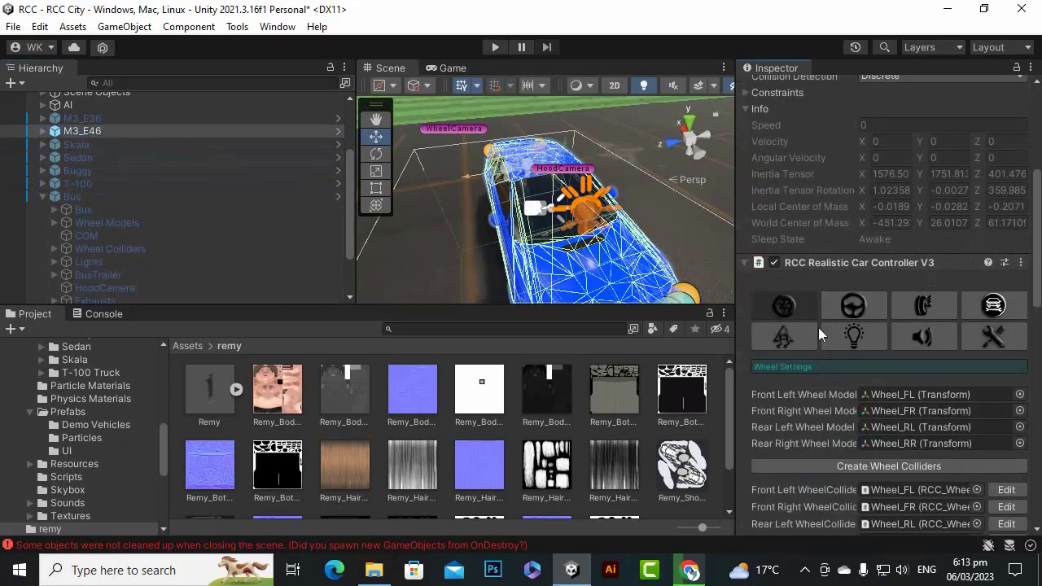
scroll(861, 406, "down", 8)
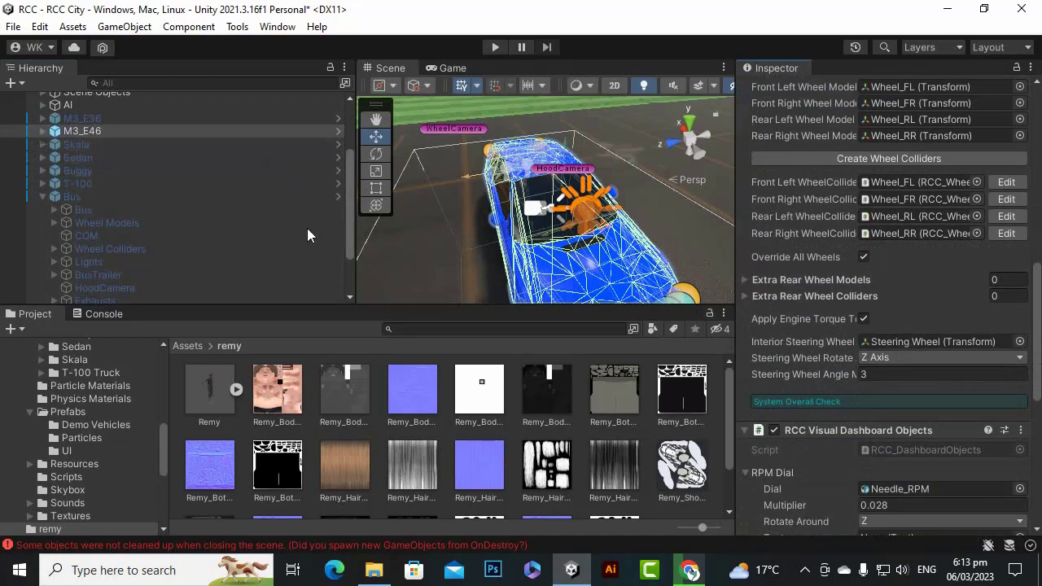
left_click(871, 340)
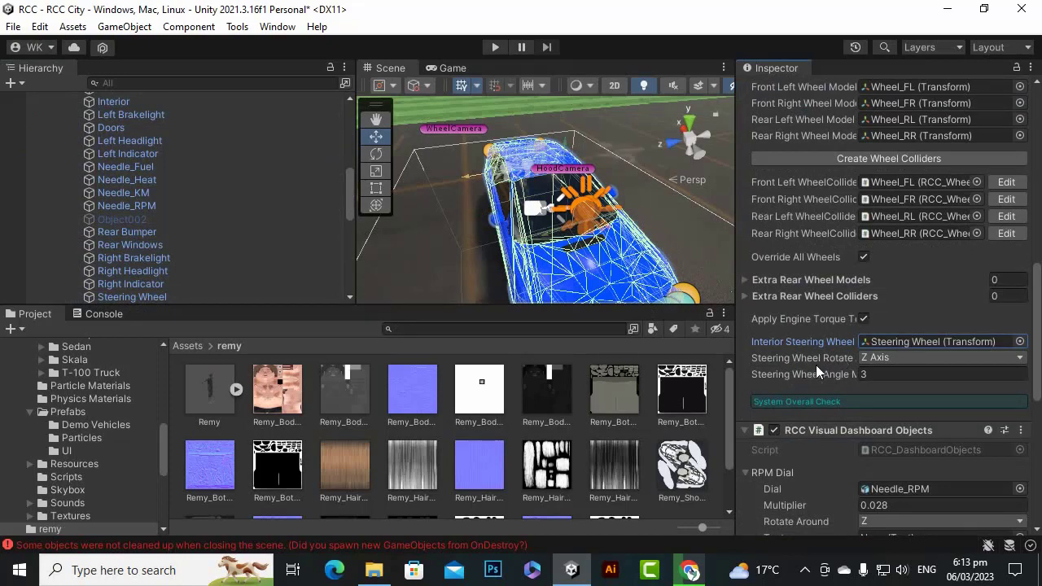
left_click(867, 362)
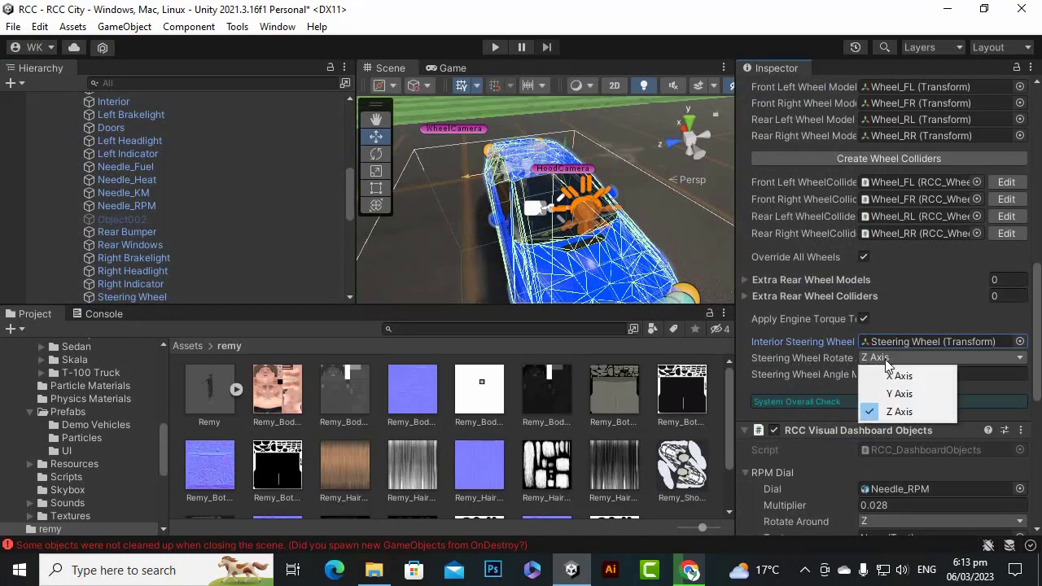
left_click(708, 8)
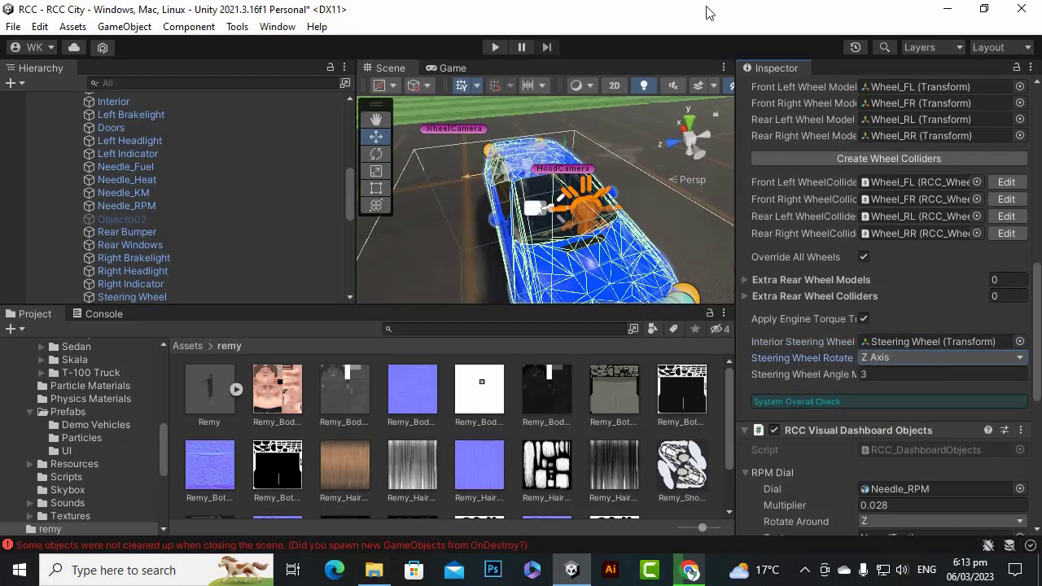
Select the M3_E46's Steering Wheel object and turn it slightly in the scene with the Rotate tool.
left_click(210, 298)
scroll(611, 253, "up", 10)
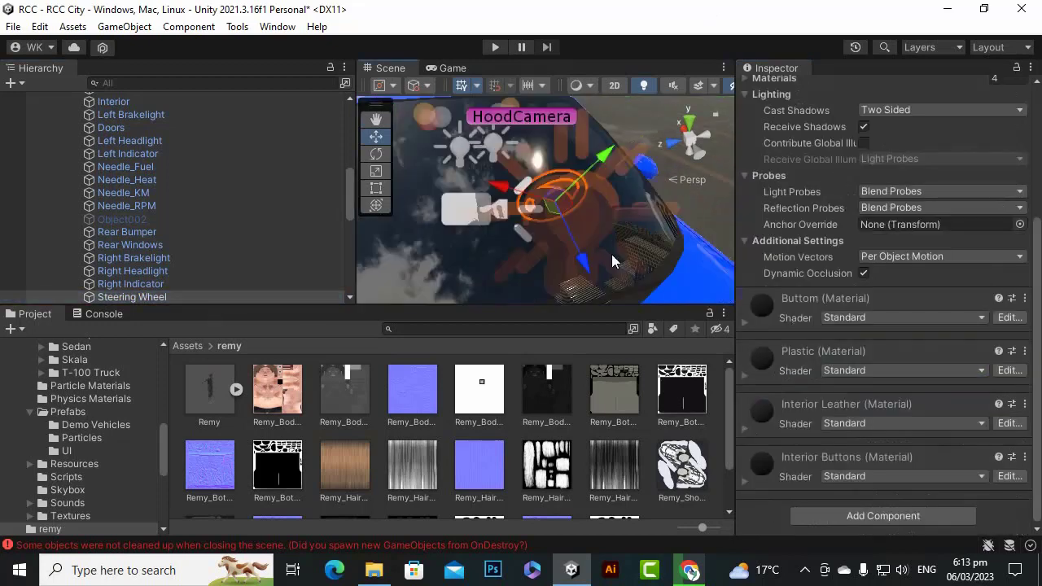
scroll(586, 253, "up", 2)
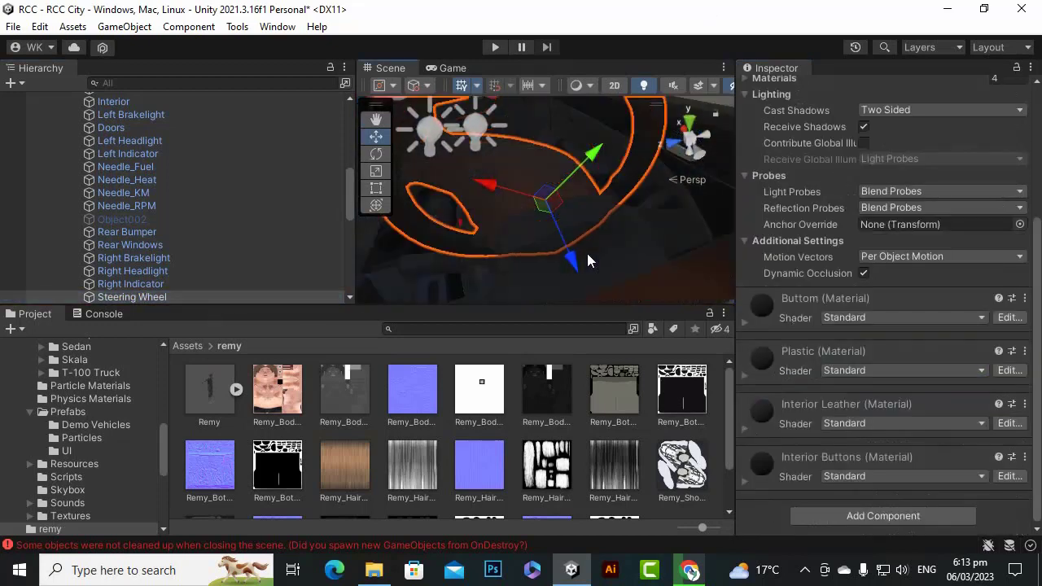
left_click_drag(464, 226, 960, 272, "alt")
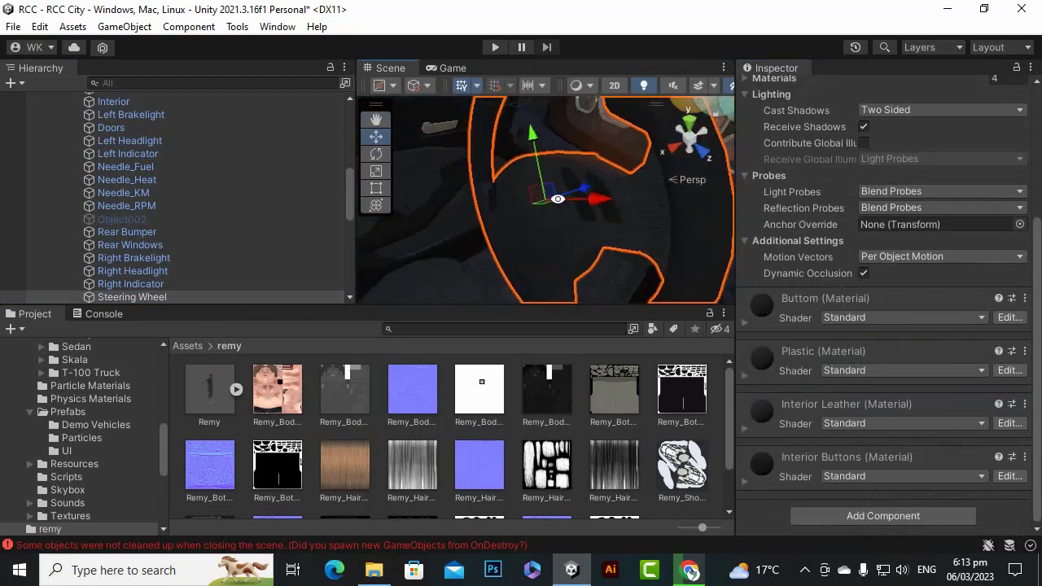
scroll(557, 201, "down", 5)
left_click_drag(493, 276, 570, 196, "alt")
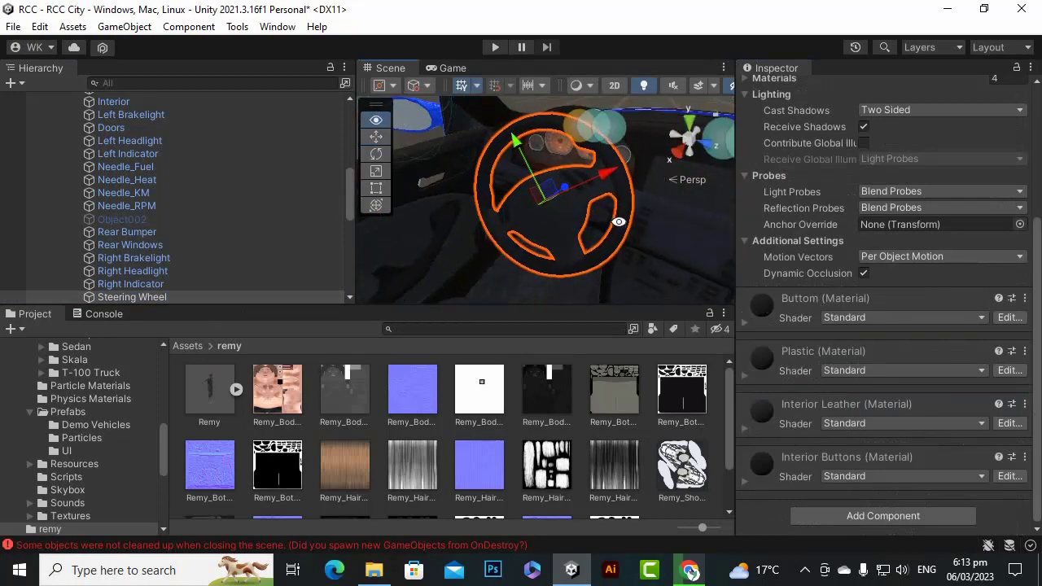
left_click(376, 155)
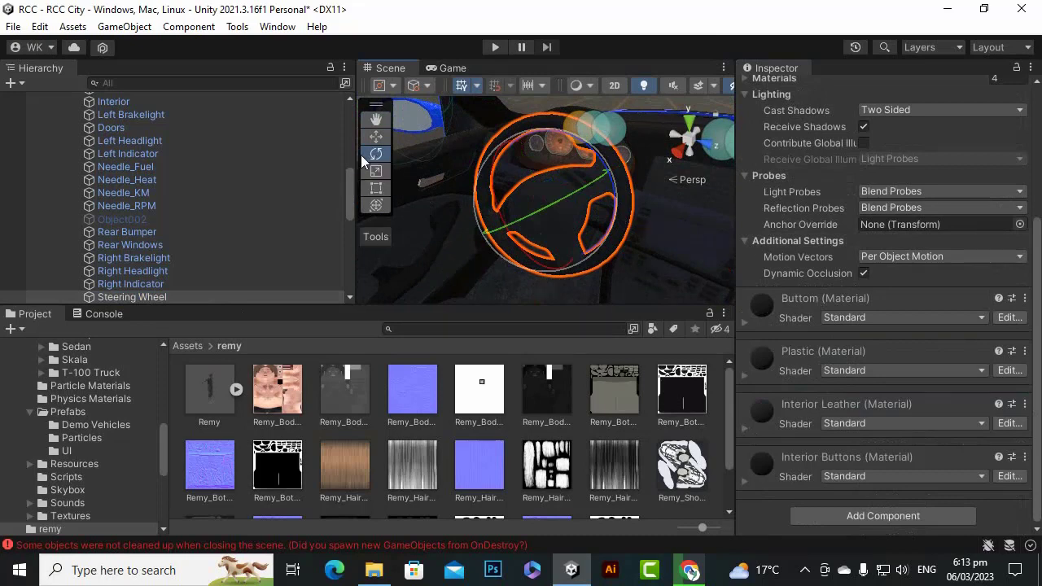
left_click_drag(613, 191, 586, 203)
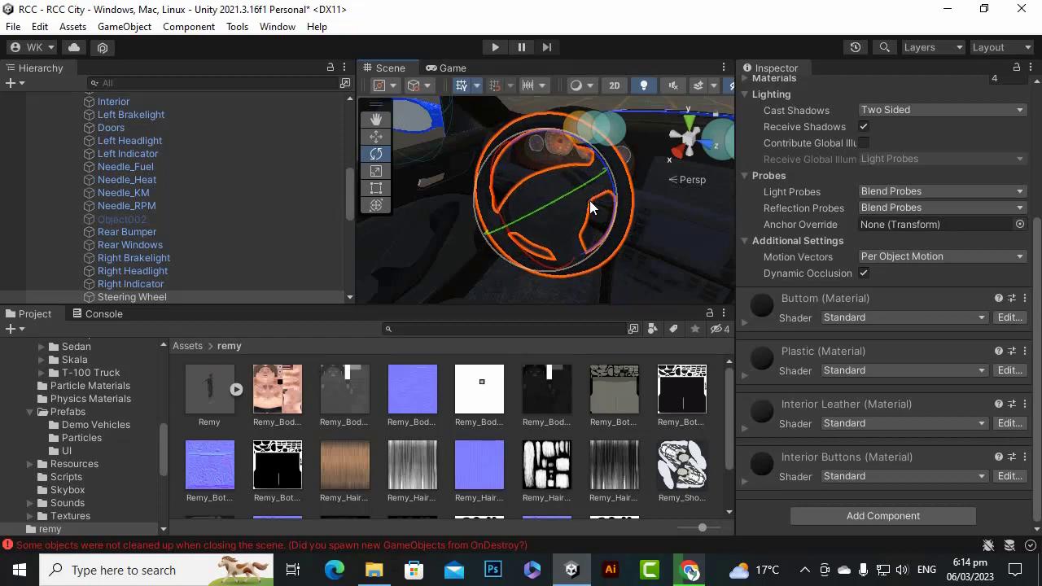
Collapse the M3_E46 object's hierarchy and deactivate the car in the scene.
scroll(229, 222, "up", 5)
scroll(229, 223, "up", 2)
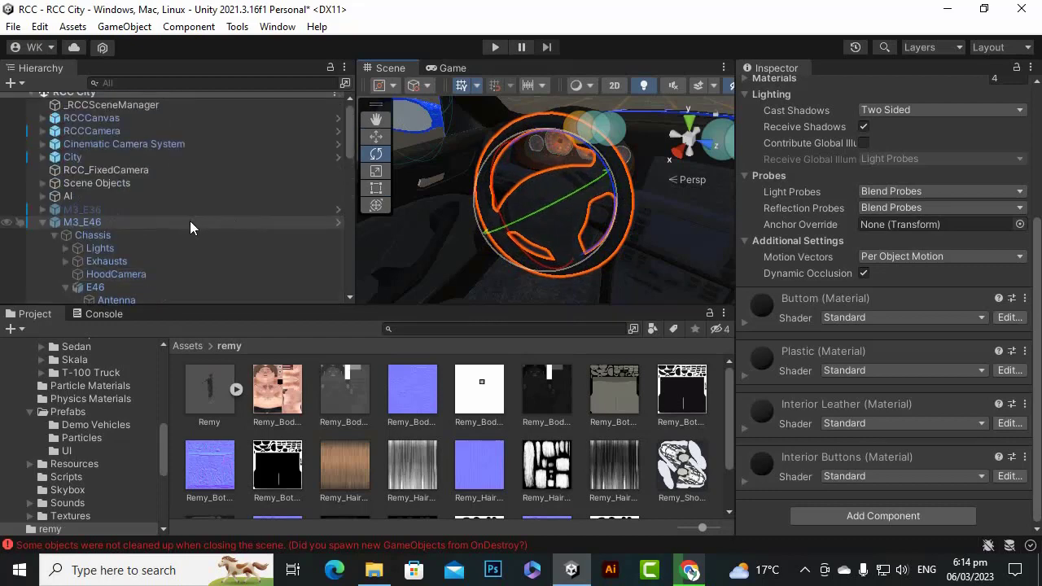
left_click(189, 223)
left_click(43, 222)
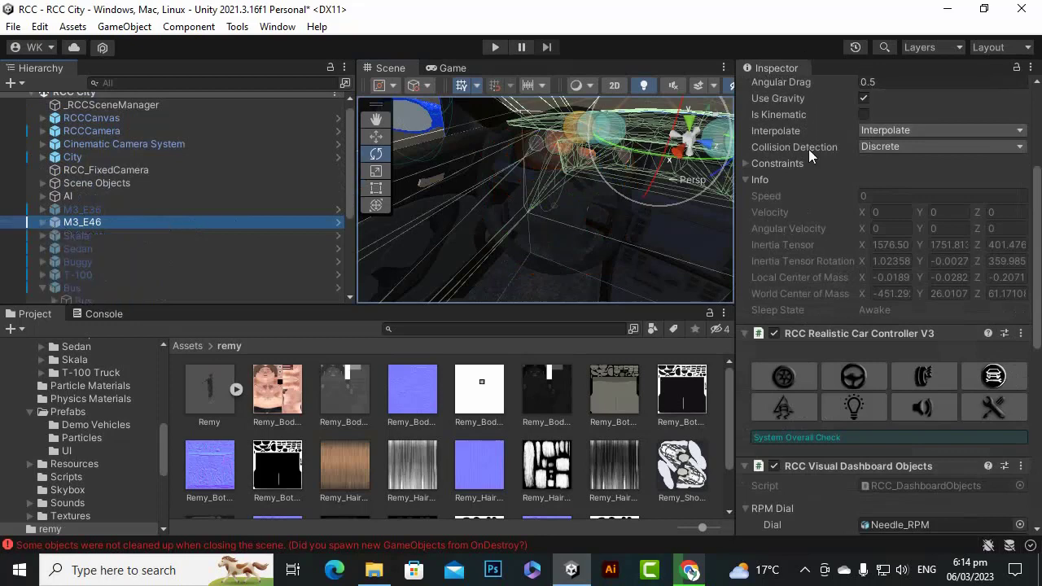
scroll(808, 149, "up", 5)
scroll(124, 200, "down", 2)
scroll(123, 200, "down", 5)
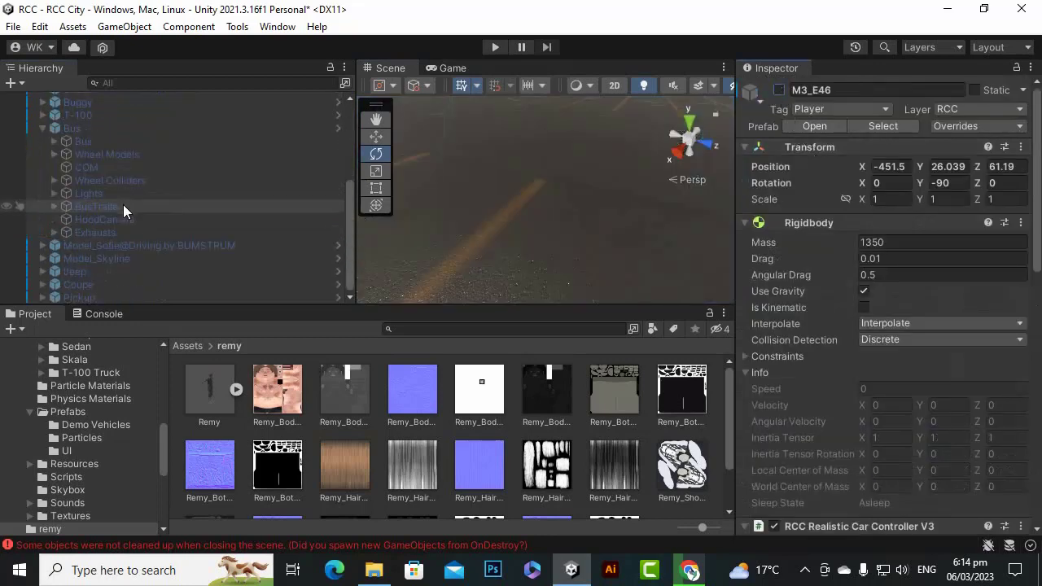
Collapse the Bus hierarchy and activate the Model_Sofie@Driving by BUMSTRUM vehicle.
left_click(86, 128)
left_click(49, 129)
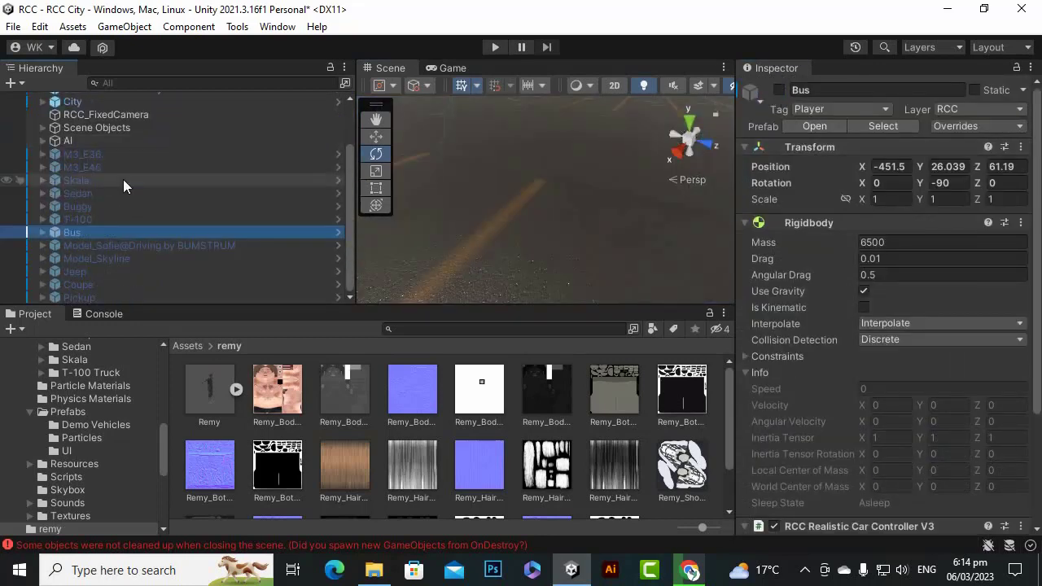
left_click(122, 284)
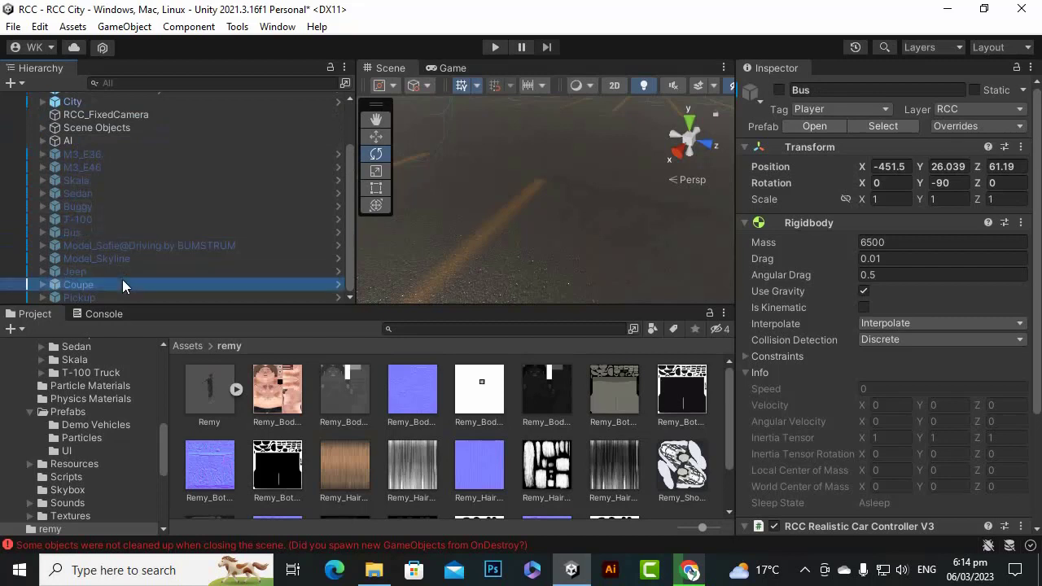
left_click(159, 245)
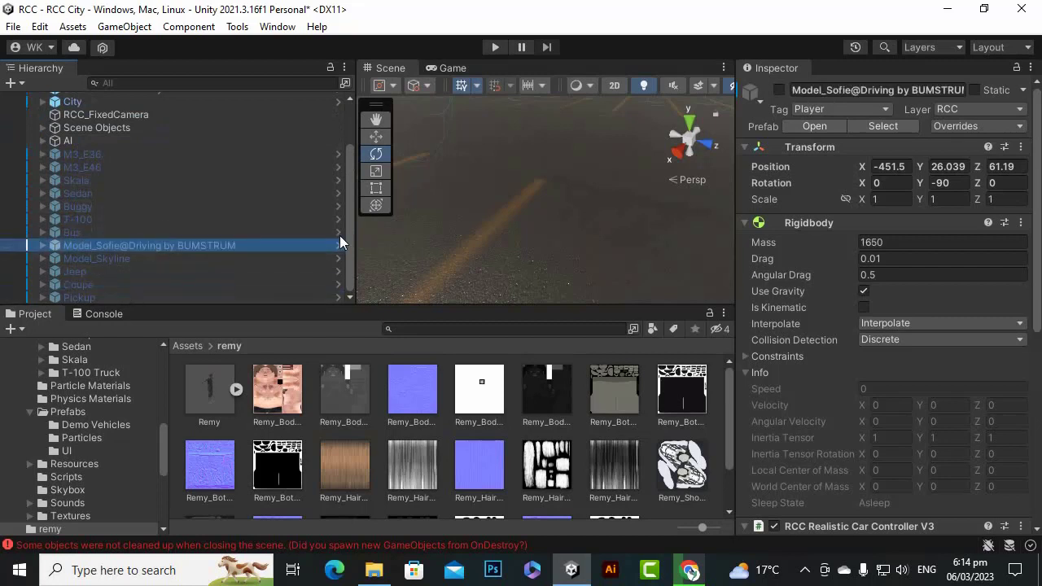
left_click(779, 90)
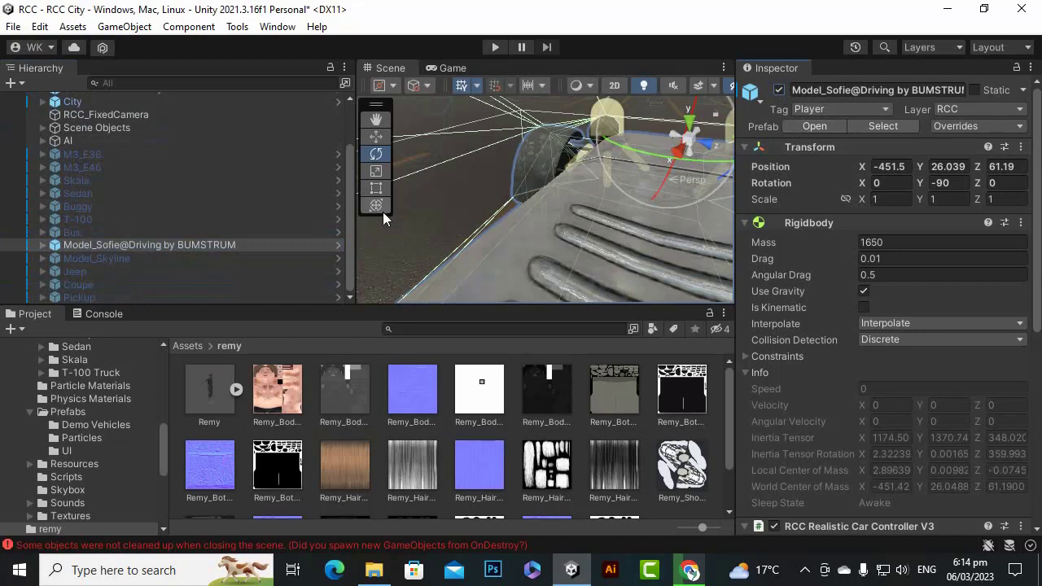
scroll(423, 217, "down", 10)
scroll(556, 205, "up", 3)
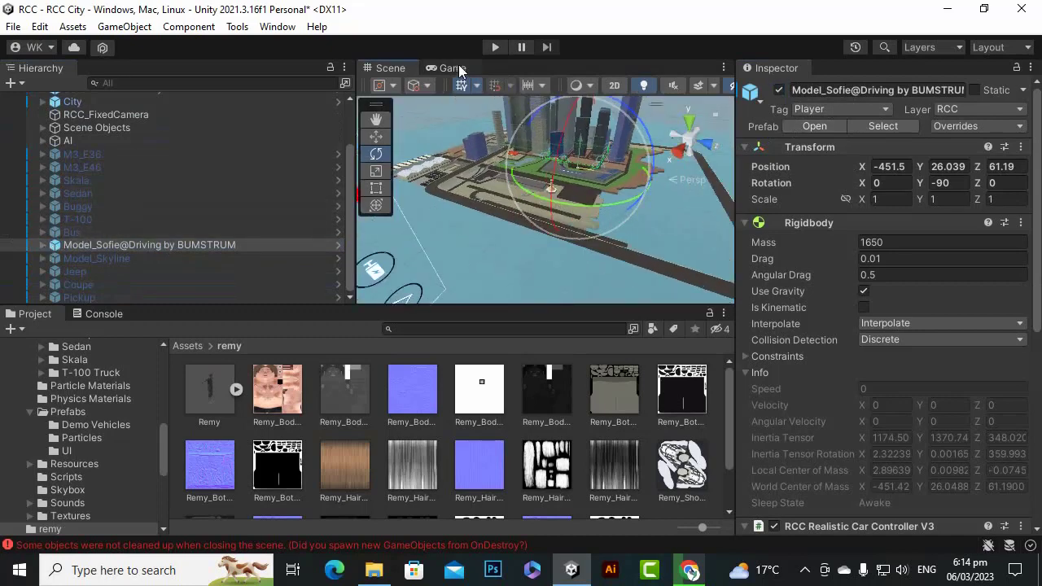
Play-test the Model_Sofie@Driving by BUMSTRUM vehicle, driving forward and steering both ways to observe its driver, and end play mode.
left_click(494, 47)
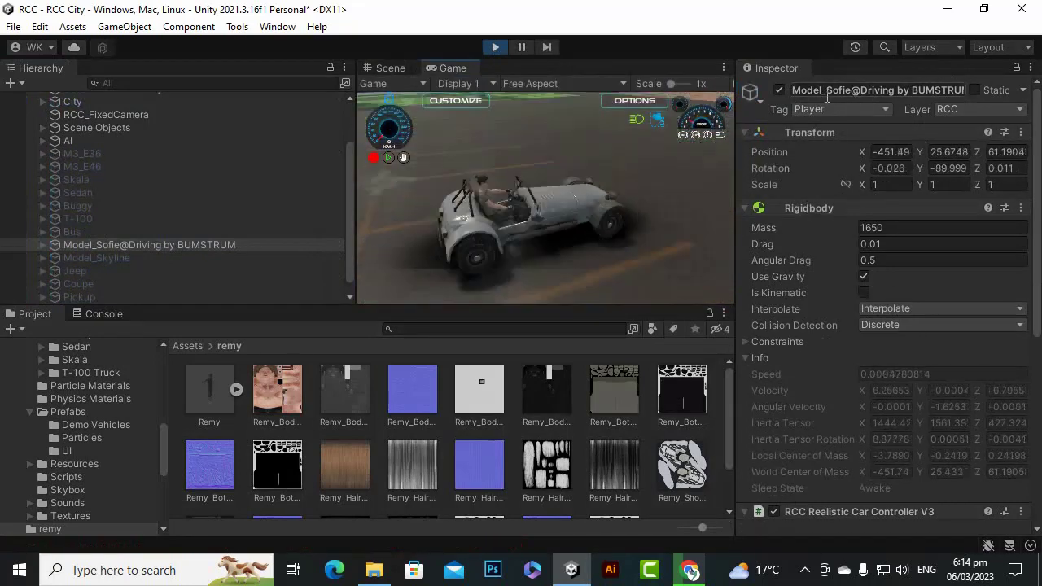
key("w")
key("d")
key("a")
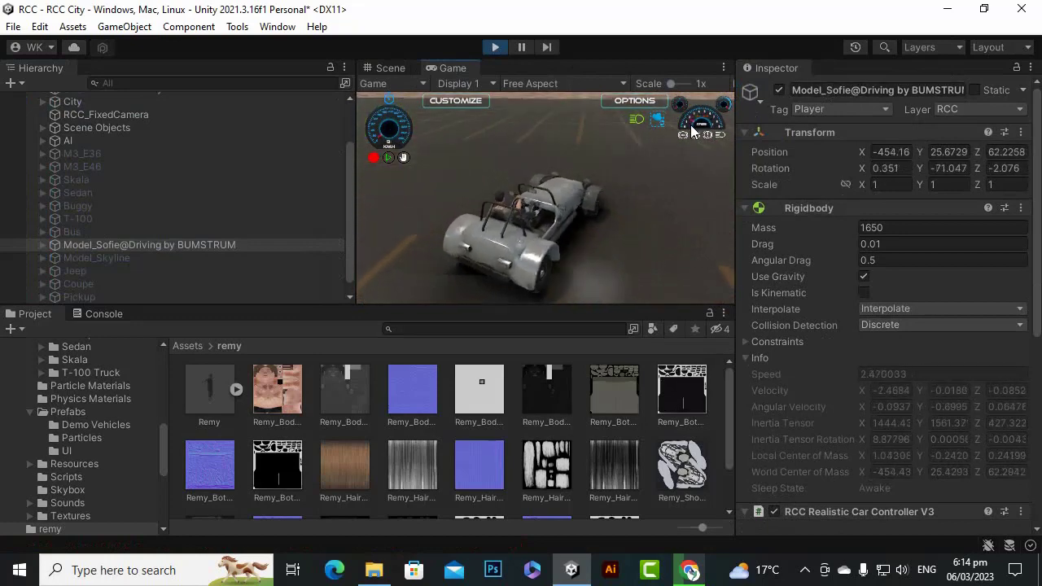
key("d")
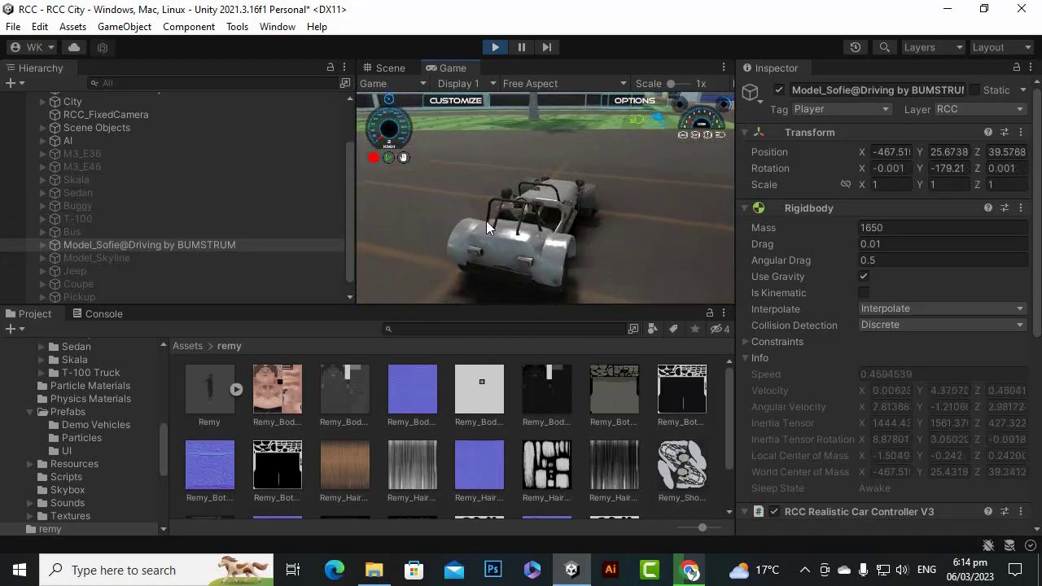
left_click(495, 47)
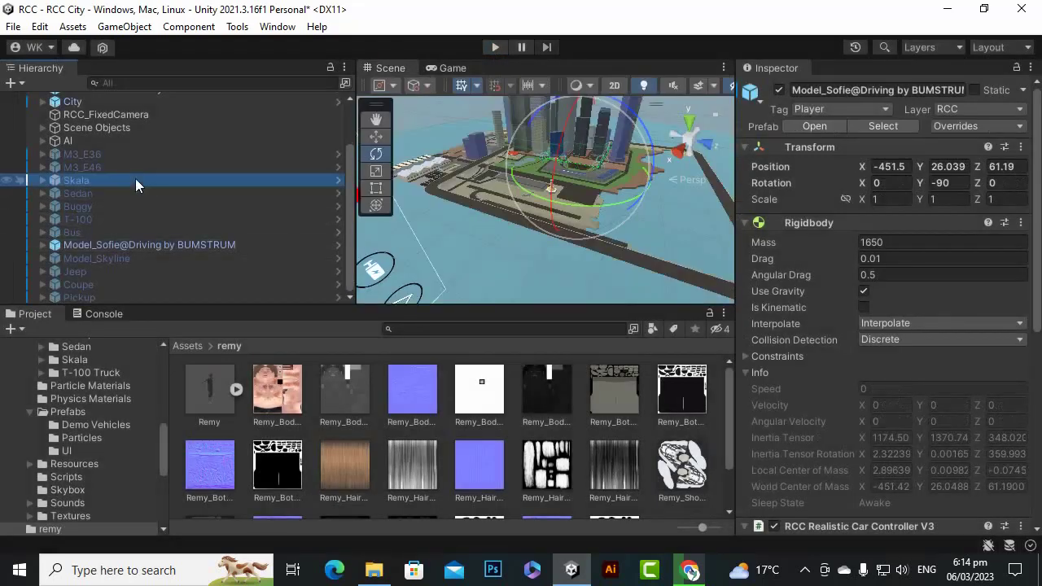
Activate the Jeep and deactivate the Model_Sofie@Driving by BUMSTRUM vehicle.
left_click(135, 180)
left_click(118, 231)
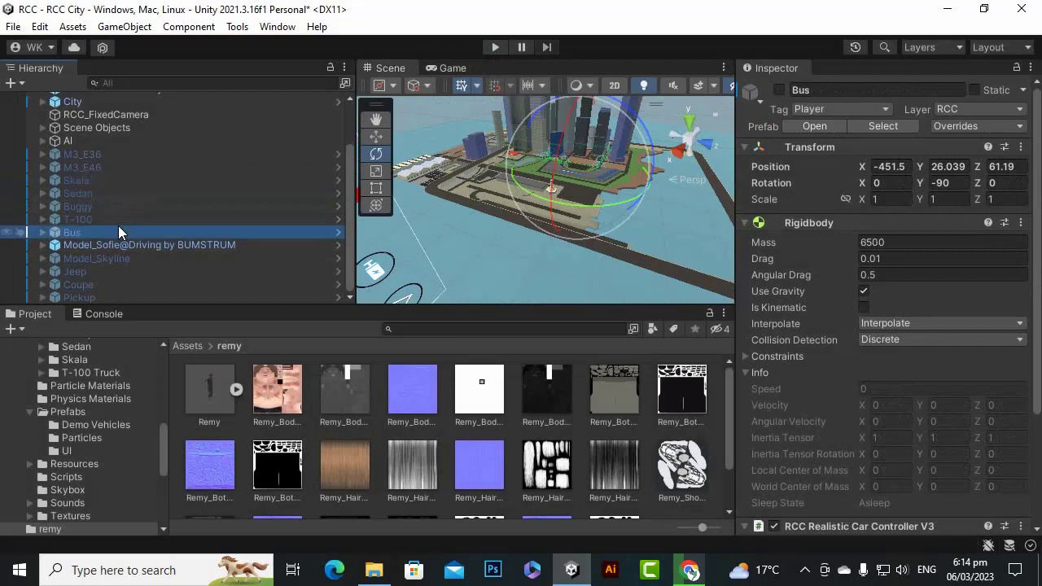
left_click(134, 275)
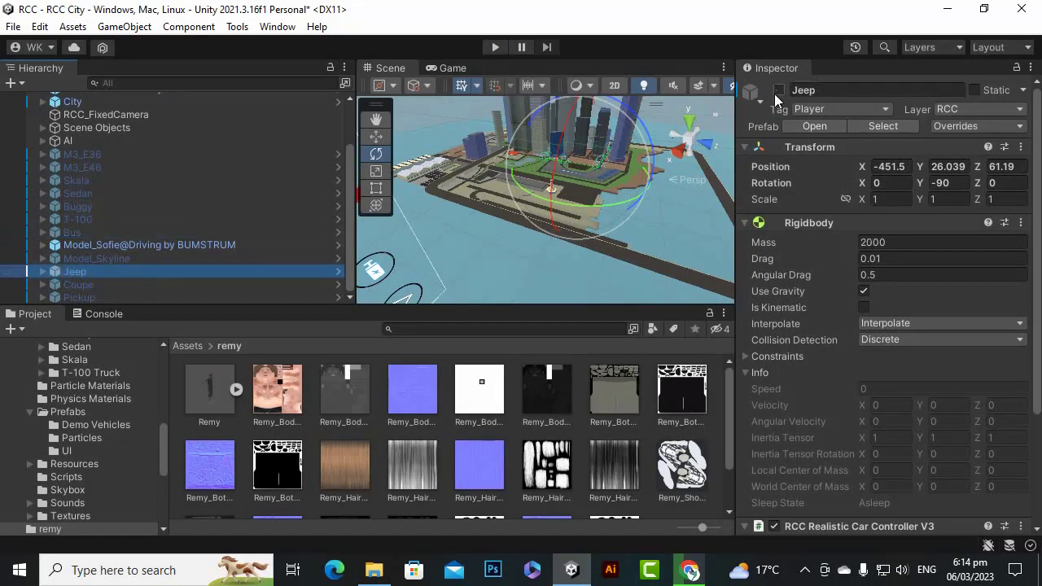
left_click(777, 91)
left_click(778, 91)
left_click(130, 245)
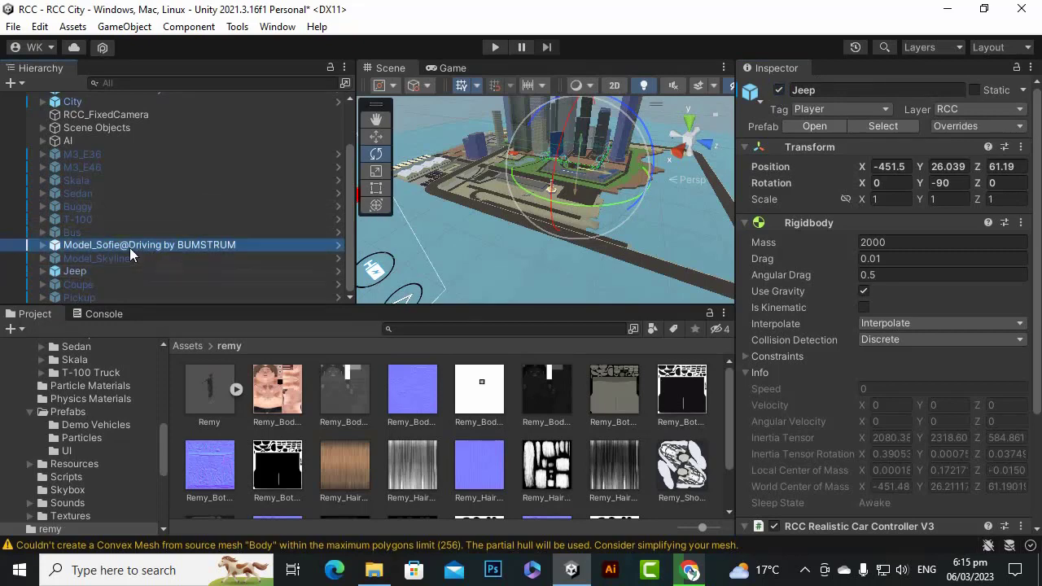
left_click(779, 90)
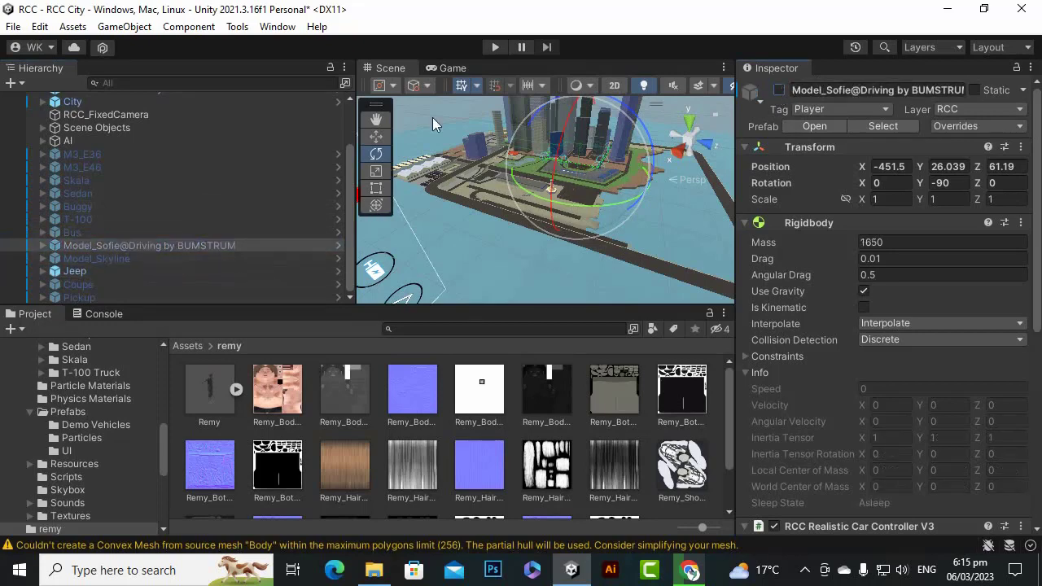
Play-test the Jeep by driving it forward, and end play mode.
left_click(496, 48)
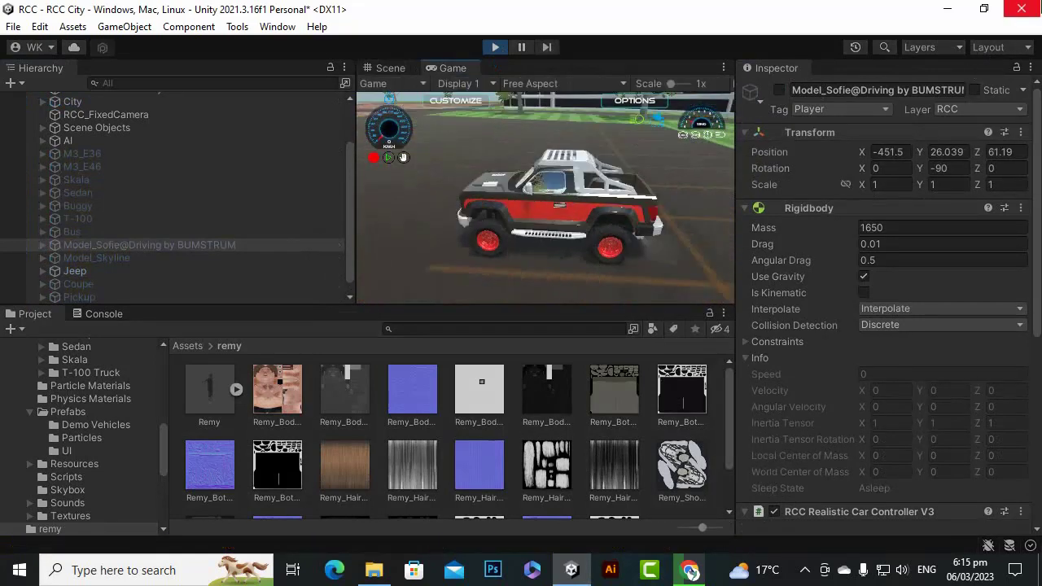
key("w")
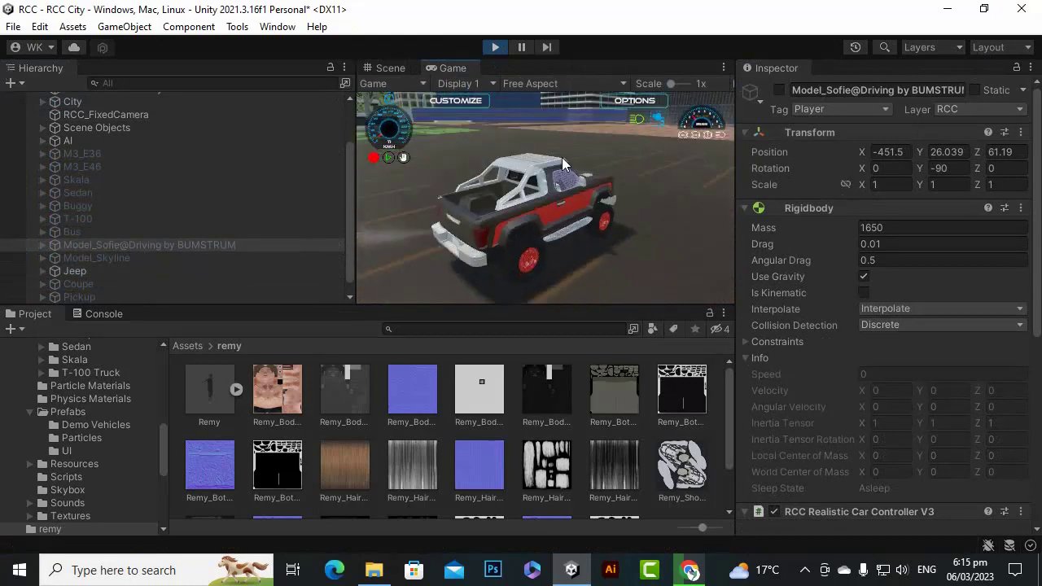
left_click(494, 46)
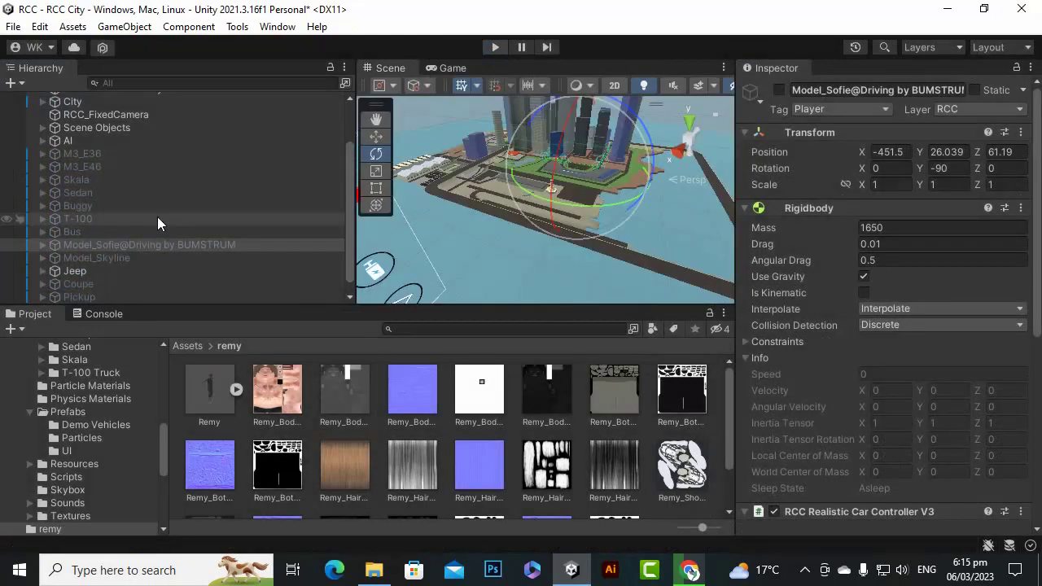
Deactivate the Jeep in the scene.
left_click(232, 259)
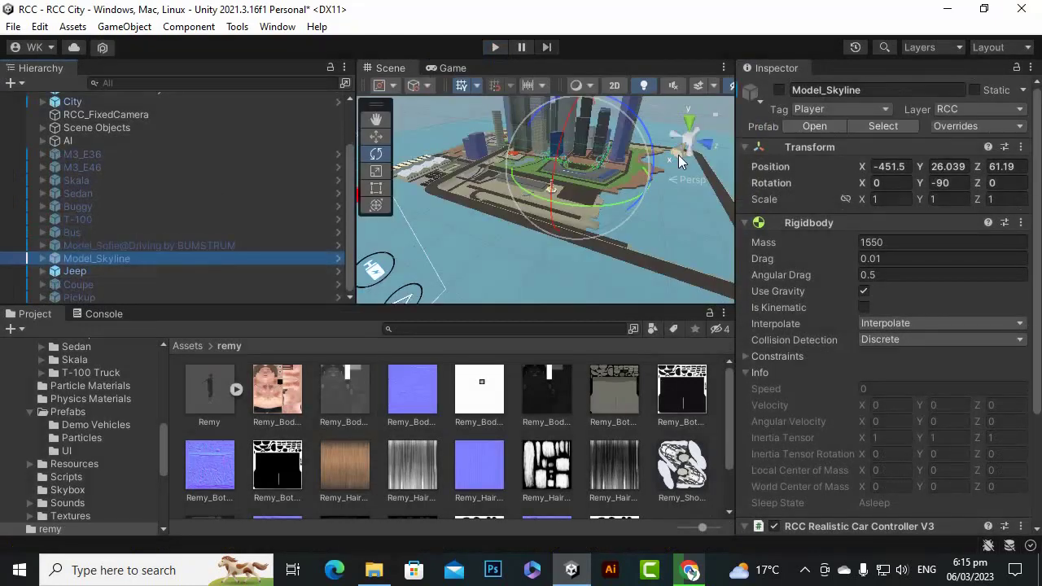
left_click(128, 270)
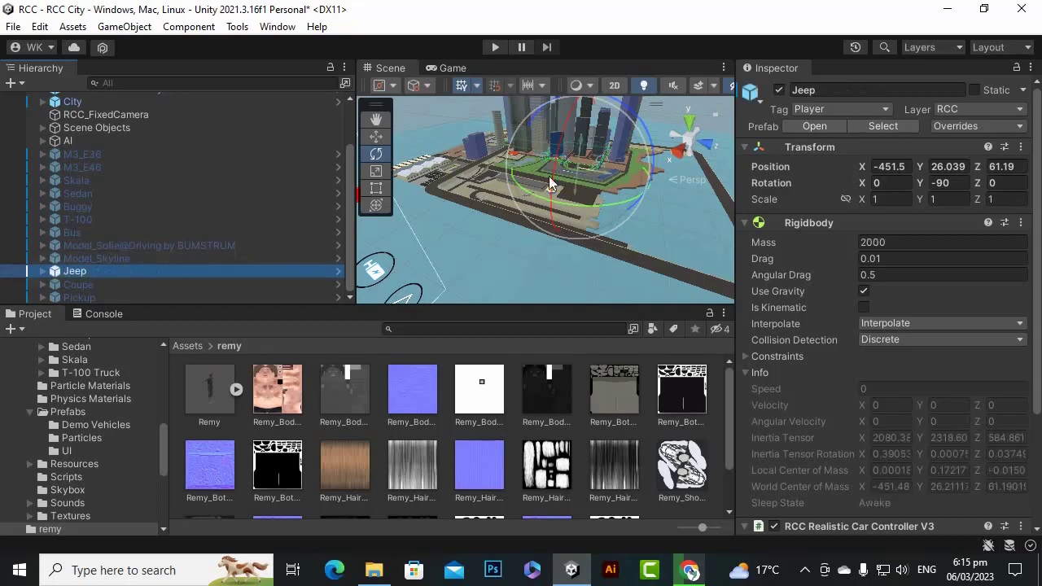
left_click(779, 89)
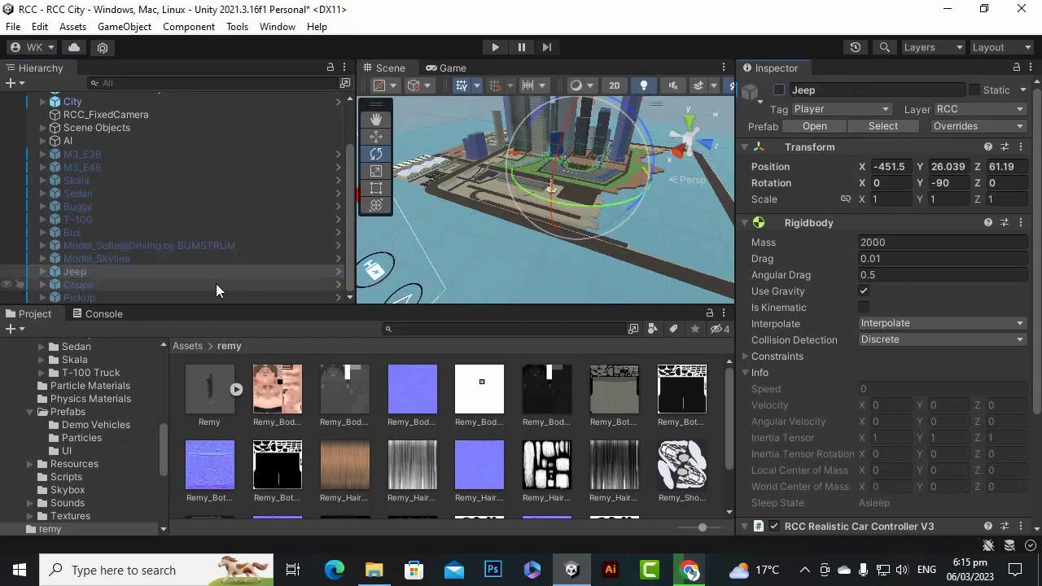
Look through the other inactive vehicles and activate the Buggy in the scene.
left_click(188, 285)
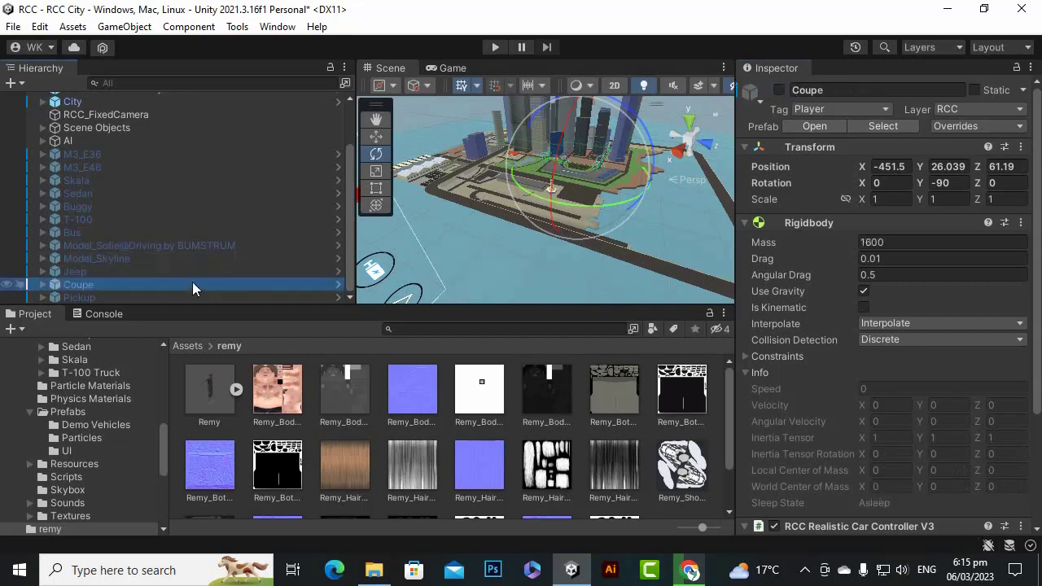
left_click(199, 299)
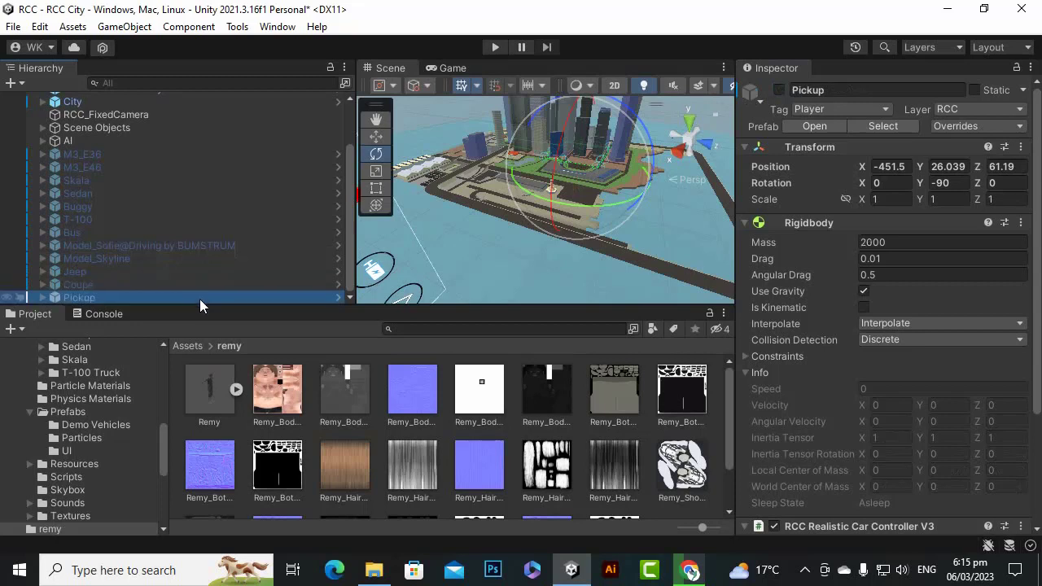
left_click(193, 231)
left_click(186, 217)
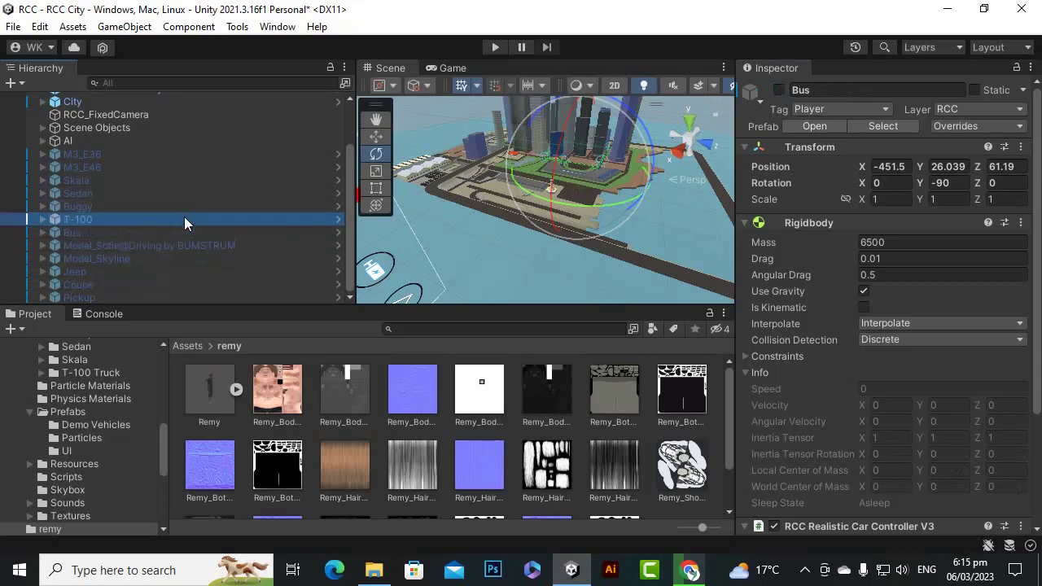
left_click(184, 207)
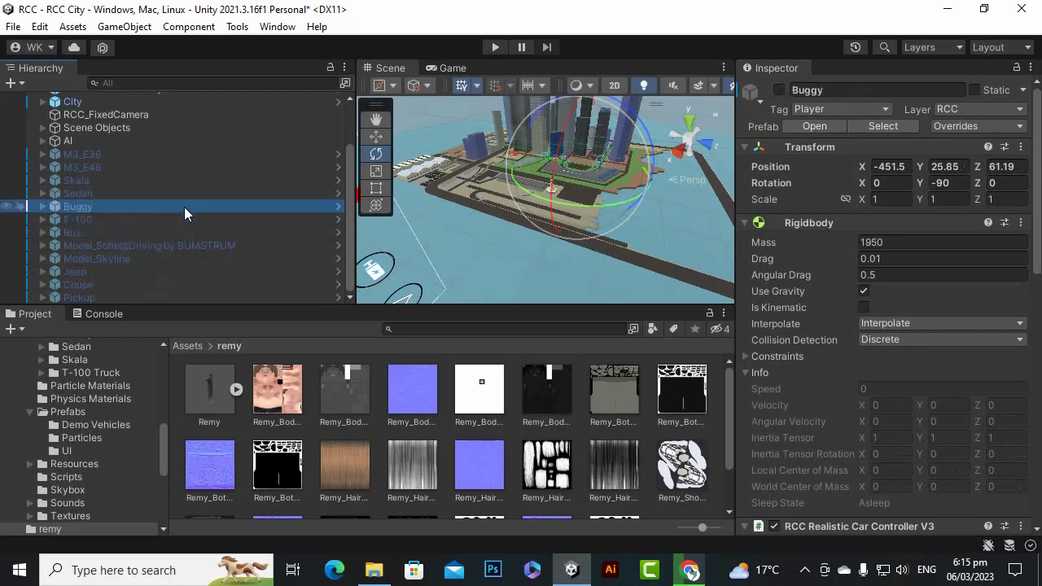
left_click(780, 90)
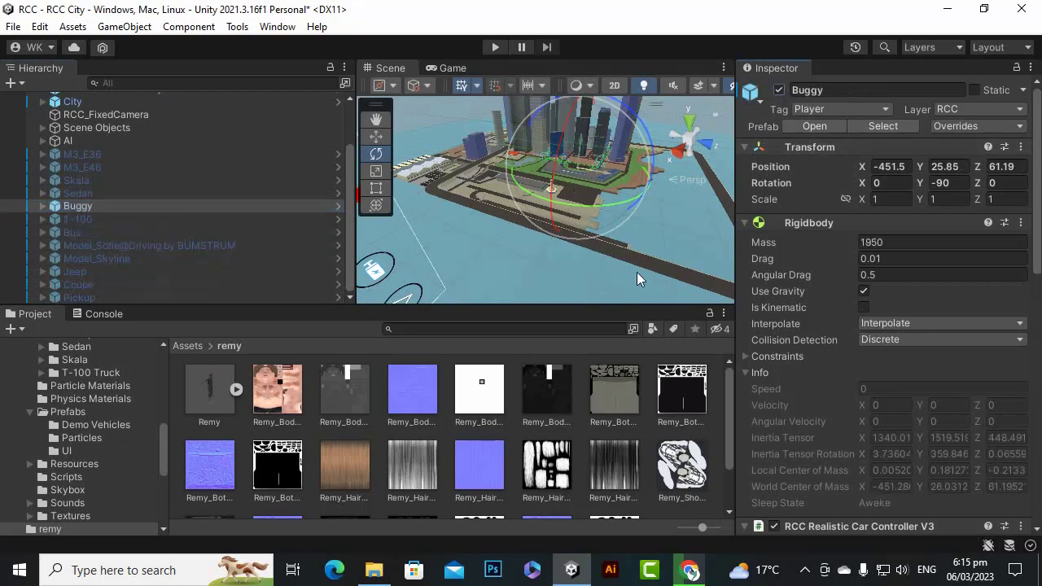
Play-test the Buggy, driving and steering both ways in the interior camera view to observe its steering wheel, and end play mode.
scroll(636, 271, "down", 3)
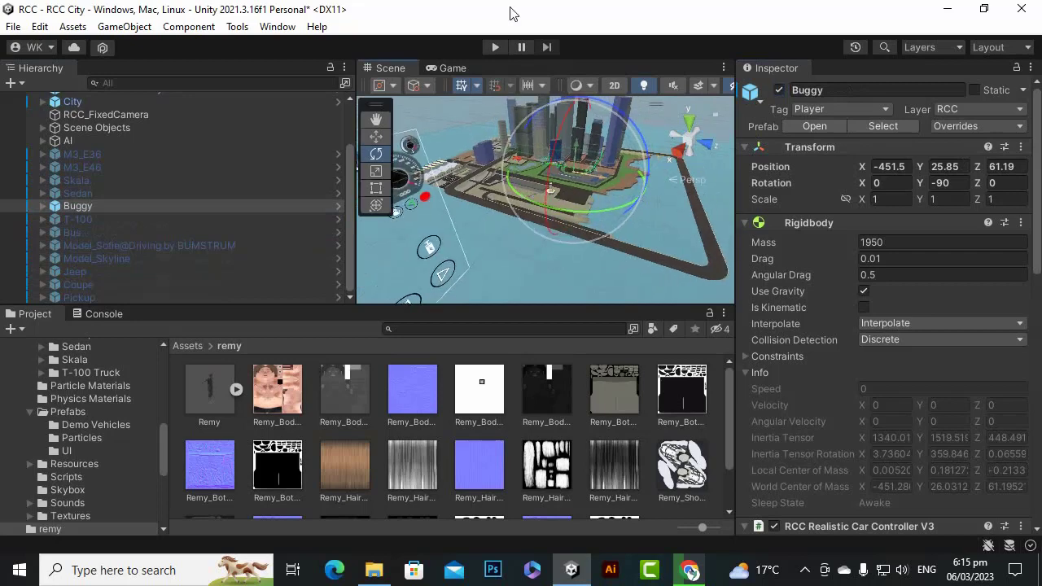
left_click(493, 46)
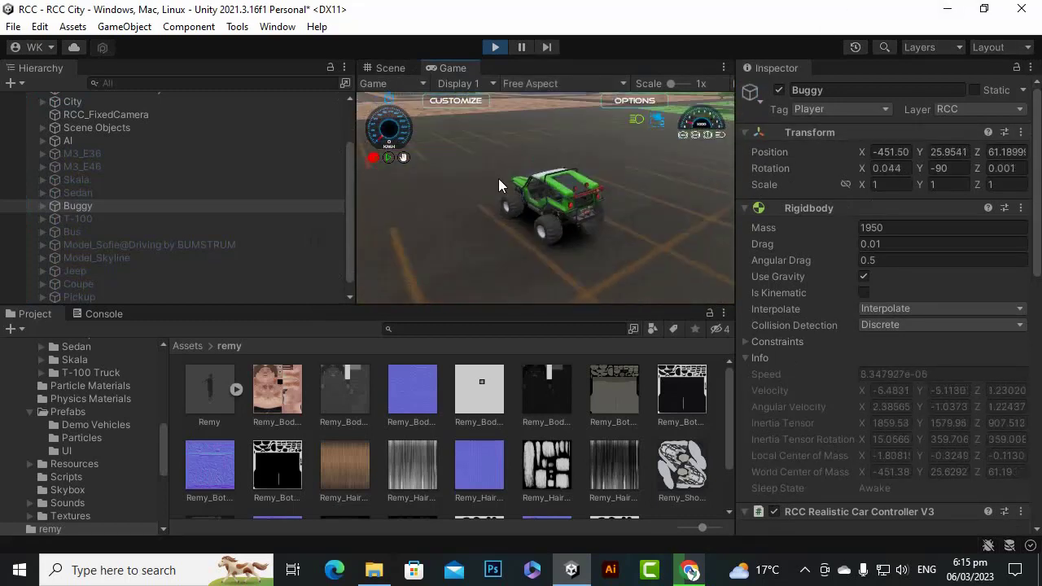
key("w")
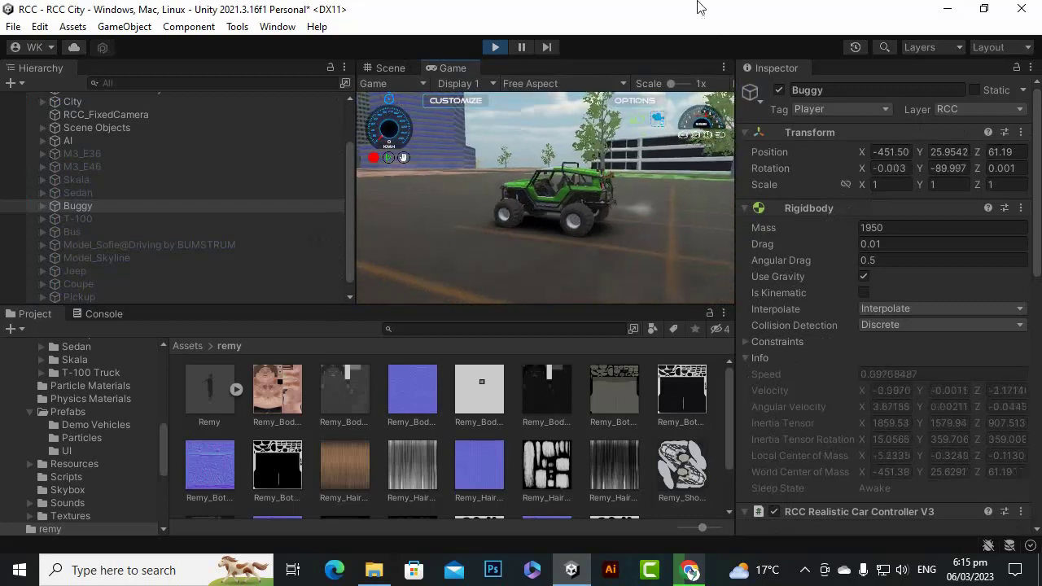
key("d")
key("c")
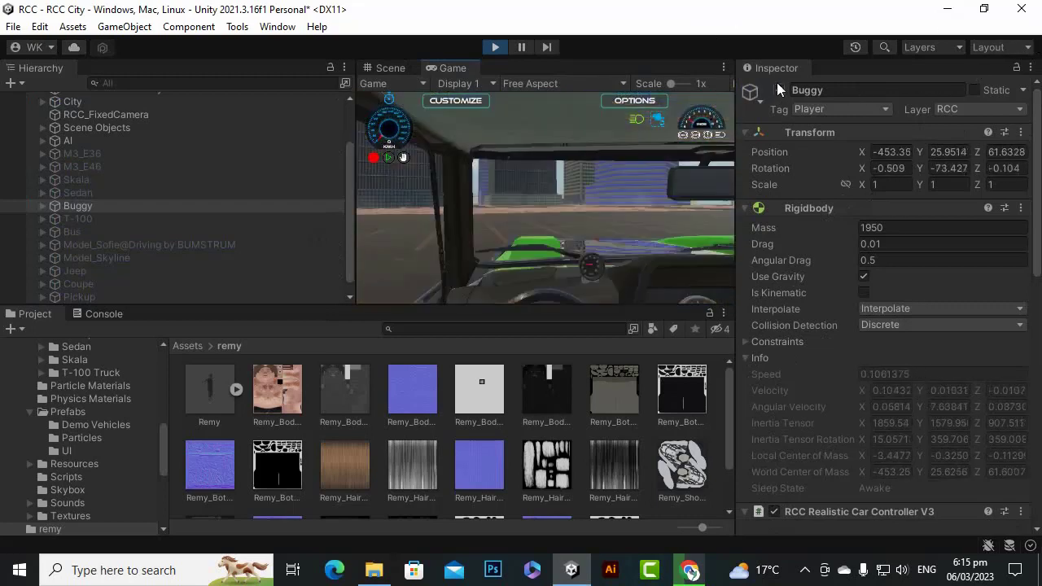
key("w")
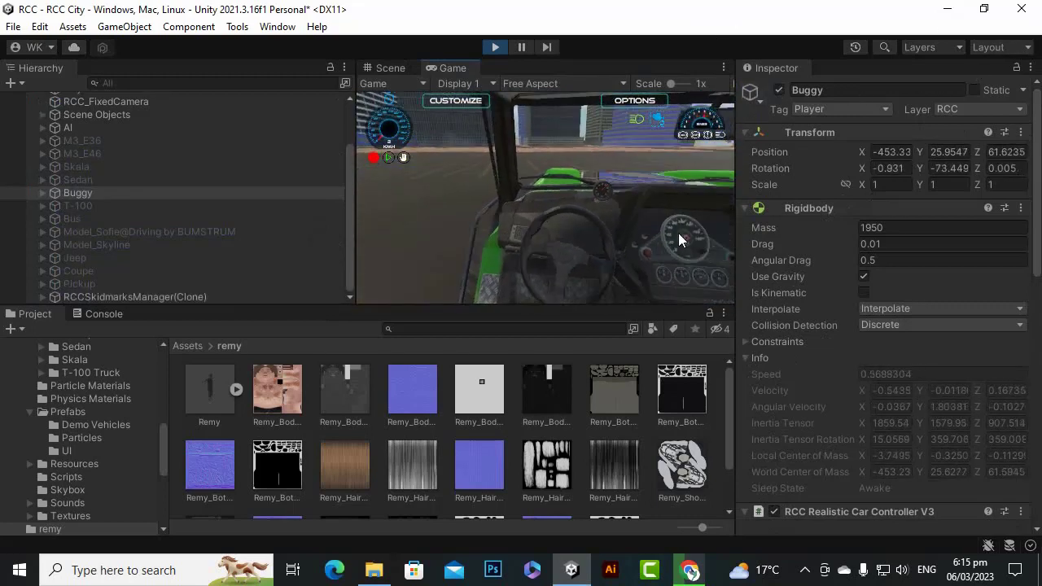
key("d")
key("w")
key("a")
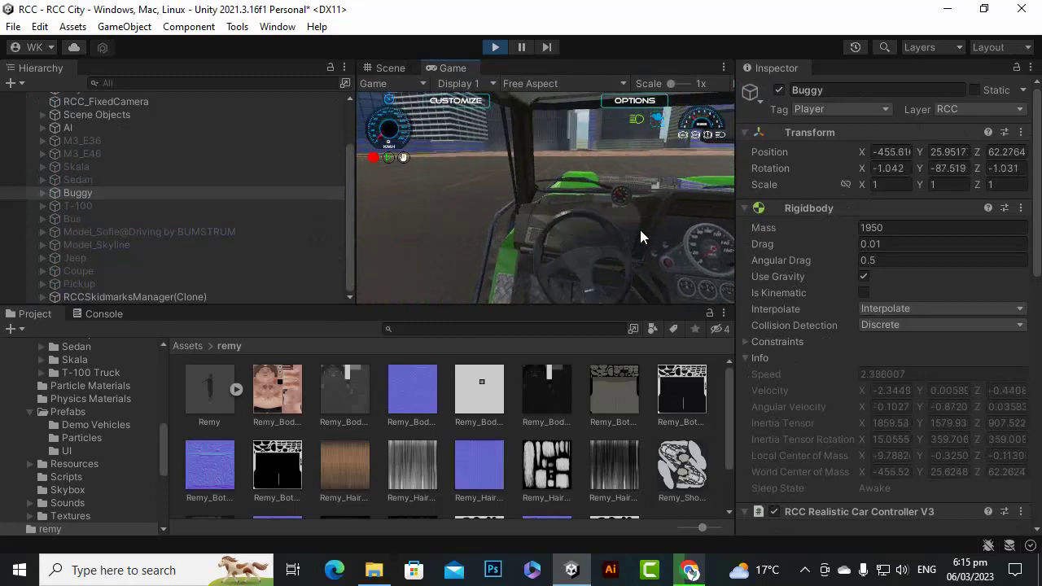
key("s")
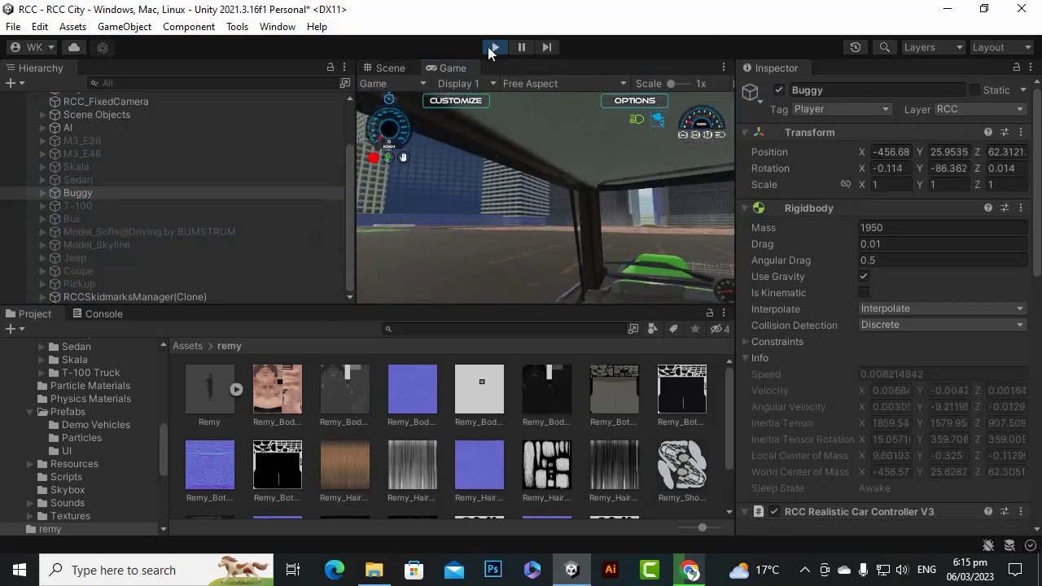
key("ctrl+p")
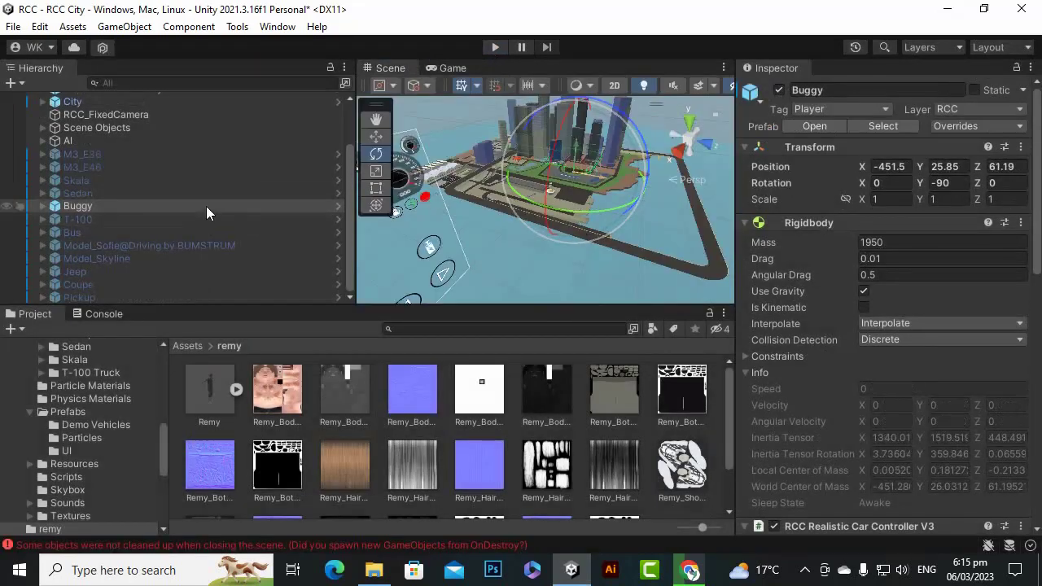
Duplicate the Buggy object and deactivate the original Buggy.
right_click(118, 206)
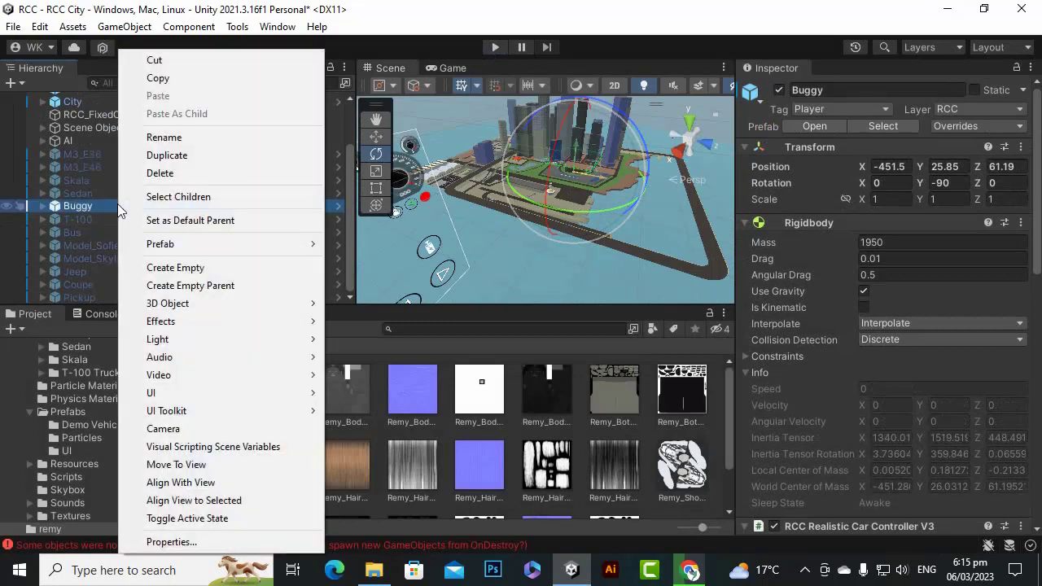
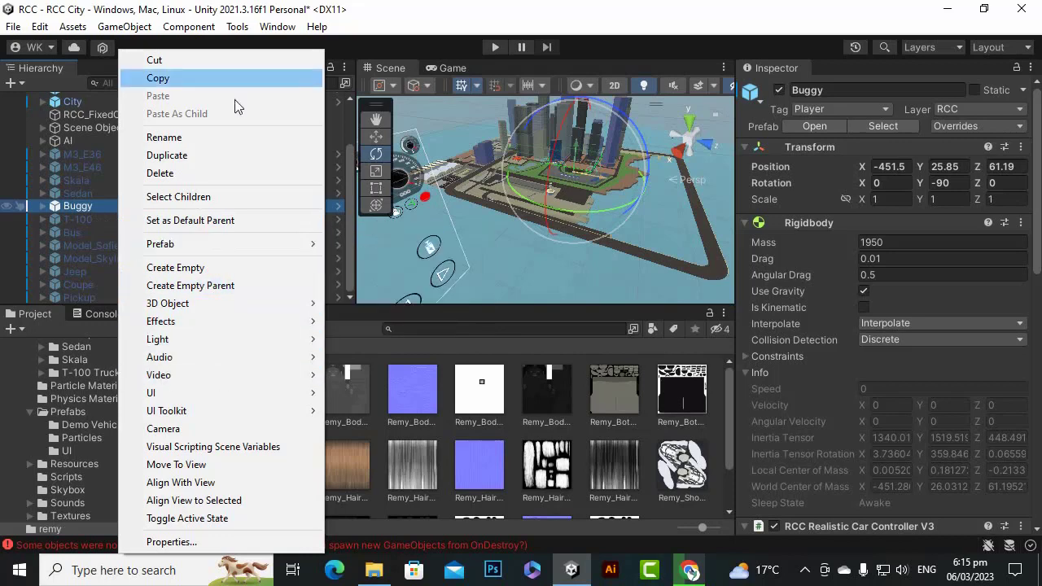
left_click(108, 245)
left_click(106, 206)
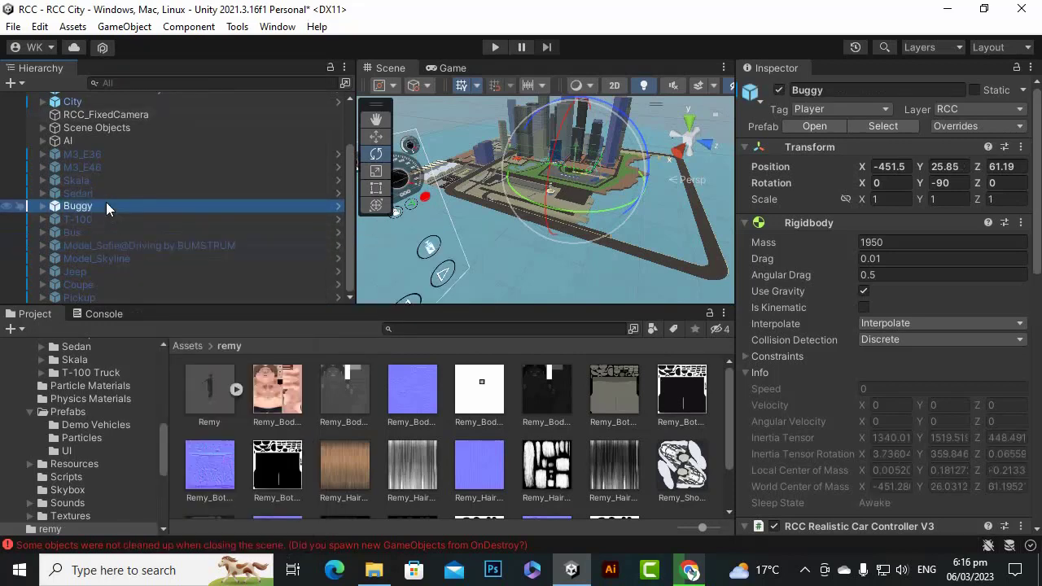
key("ctrl+d")
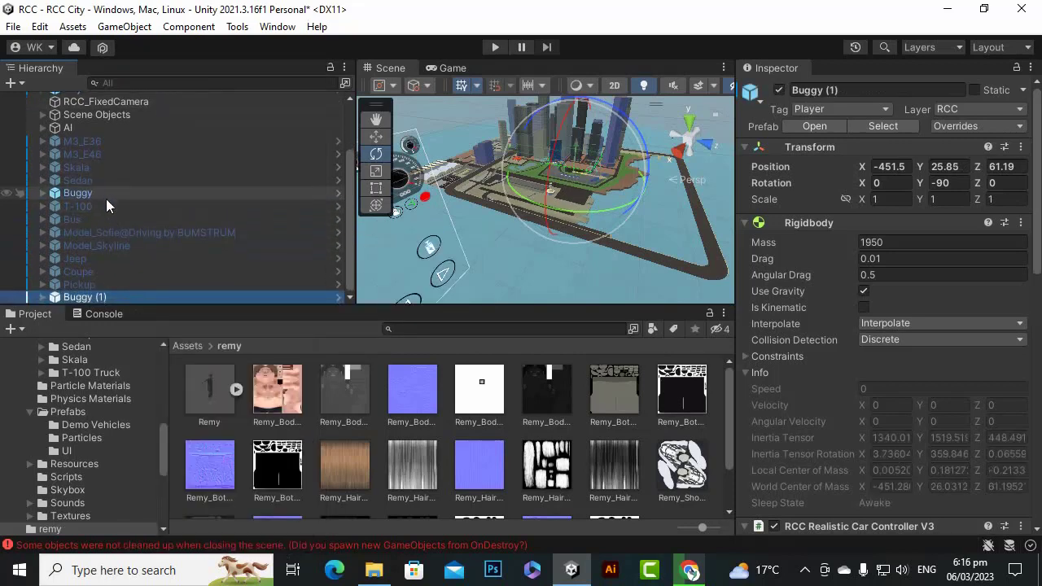
left_click(104, 195)
left_click(780, 94)
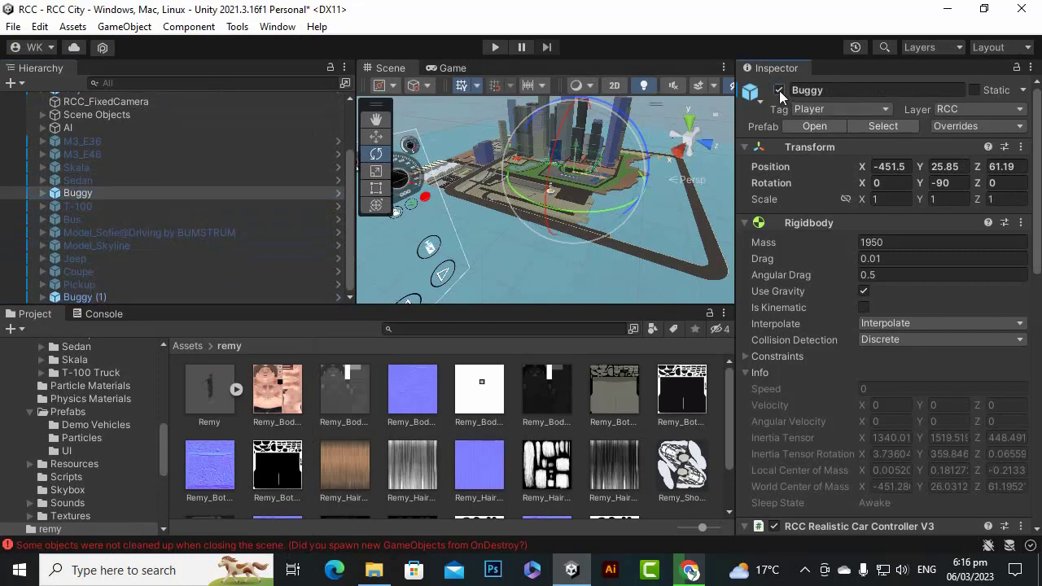
Rename the duplicated Buggy as BuggyWithCharacter.
left_click(194, 298)
right_click(132, 301)
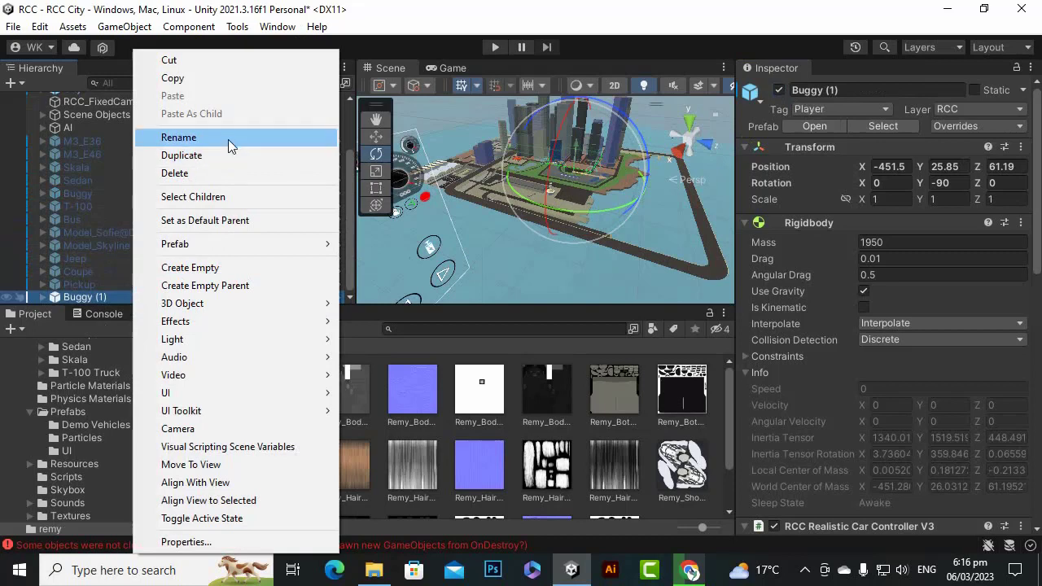
left_click(228, 139)
key("End")
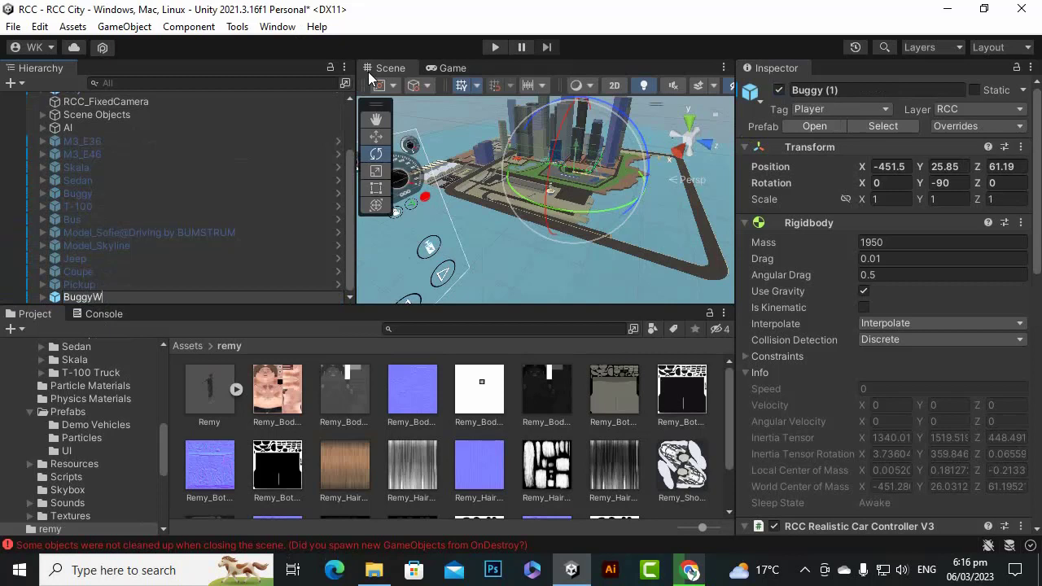
type("WithCharacter")
key("Return")
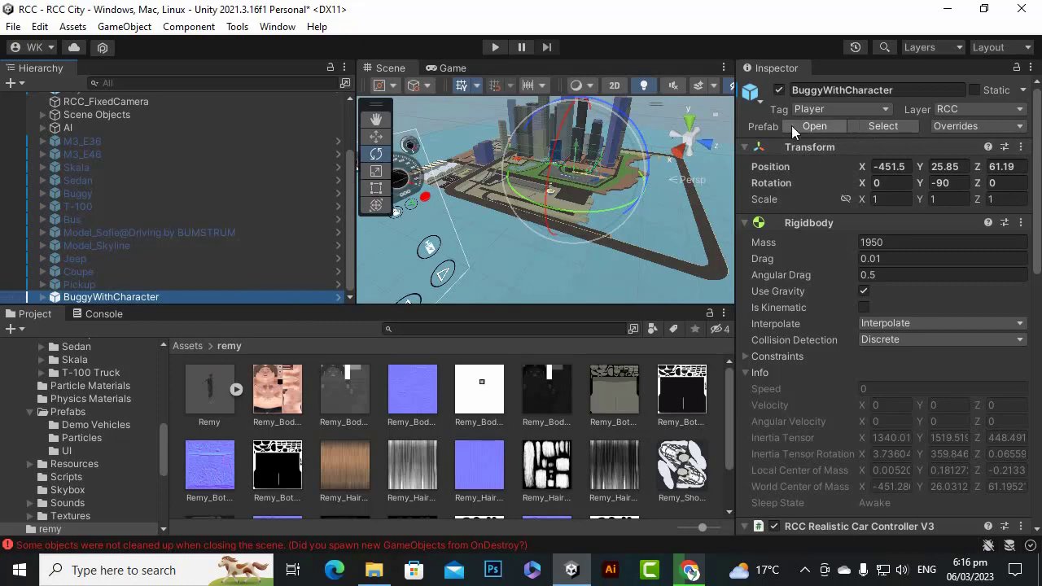
Save the BuggyWithCharacter object as an original prefab in the Assets folder and select the new prefab asset.
left_click(976, 126)
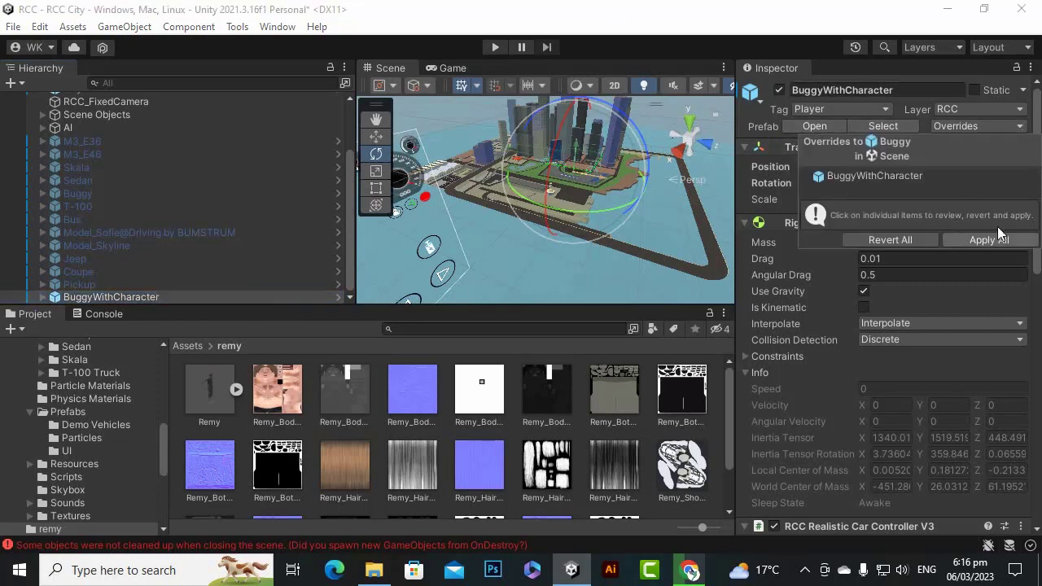
left_click(569, 3)
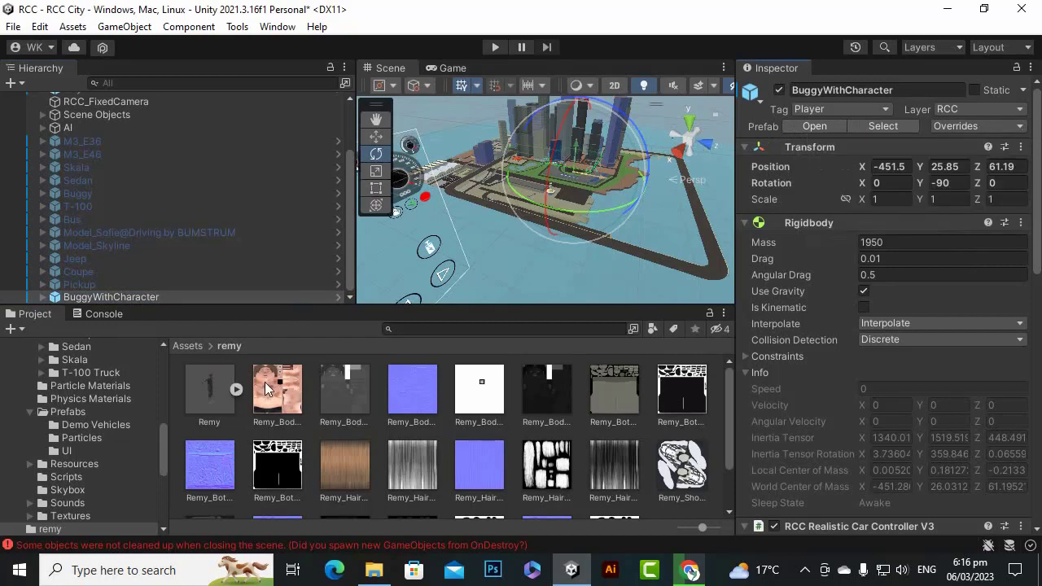
left_click(186, 346)
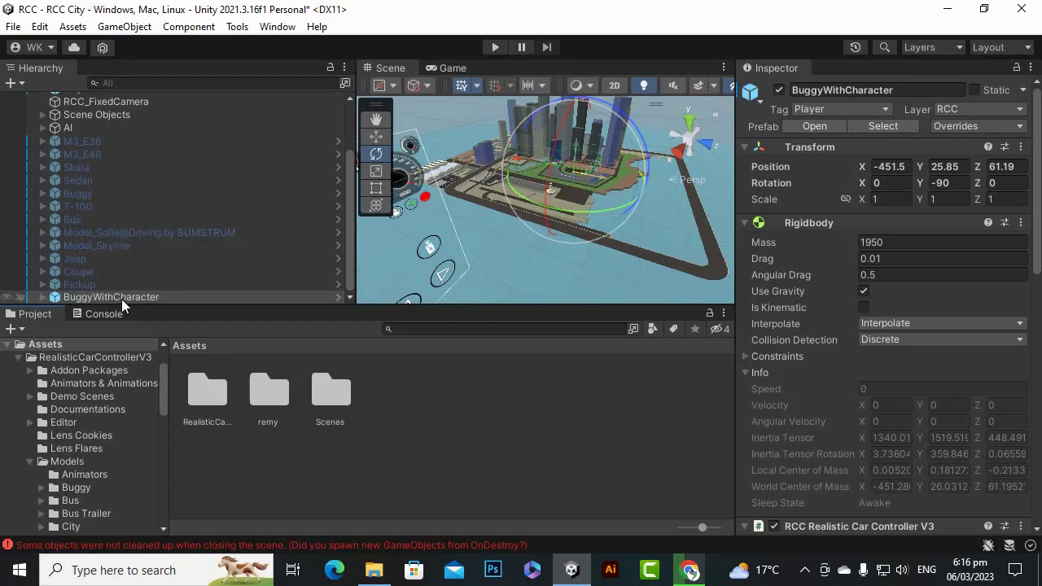
left_click_drag(122, 299, 202, 425)
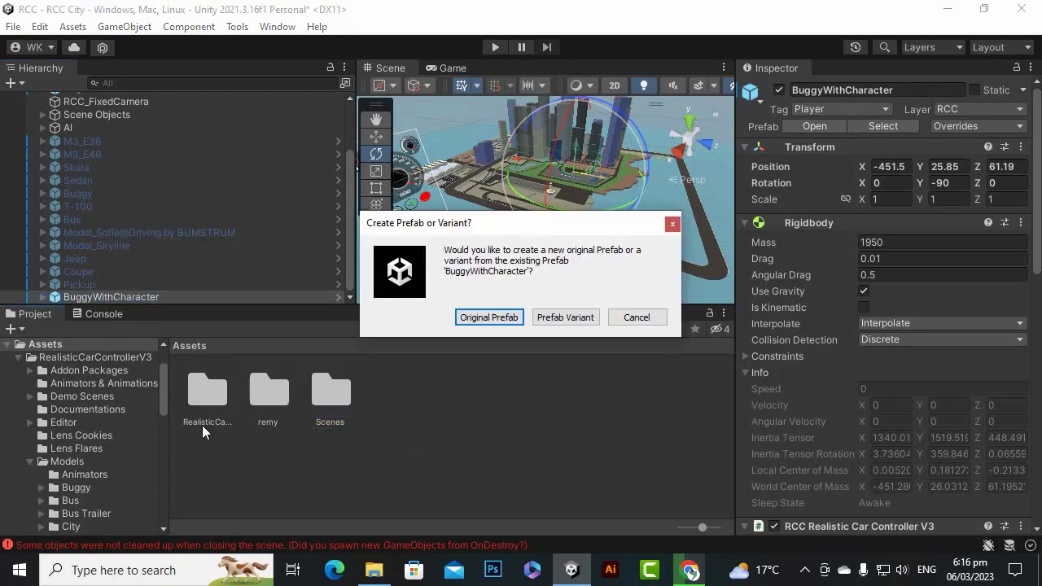
left_click(488, 318)
left_click(173, 299)
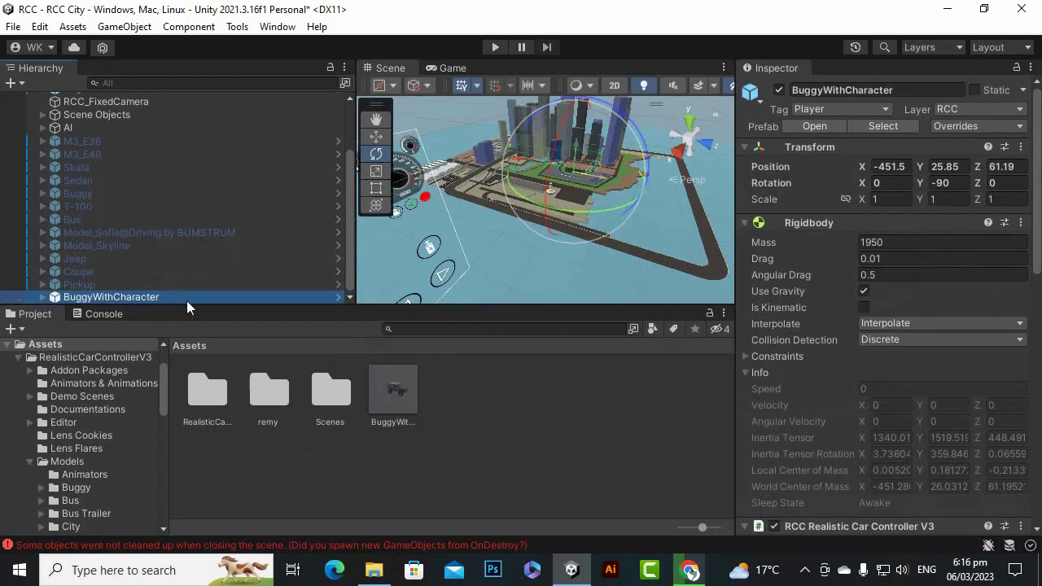
left_click(406, 415)
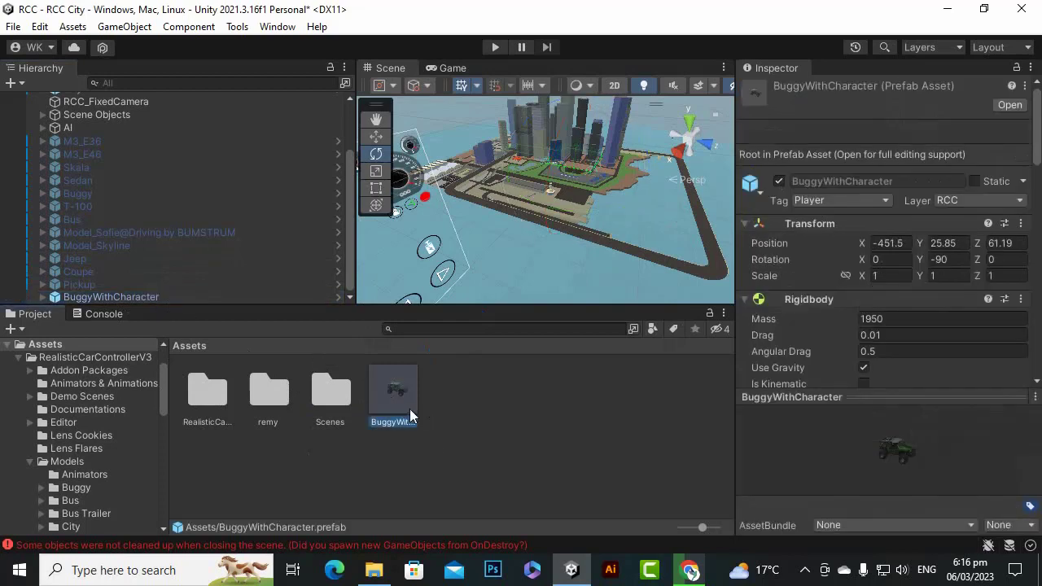
Play-test BuggyWithCharacter by driving and steering it in the city, widen the game view, and end play mode.
left_click(188, 296)
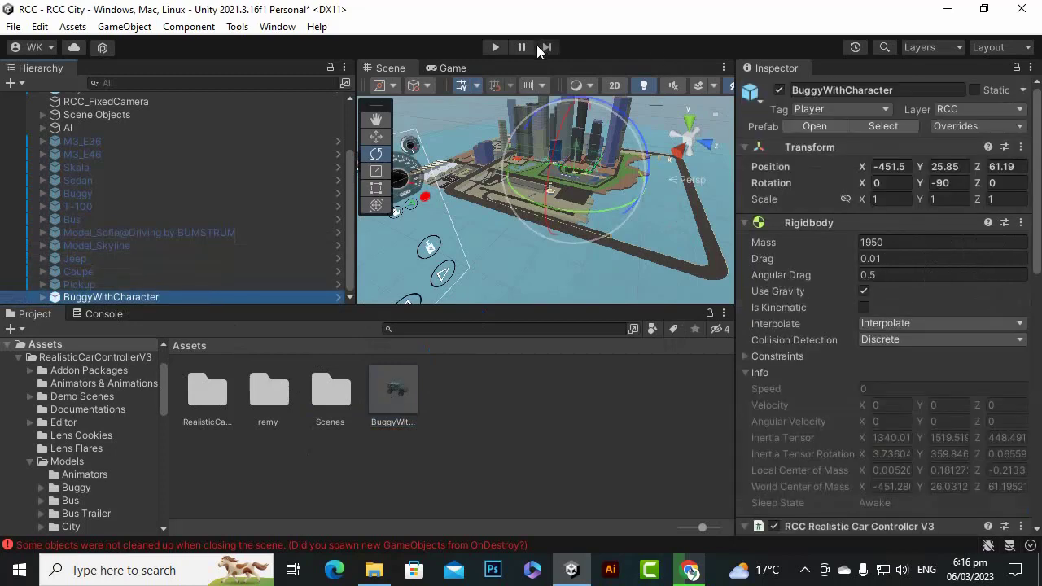
left_click(501, 46)
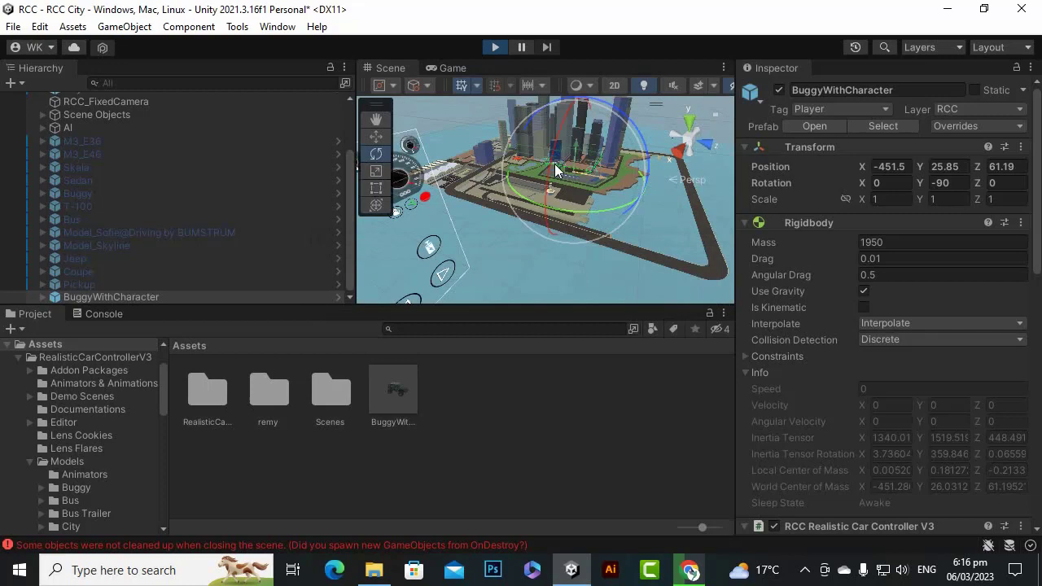
key("w")
key("d")
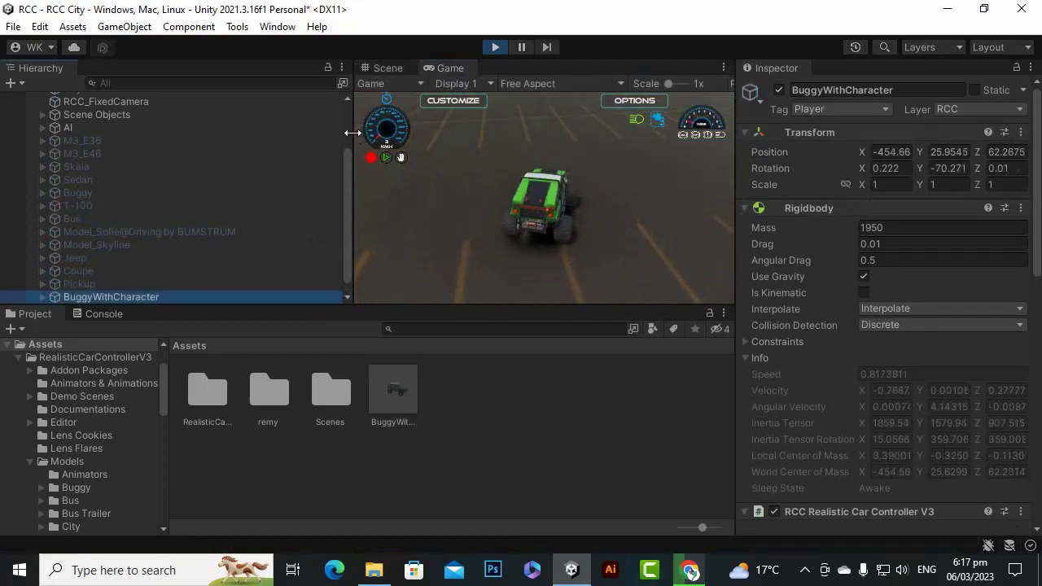
left_click_drag(356, 133, 308, 134)
left_click(492, 49)
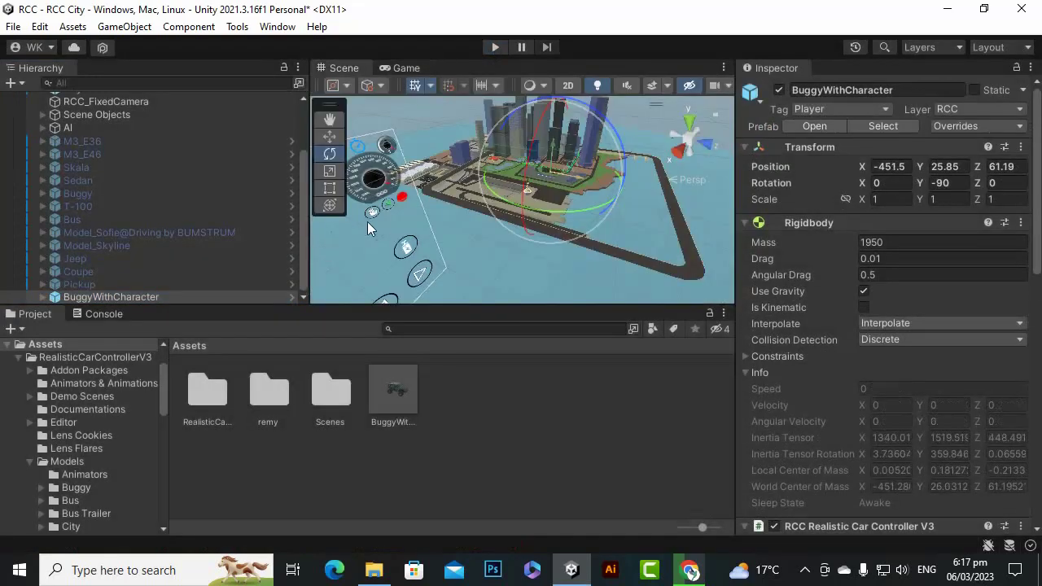
Unpack the BuggyWithCharacter prefab instance in the scene.
left_click(177, 233)
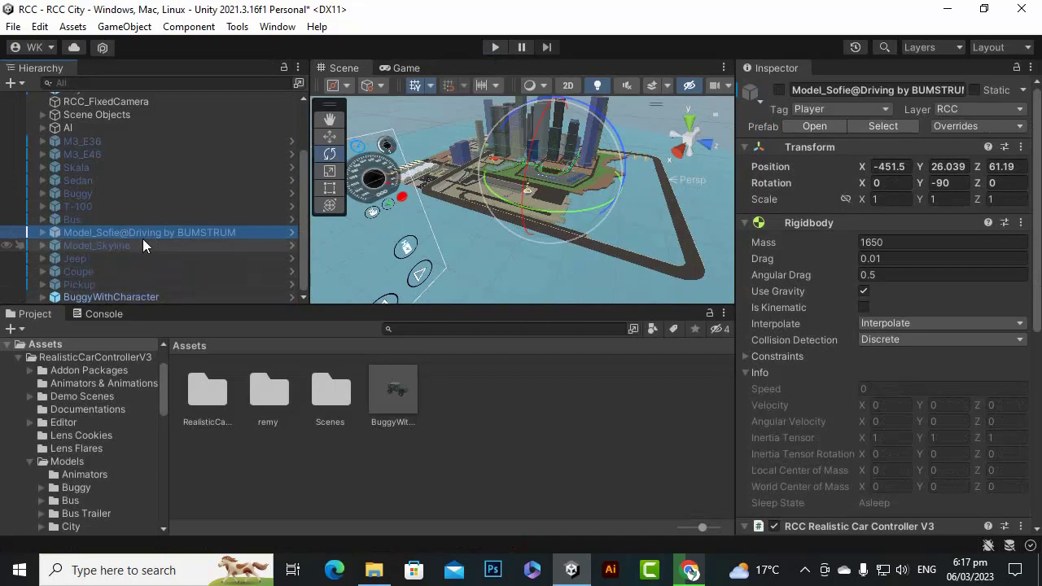
left_click(121, 296)
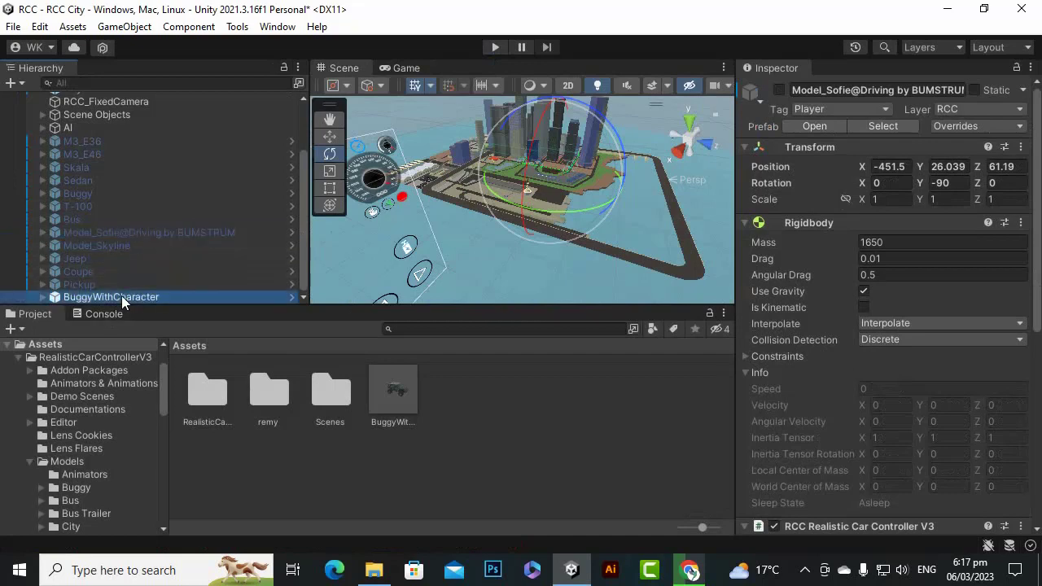
right_click(117, 297)
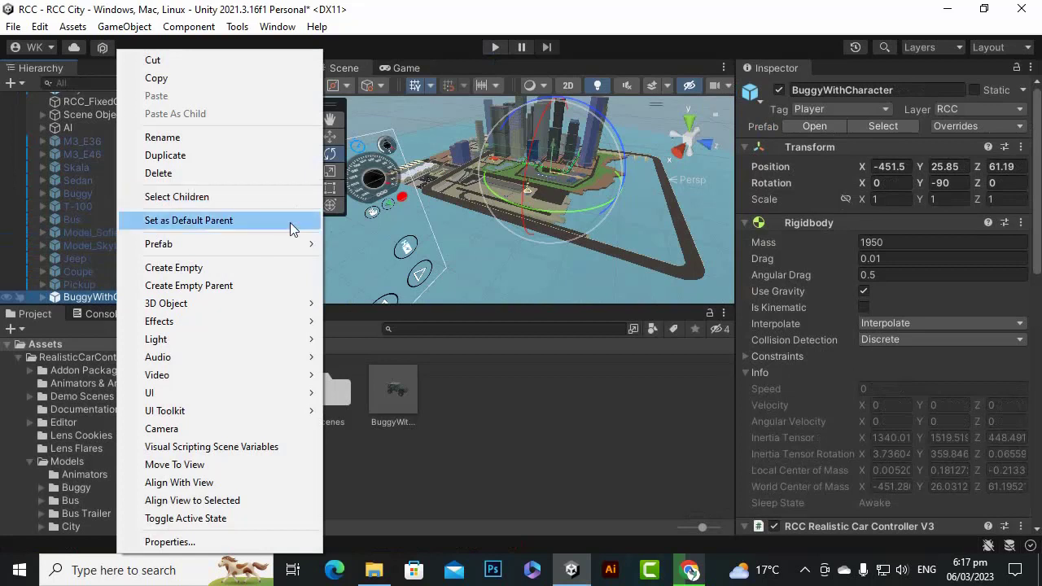
mouse_move(279, 244)
left_click(432, 334)
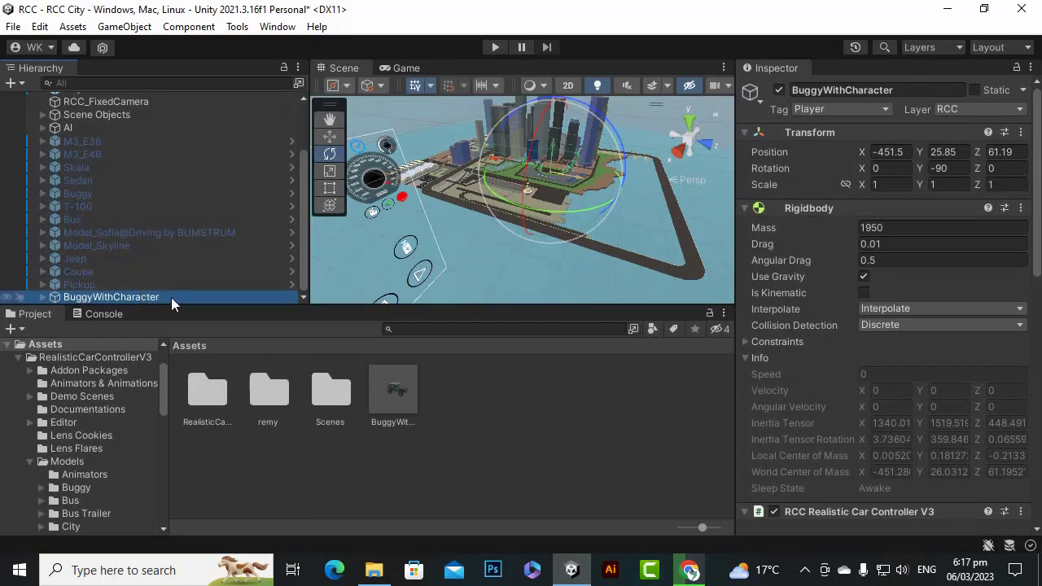
Activate the Model_Sofie@Driving by BUMSTRUM vehicle and unpack its prefab instance.
left_click(126, 234)
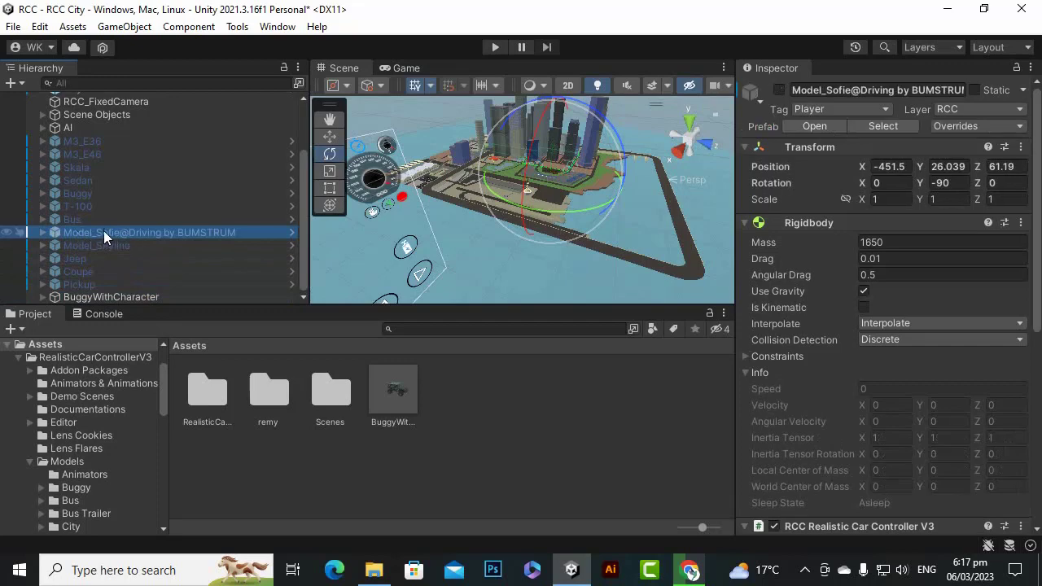
right_click(135, 232)
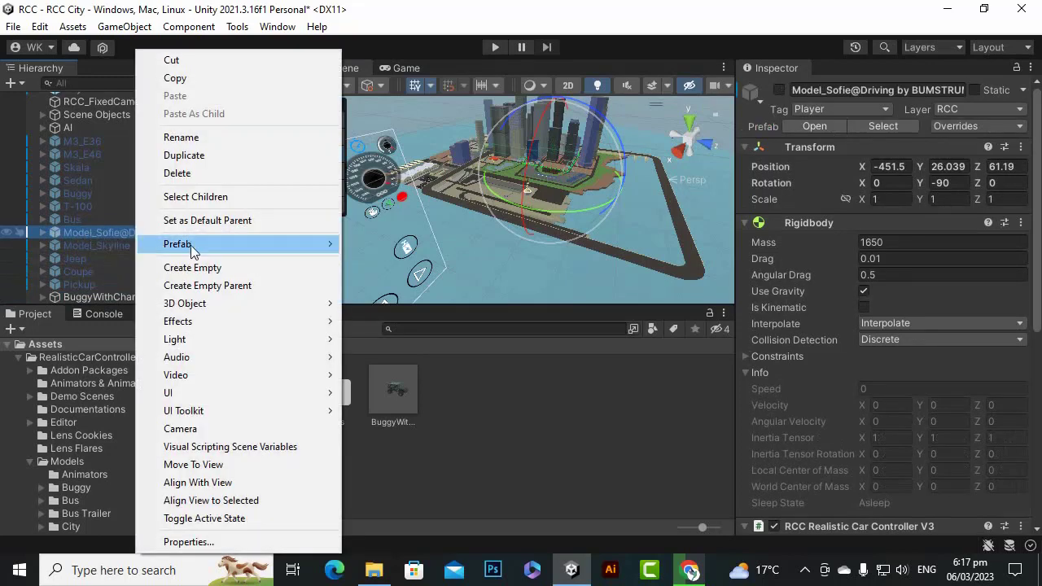
left_click(779, 89)
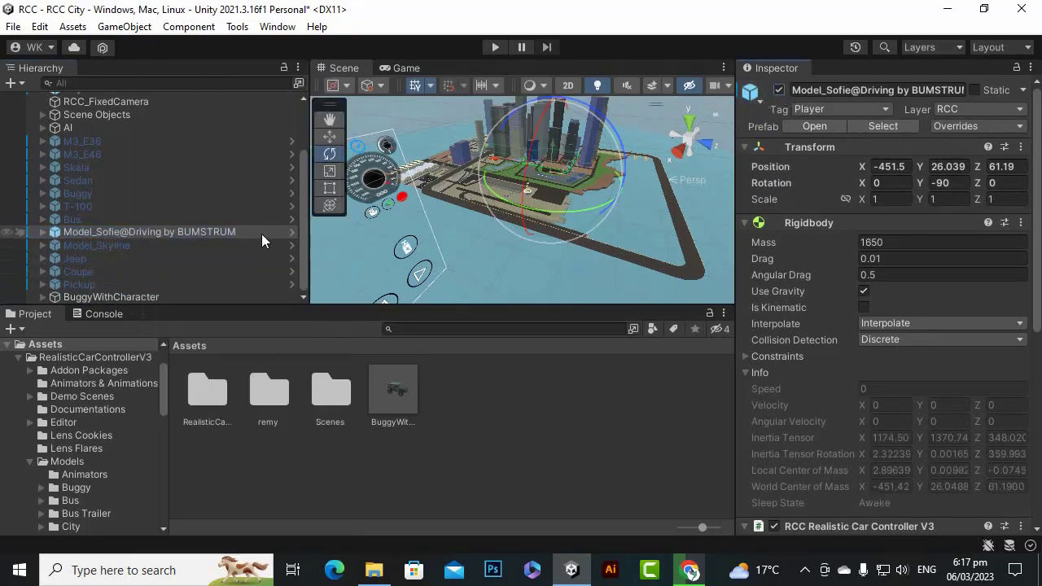
right_click(220, 233)
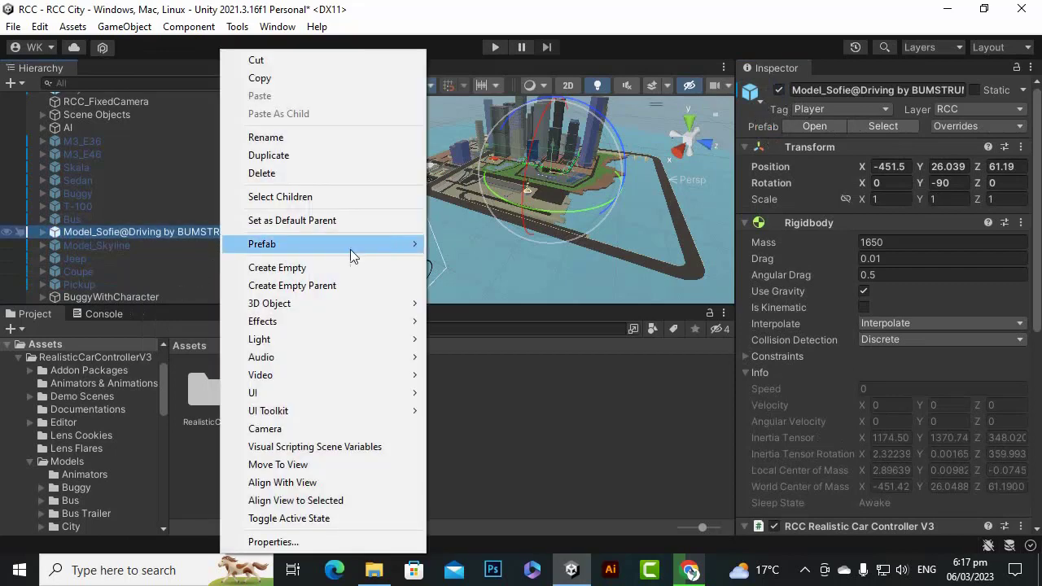
mouse_move(351, 240)
left_click(507, 333)
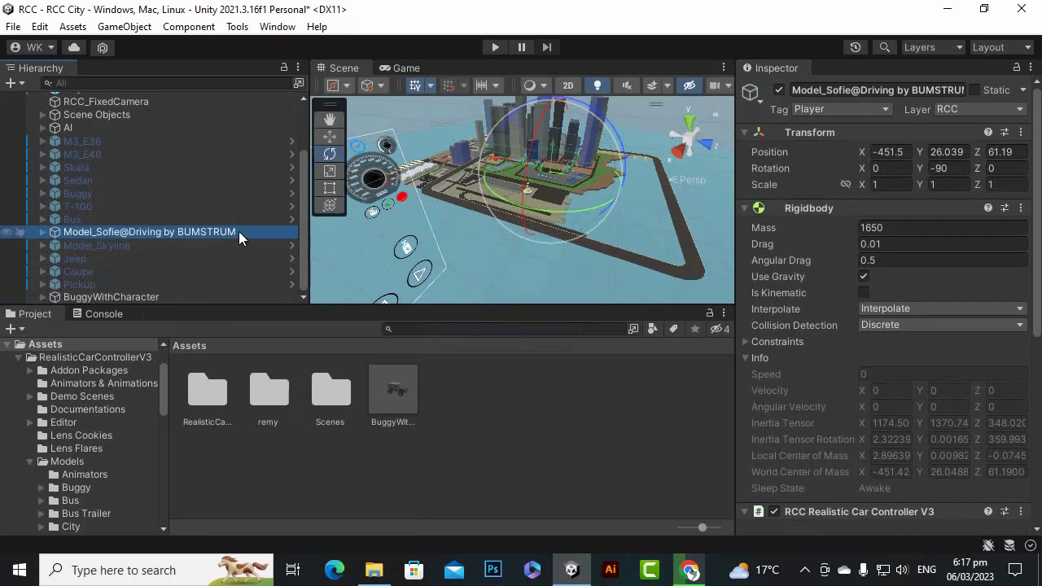
Examine the Sofie vehicle's Chassis hierarchy, including the nested Model_Sofie@Driving by BUMSTRUM model and its sofie child.
left_click(43, 232)
scroll(164, 208, "down", 3)
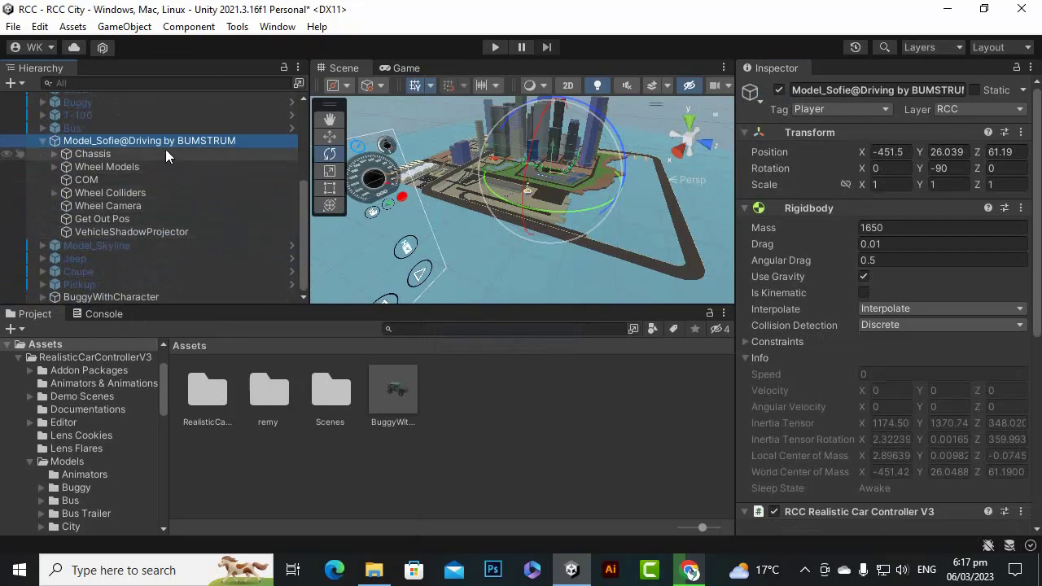
left_click(54, 153)
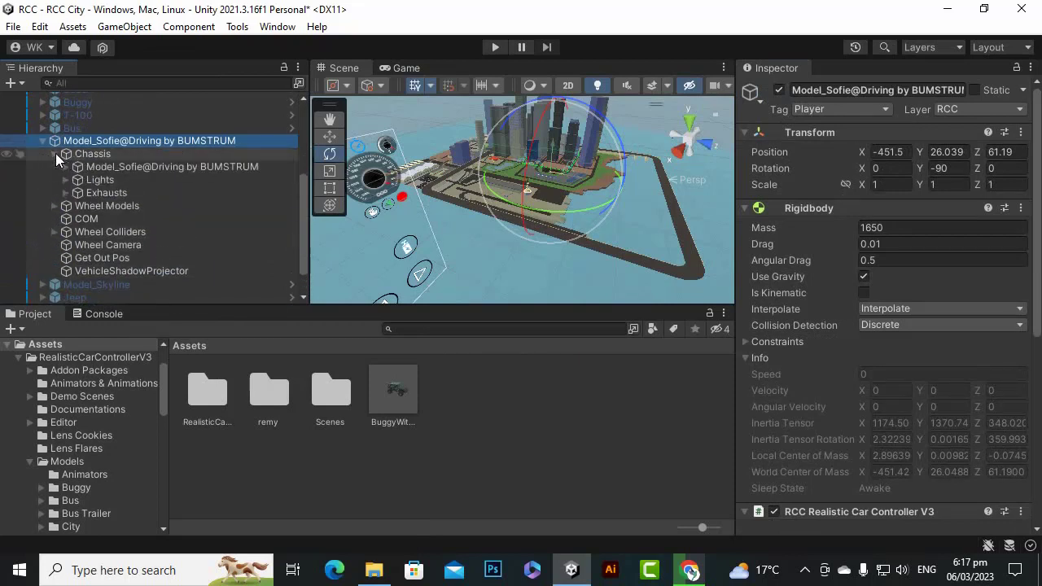
left_click(134, 168)
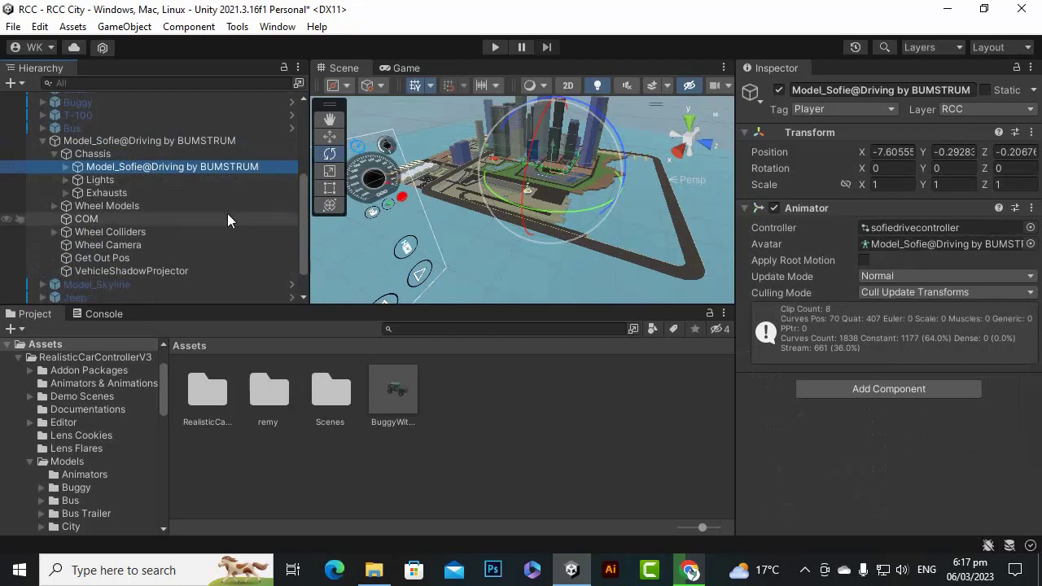
left_click(66, 167)
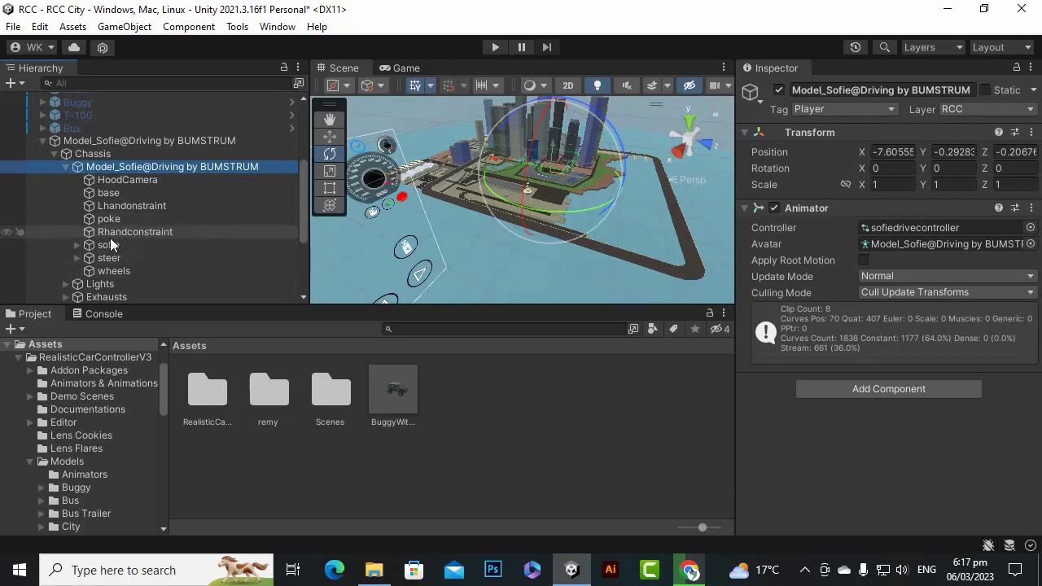
left_click(78, 244)
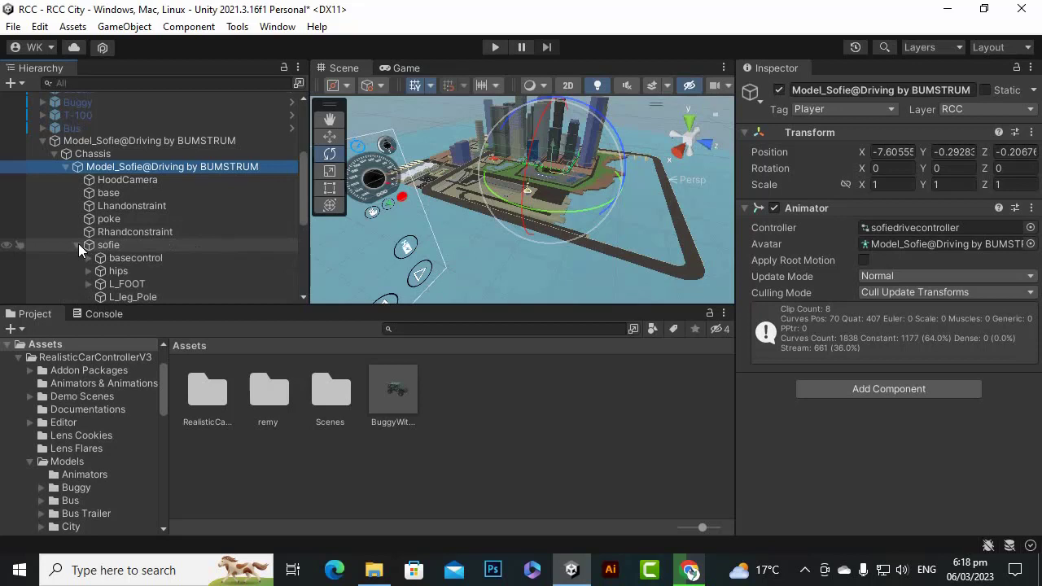
left_click(78, 245)
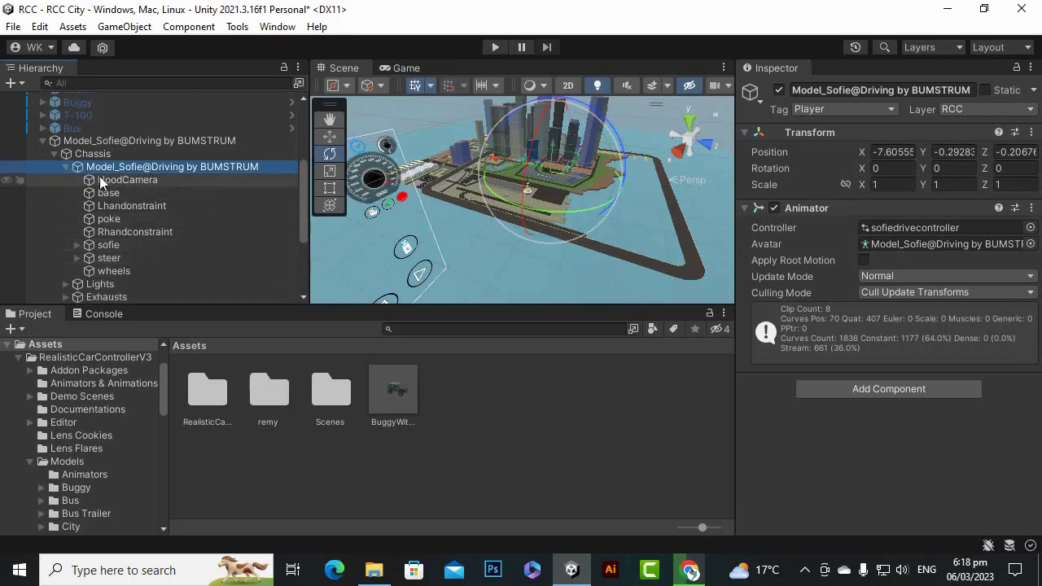
left_click(66, 166)
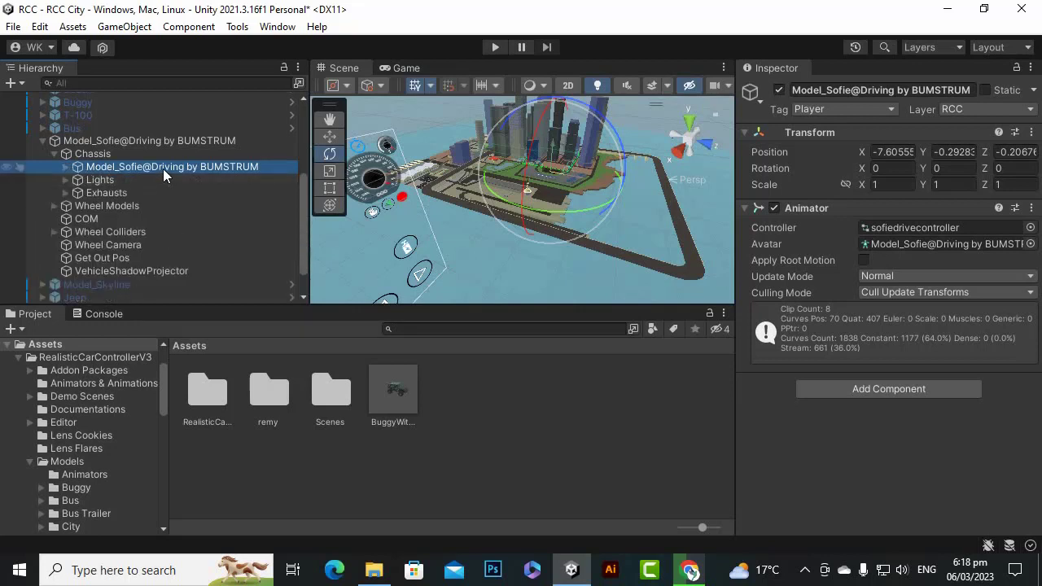
Duplicate the Model_Sofie@Driving by BUMSTRUM model under Chassis and parent the copy to the Buggy child of BuggyWithCharacter.
key("ctrl+d")
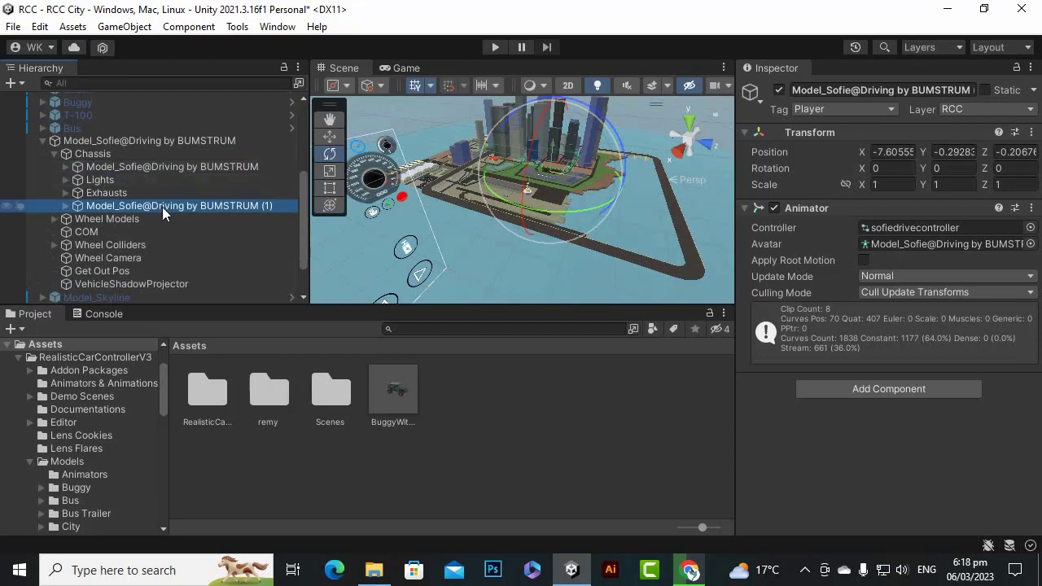
scroll(162, 206, "down", 2)
left_click_drag(173, 154, 104, 205)
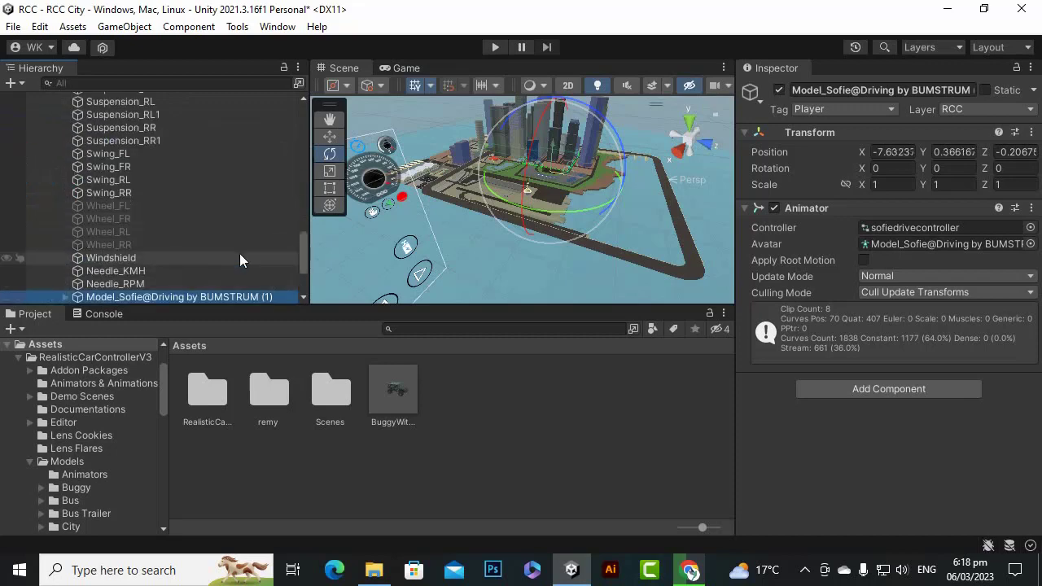
Deactivate the original Model_Sofie@Driving by BUMSTRUM vehicle and collapse its hierarchy.
scroll(236, 256, "up", 10)
scroll(236, 259, "up", 5)
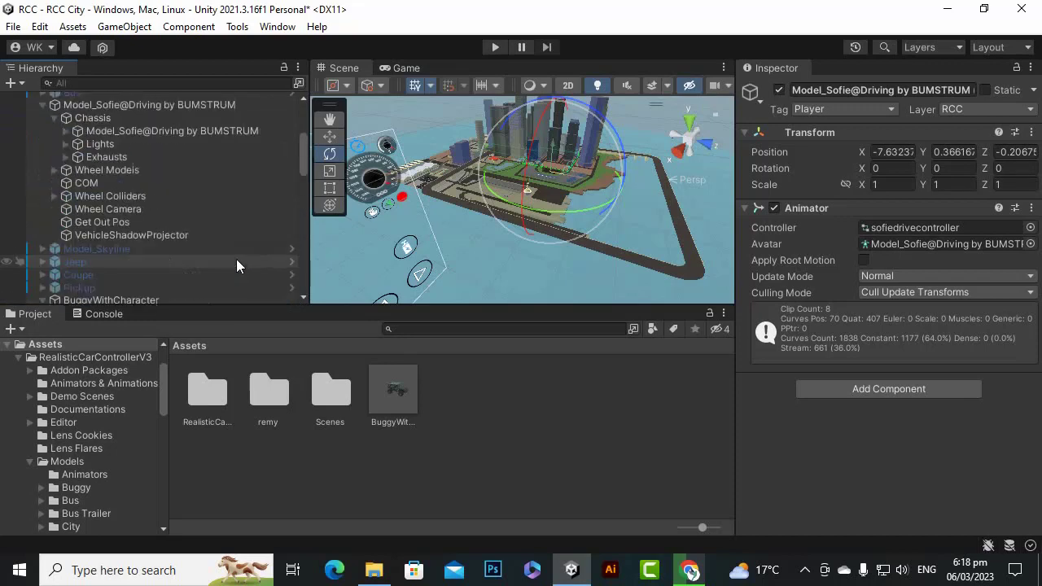
left_click(195, 155)
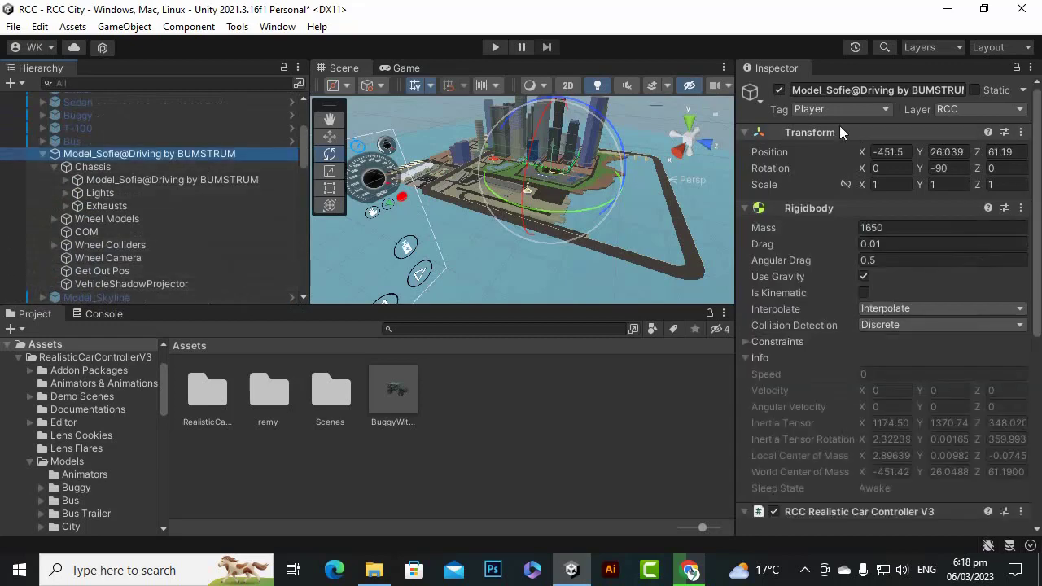
left_click(779, 90)
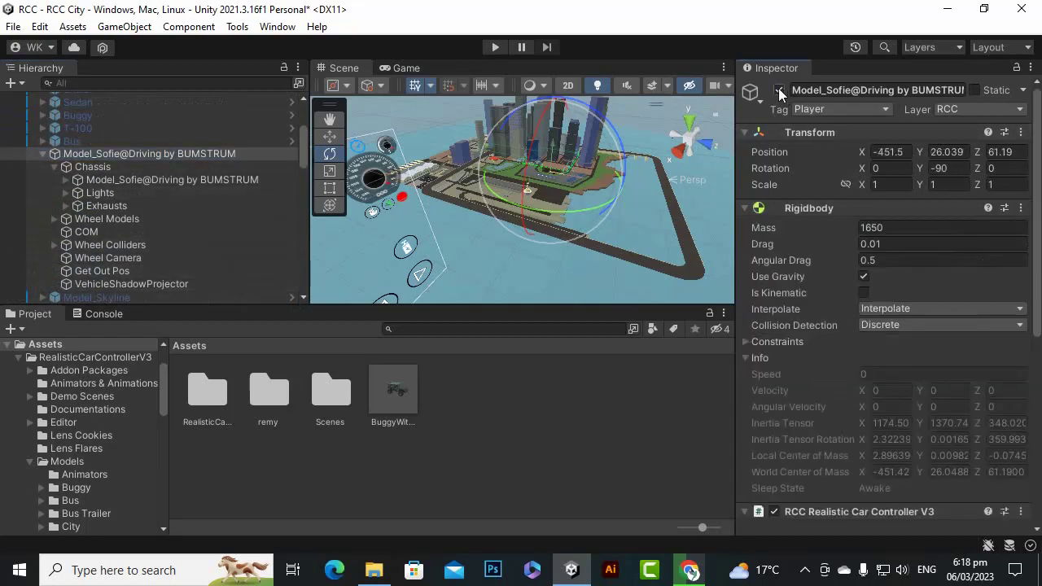
left_click(44, 154)
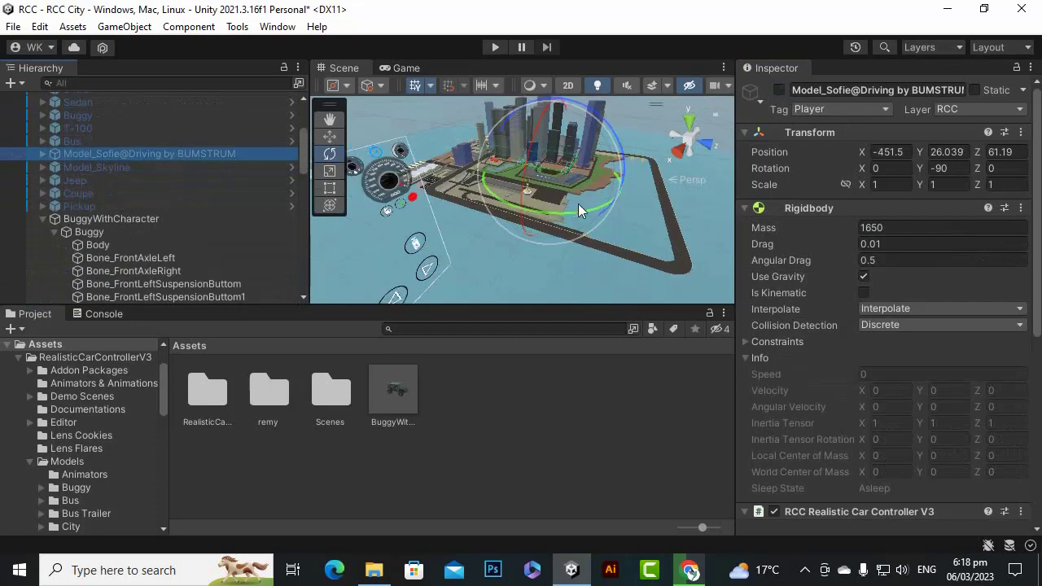
Select the Sofie model copy inside the buggy, play-test BuggyWithCharacter while cycling the camera views, and end play mode.
scroll(203, 255, "down", 10)
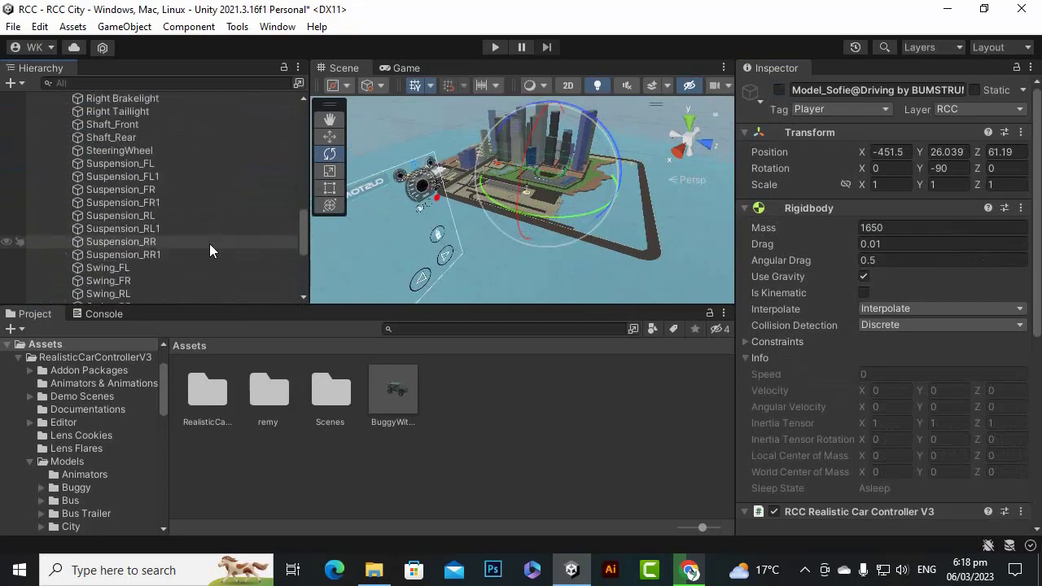
scroll(209, 252, "down", 5)
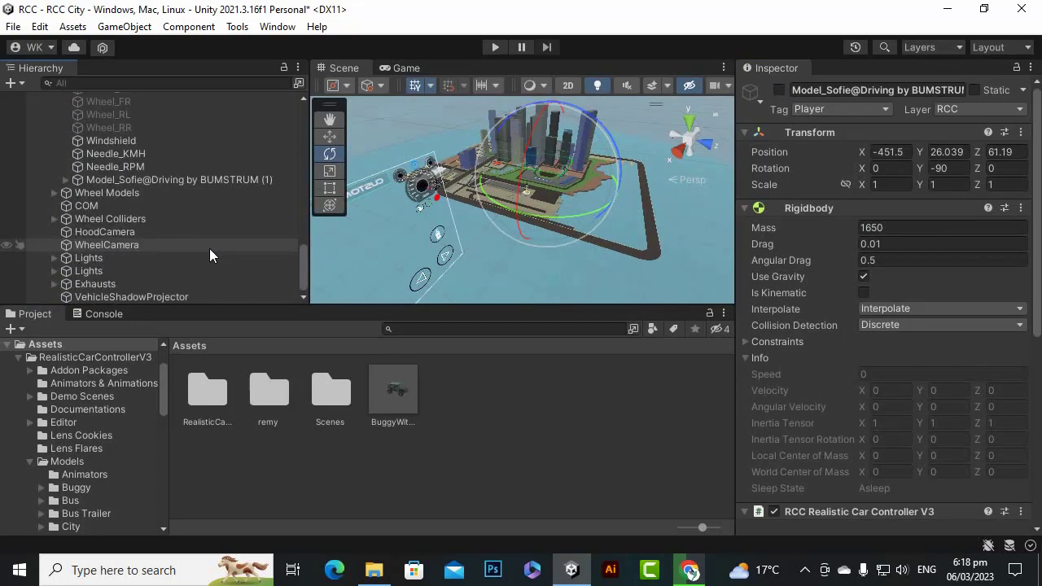
left_click(226, 180)
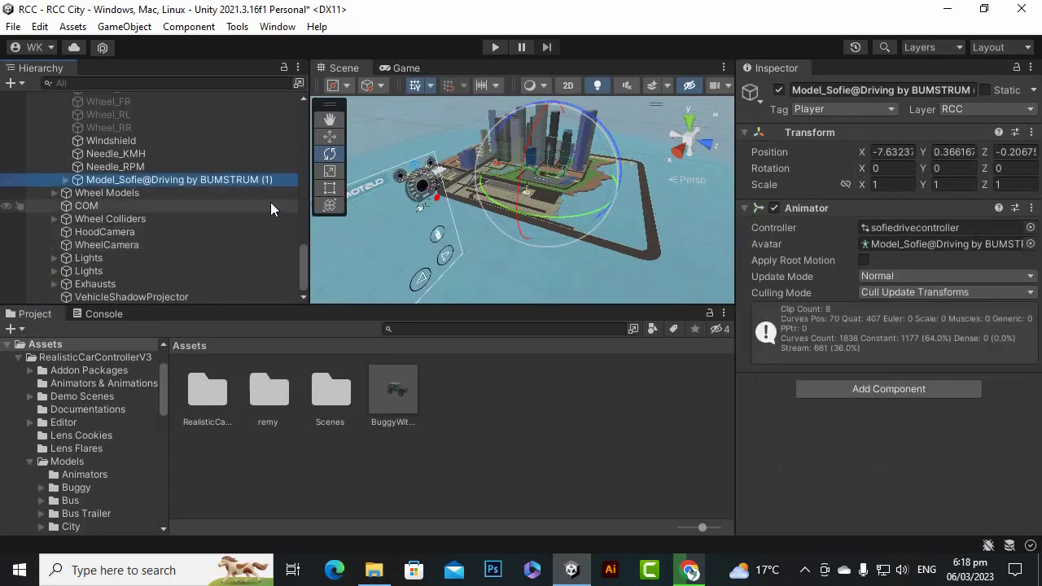
left_click(496, 47)
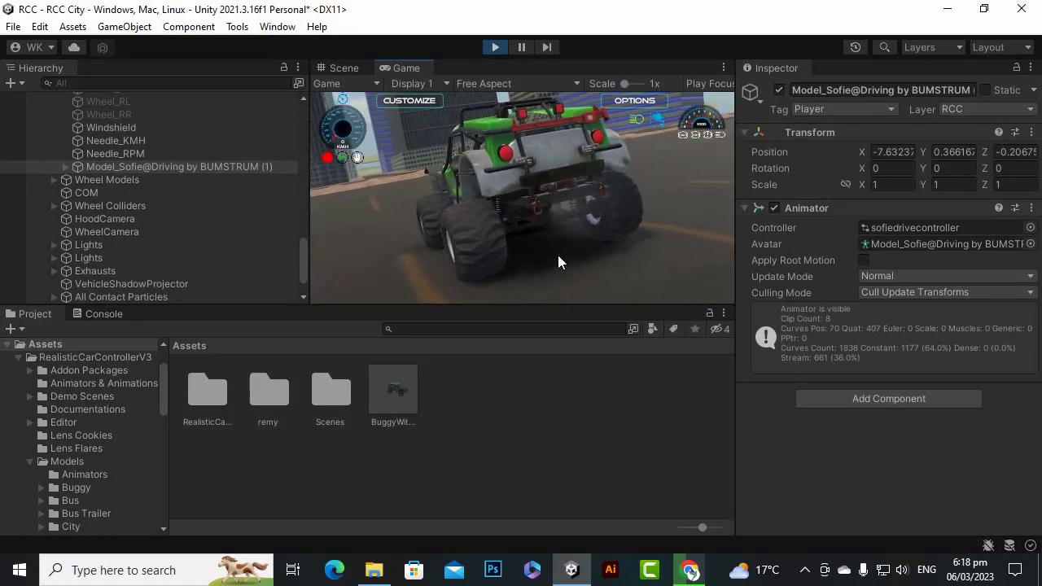
key("c")
key("c")
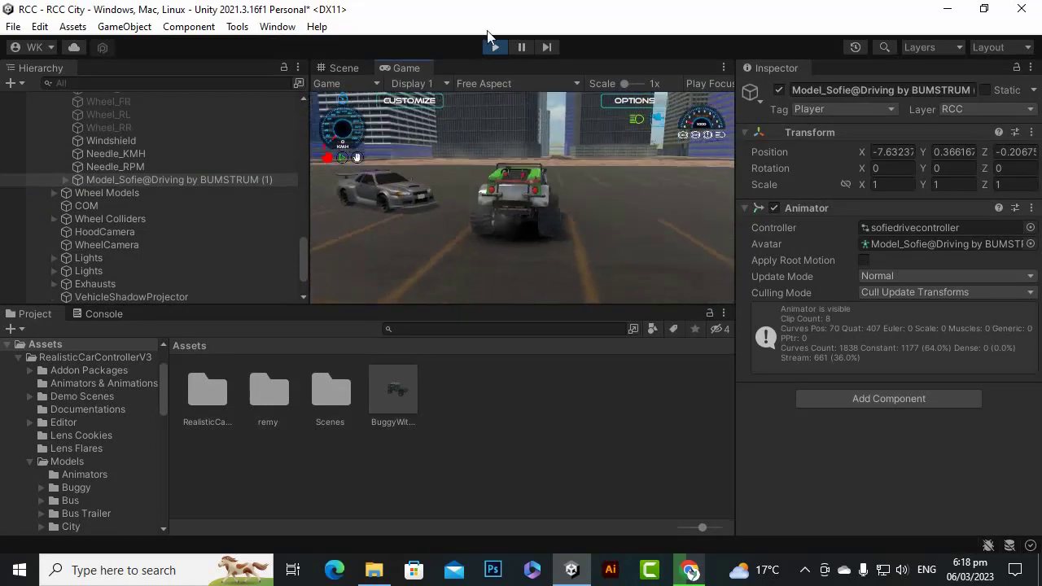
left_click(494, 48)
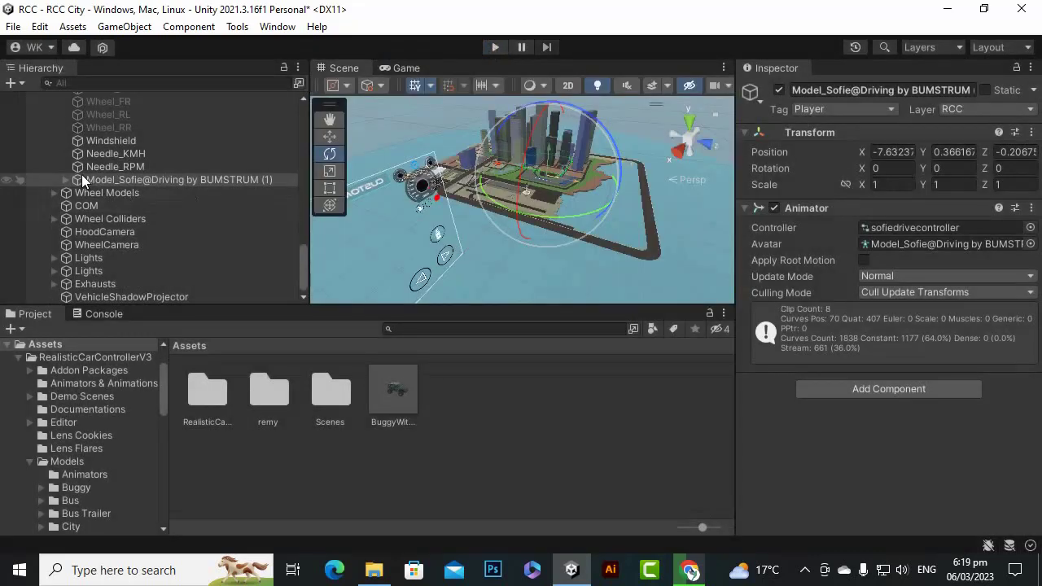
Expand the Sofie model copy in the buggy and inspect its HoodCamera child and the model's root settings.
left_click(64, 180)
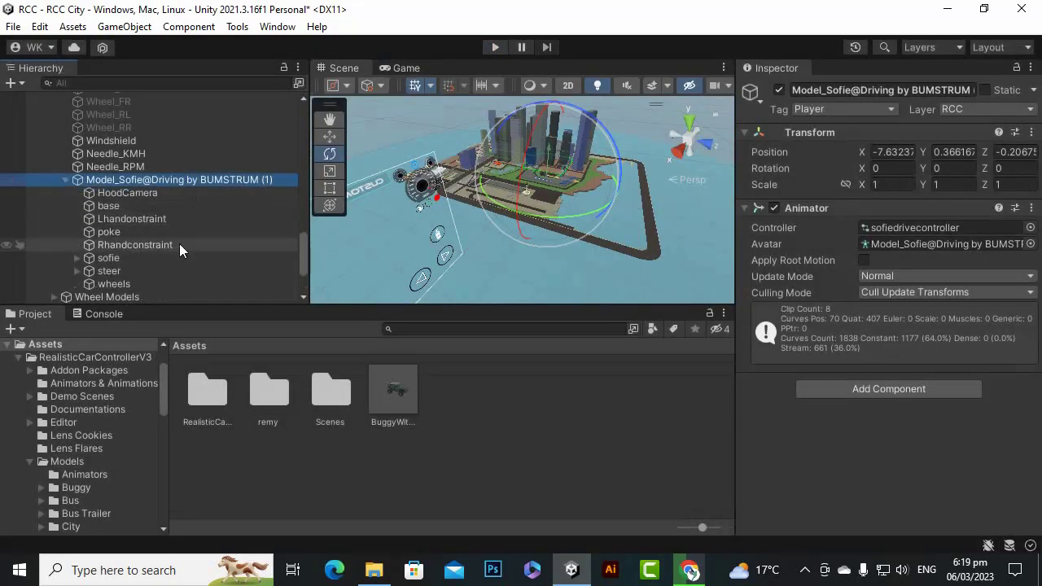
left_click(152, 193)
left_click(263, 180)
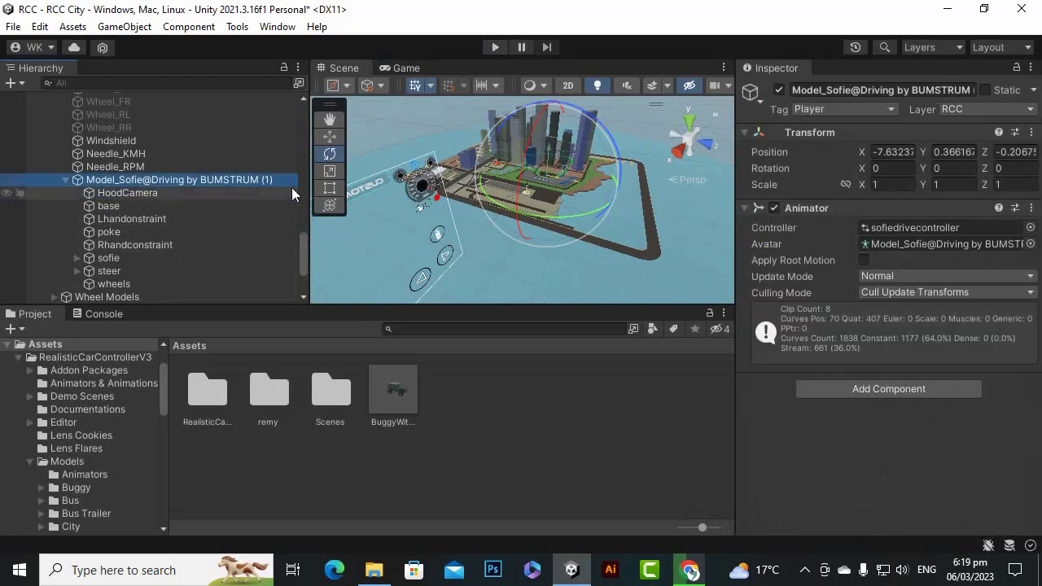
left_click(147, 192)
left_click(174, 180)
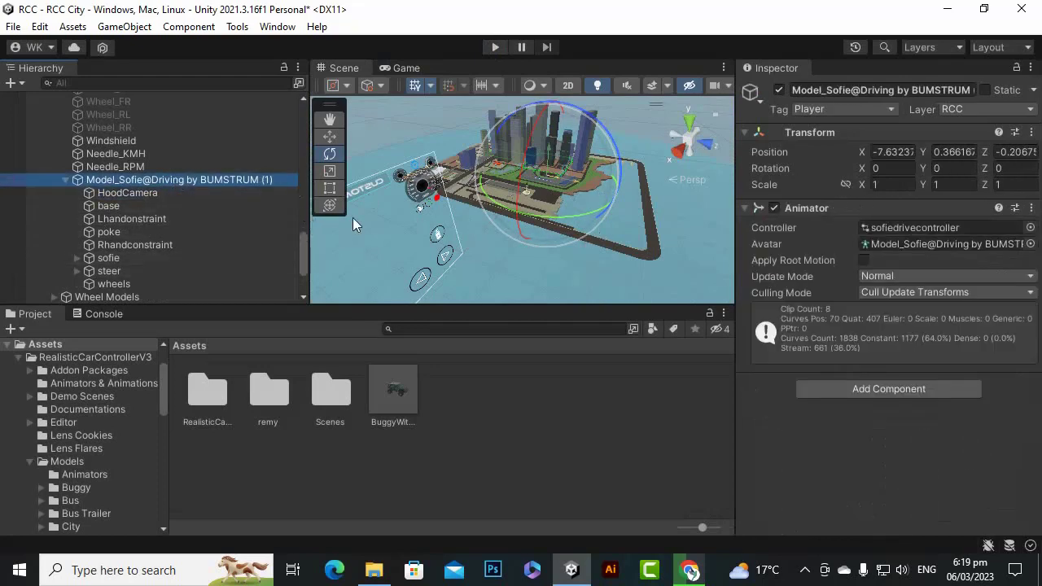
Frame the Sofie model copy inside the buggy and deactivate its base child object.
left_click(177, 205)
left_click(183, 183)
key("f")
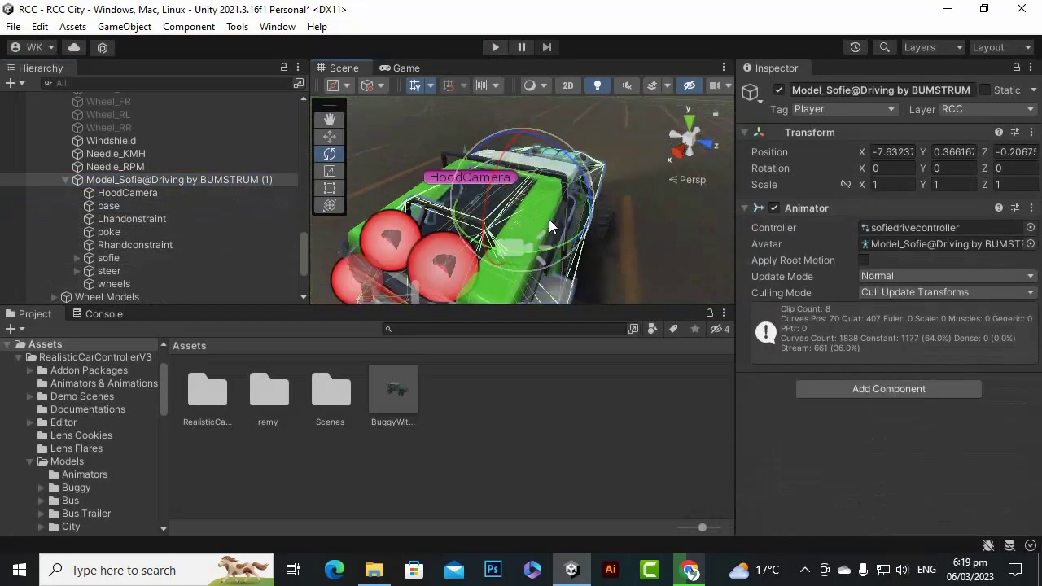
key("alt")
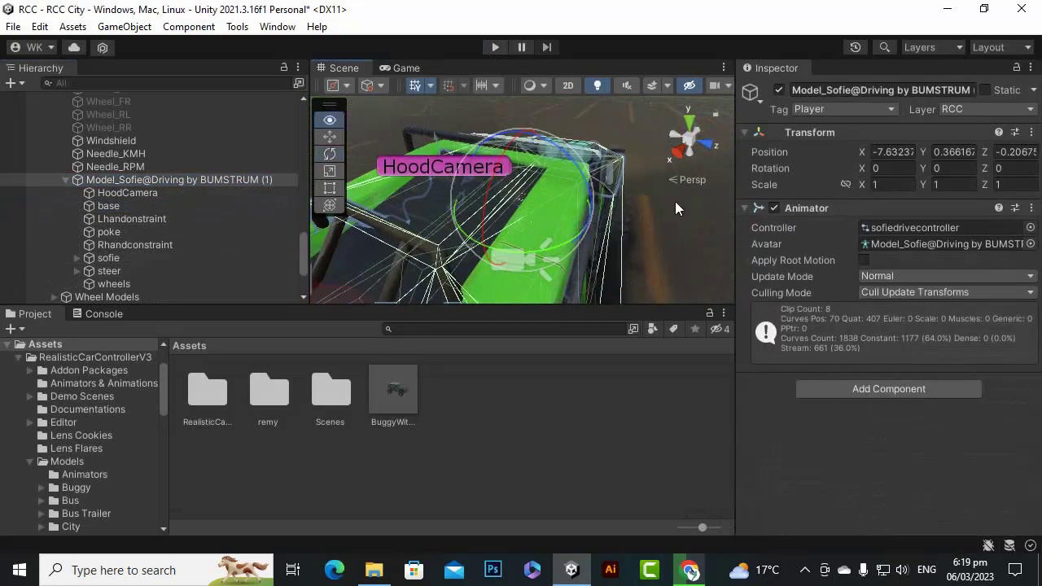
left_click_drag(471, 224, 548, 211, "alt")
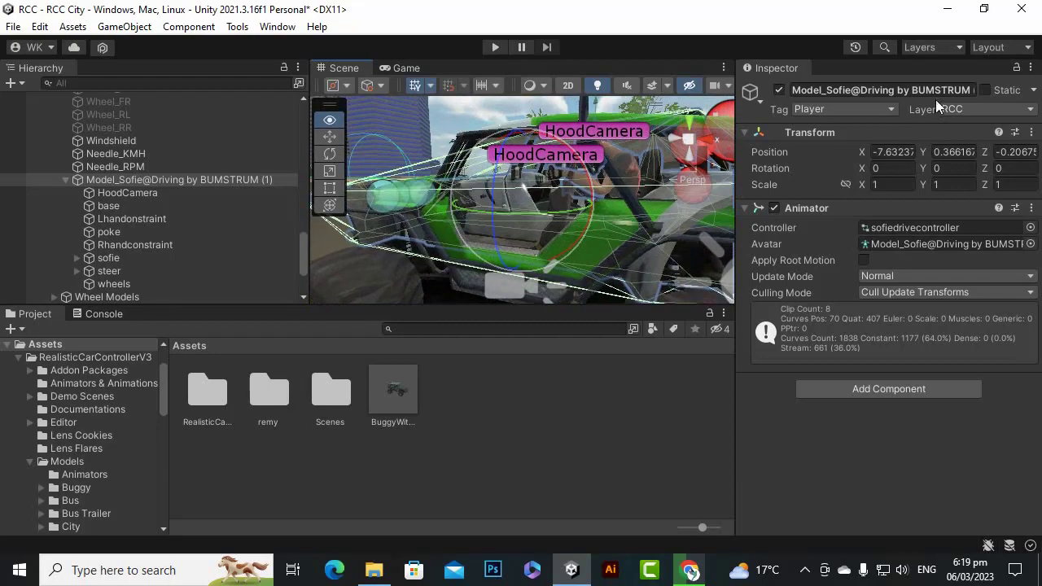
scroll(550, 211, "up", 3, "alt")
left_click_drag(565, 259, 140, 306, "alt")
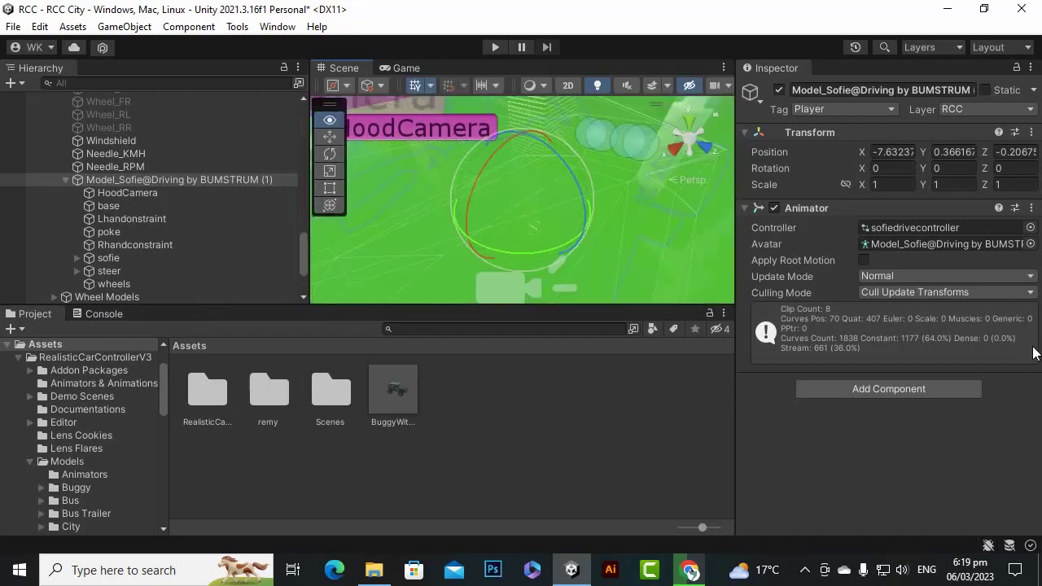
left_click_drag(106, 223, 511, 207, "alt")
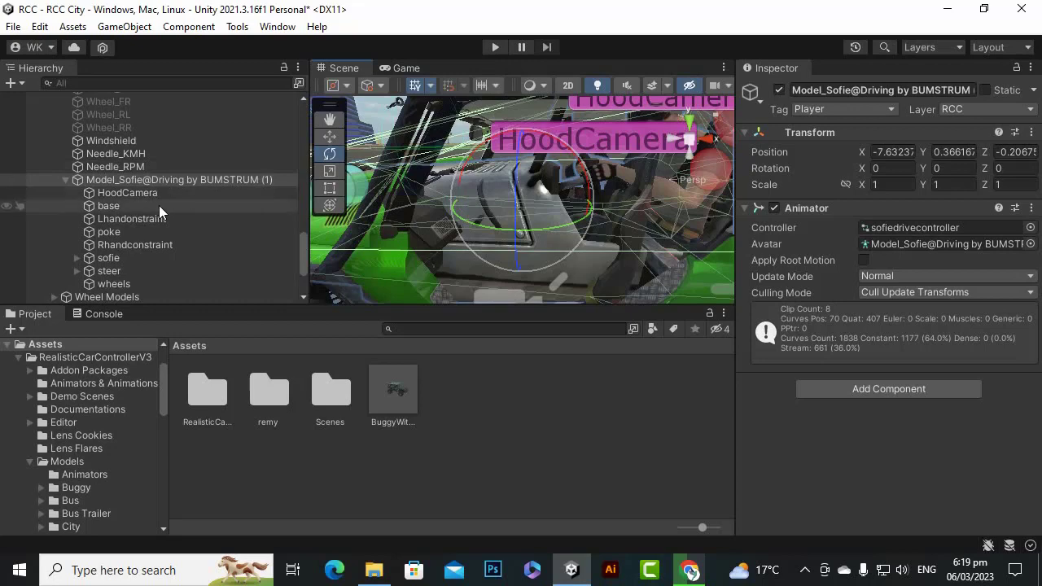
left_click(108, 206)
left_click(778, 91)
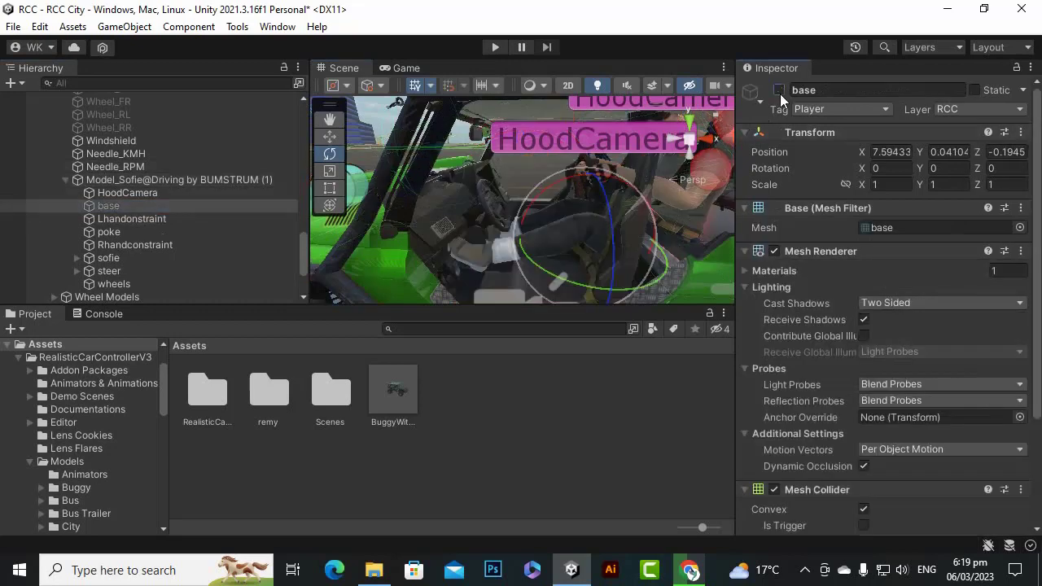
Move the Sofie model copy onto the buggy's driver seat, at about X 0, Y 0.341, Z 0.266.
left_click_drag(682, 183, 535, 225, "alt")
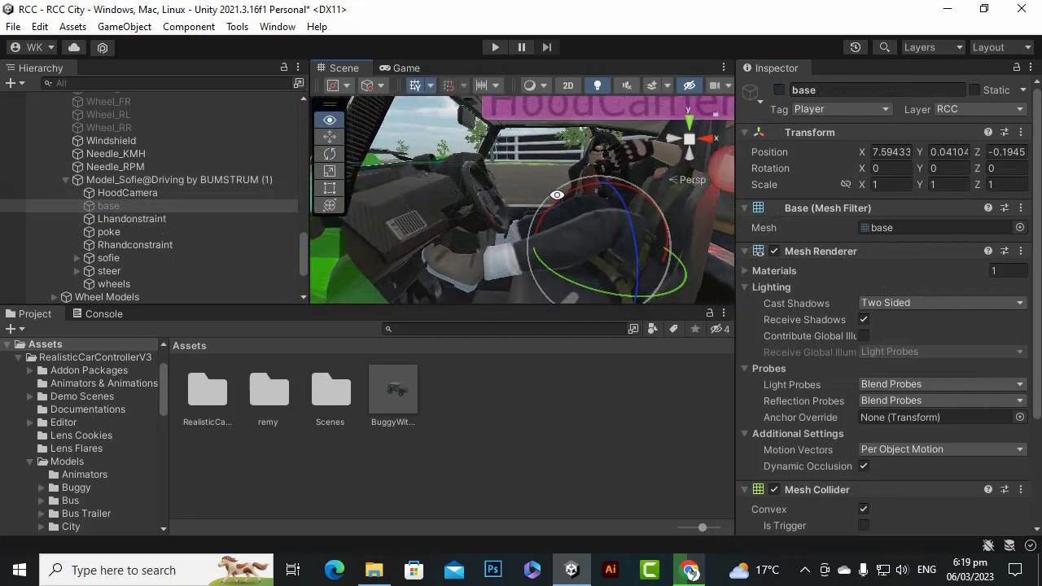
left_click(198, 179)
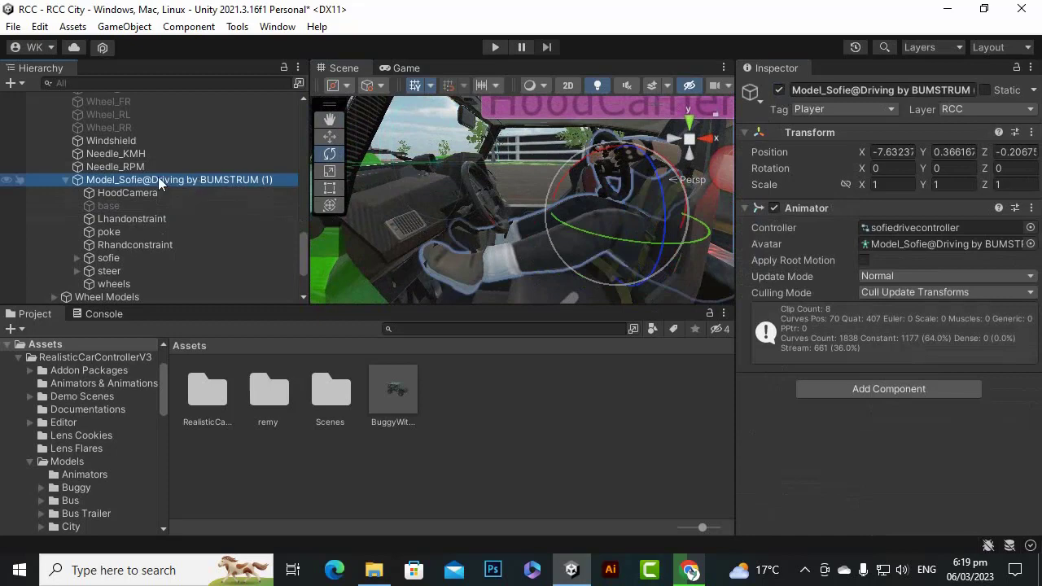
left_click(329, 136)
left_click_drag(587, 208, 428, 213)
left_click_drag(547, 251, 505, 209, "alt")
left_click_drag(492, 141, 492, 150)
left_click_drag(500, 238, 402, 293, "alt")
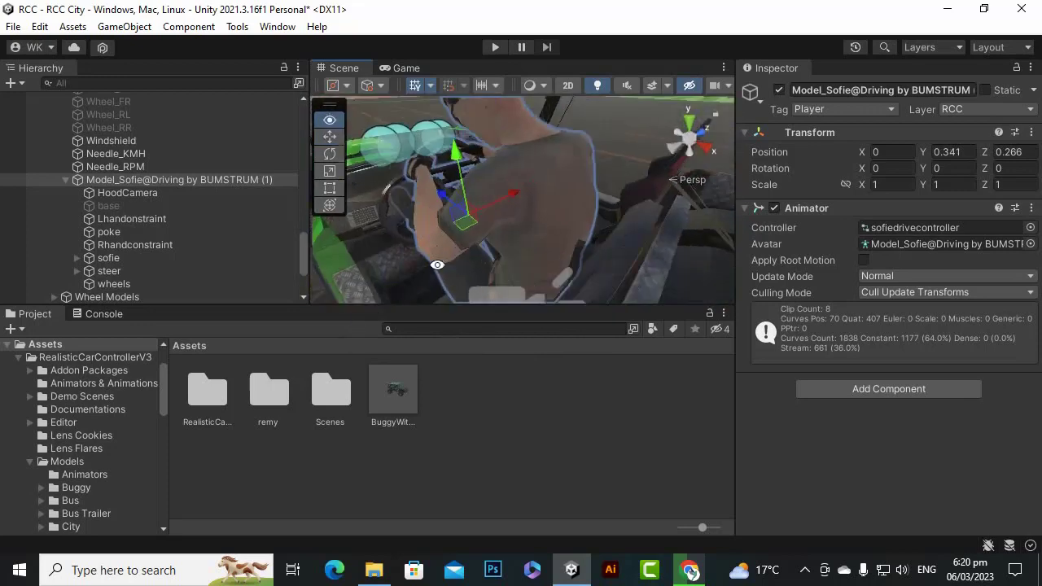
Select the buggy's own SteeringWheel in front of the driver's hands and deactivate it.
left_click(519, 184)
left_click(499, 207)
left_click_drag(509, 195, 546, 269)
scroll(491, 239, "up", 8)
left_click(537, 271)
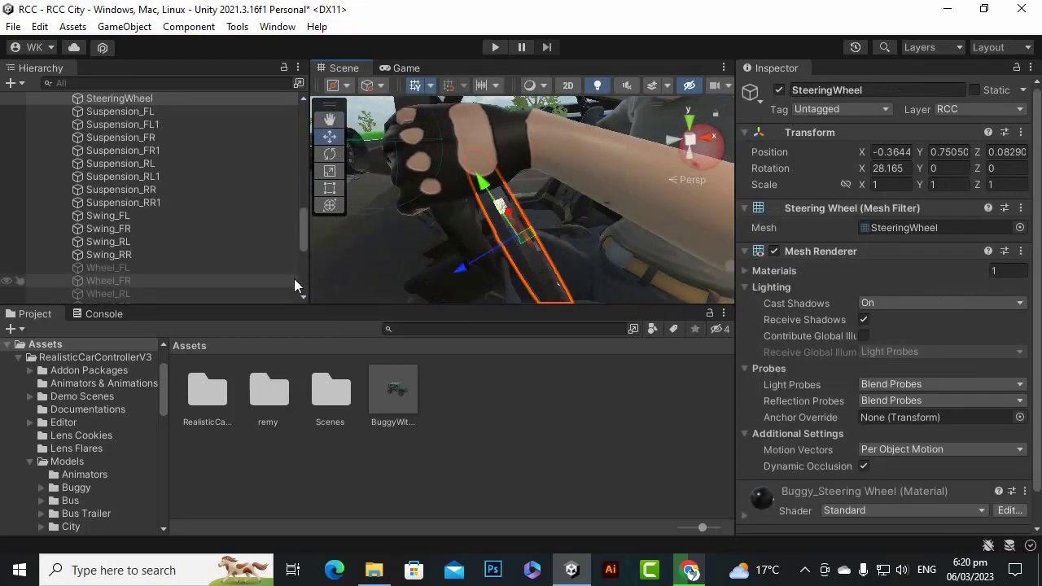
scroll(194, 217, "up", 5)
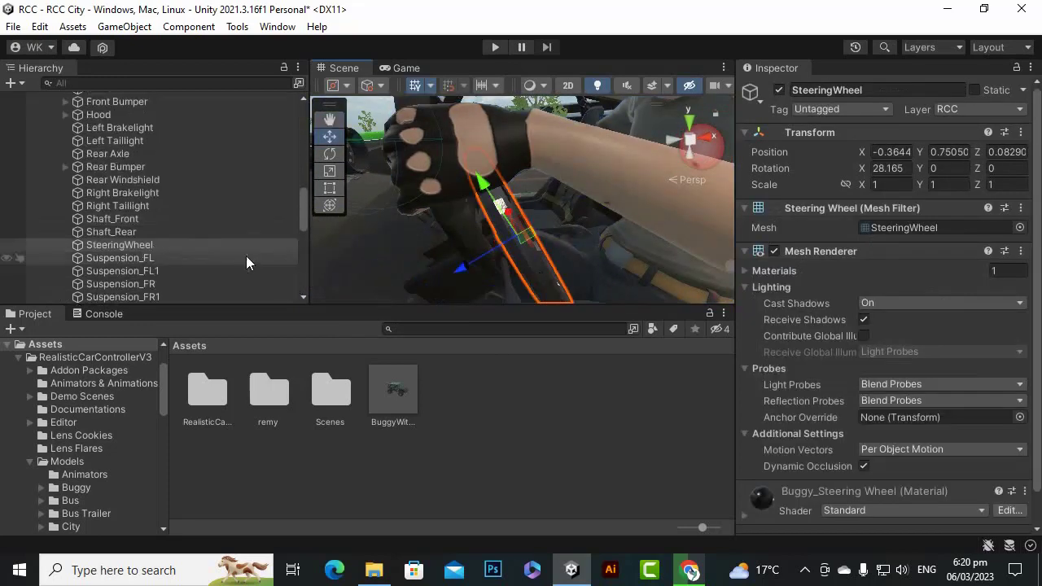
left_click(779, 89)
Play-test the buggy with the seated driver, steering in both directions, and end play mode.
left_click_drag(665, 189, 571, 272, "alt")
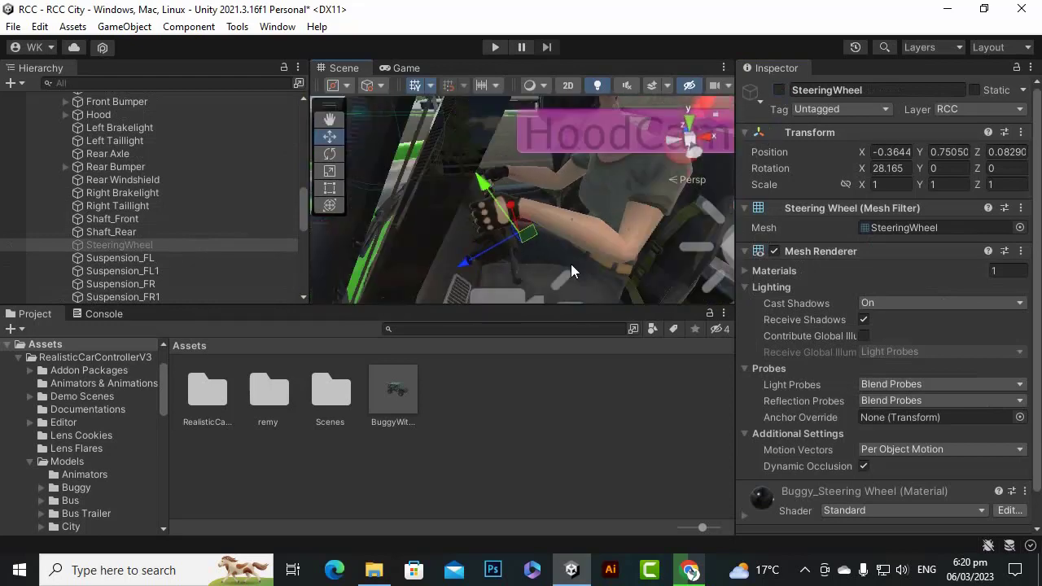
left_click_drag(637, 184, 566, 204, "alt")
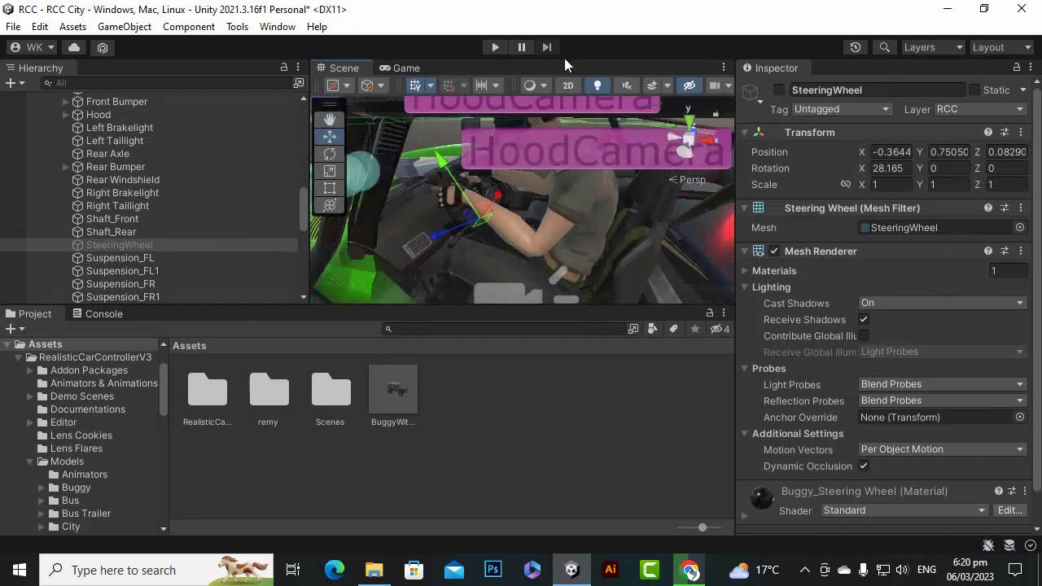
left_click(497, 47)
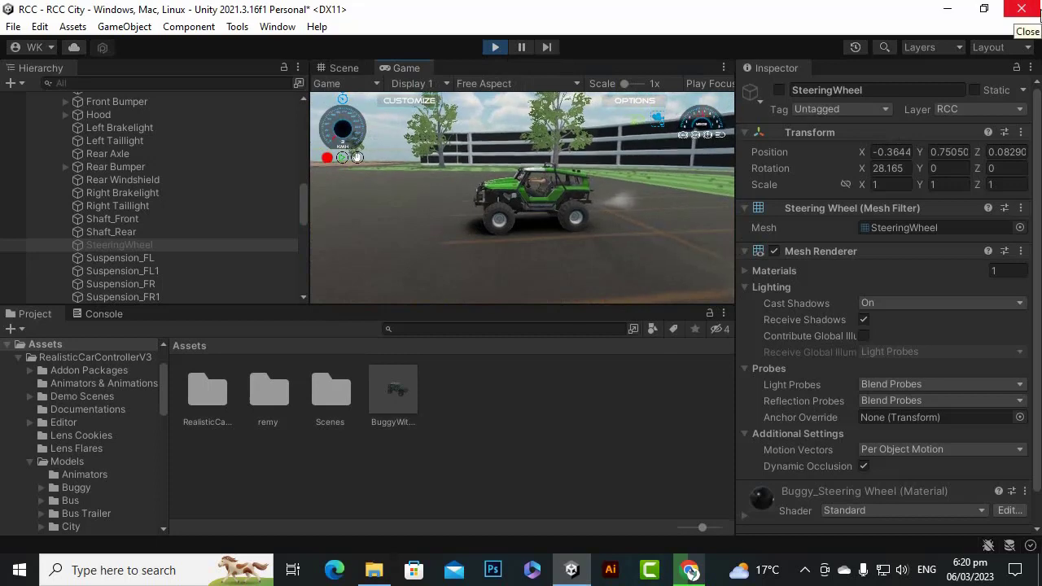
key("a")
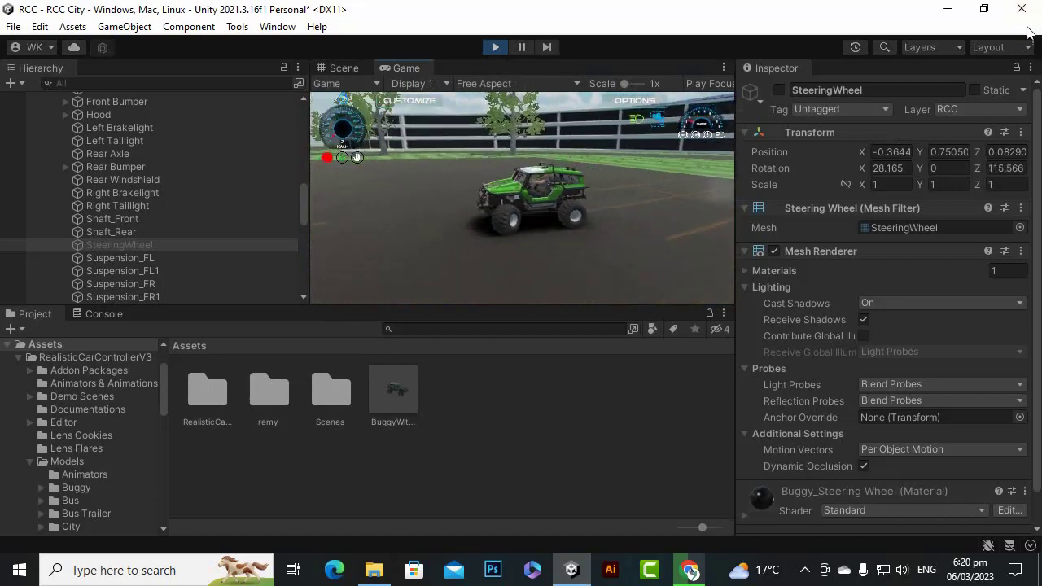
key("d")
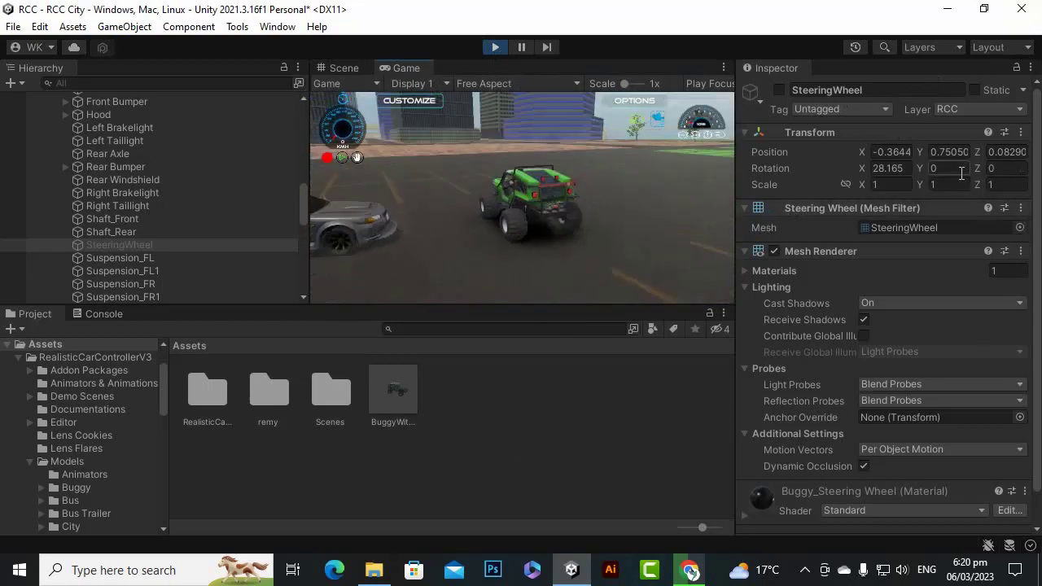
left_click(498, 51)
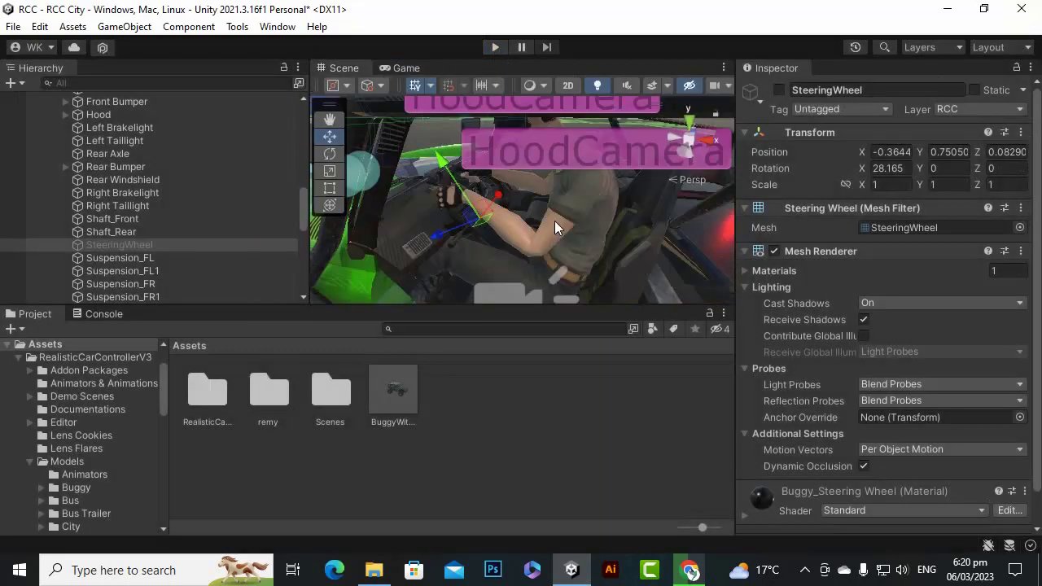
Examine the driver's arms, hands and seating position in the buggy from several angles.
scroll(556, 220, "up", 3)
scroll(560, 233, "down", 6)
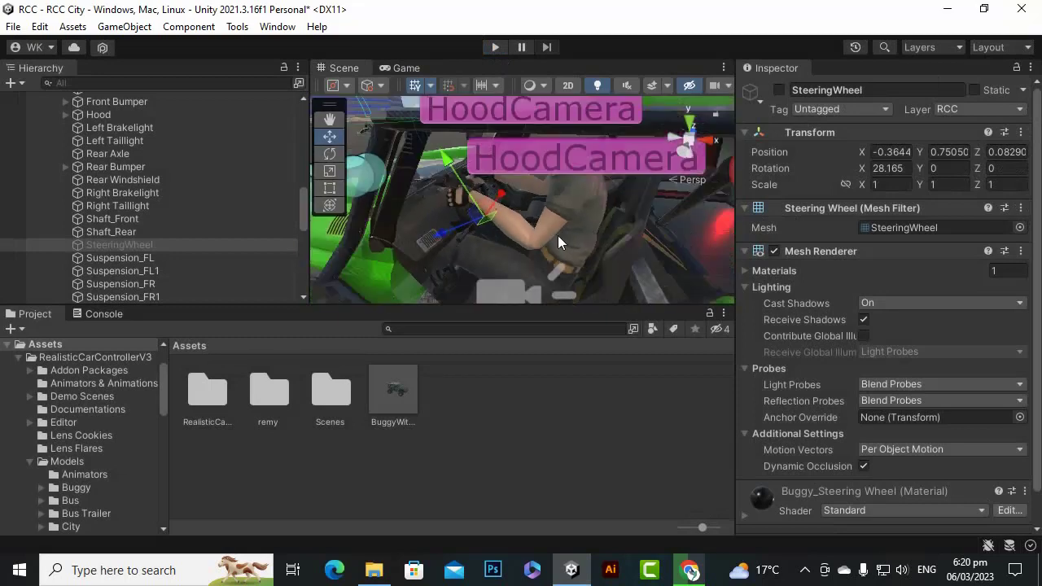
scroll(557, 235, "up", 3)
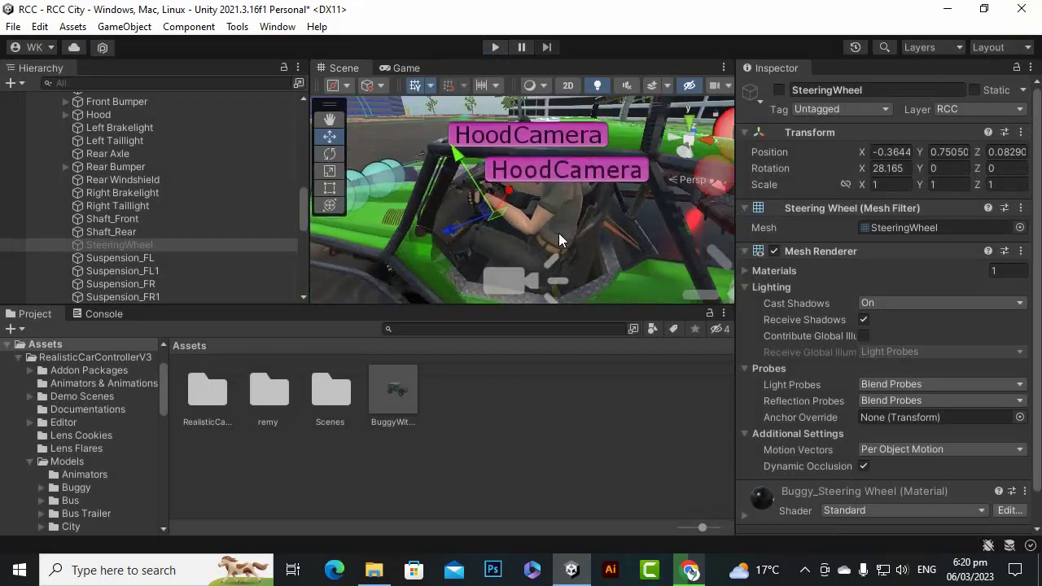
scroll(545, 208, "down", 3)
scroll(554, 214, "up", 3)
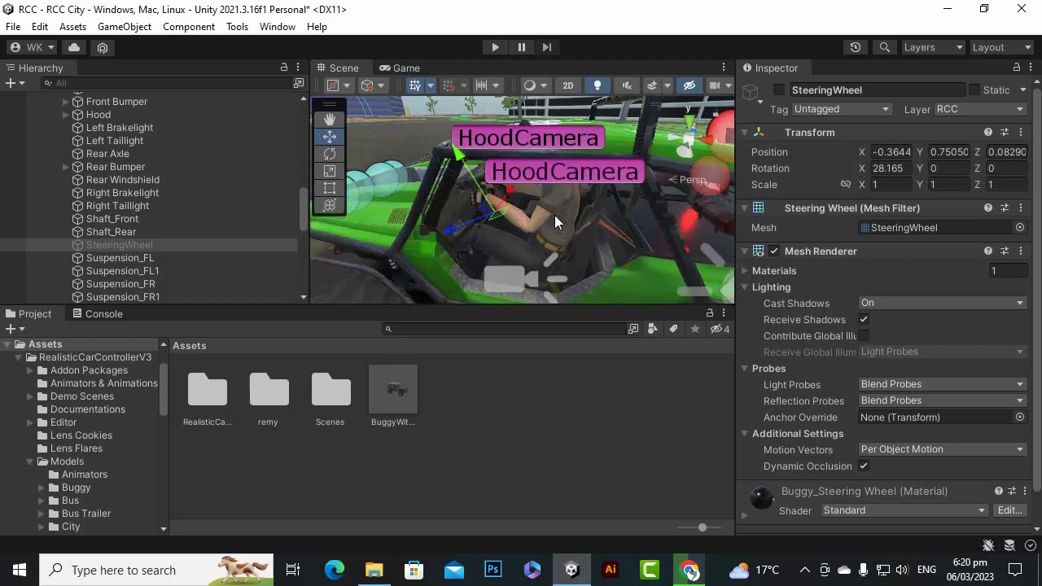
left_click_drag(545, 187, 535, 133, "alt")
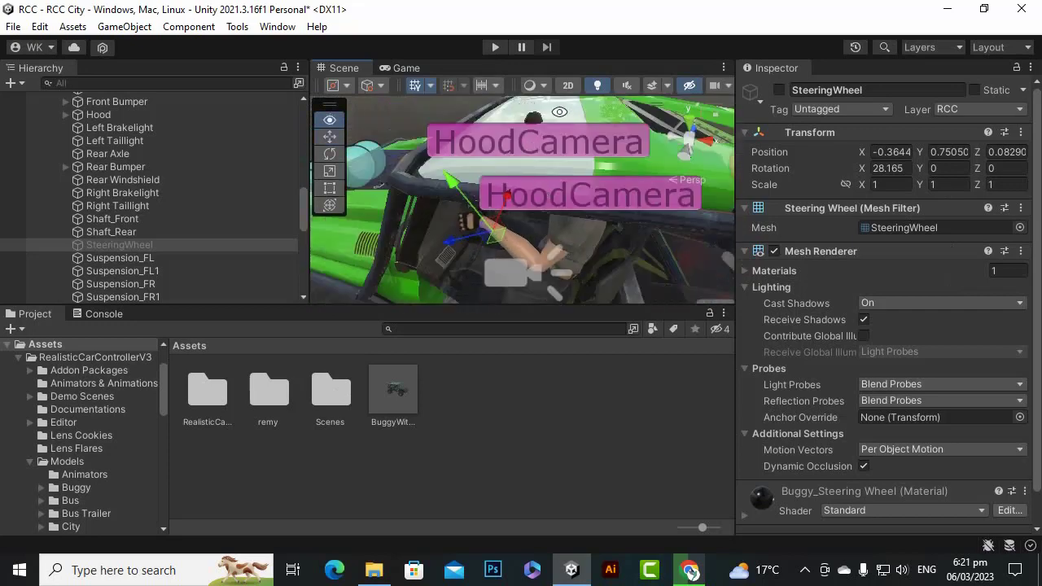
scroll(546, 235, "up", 2)
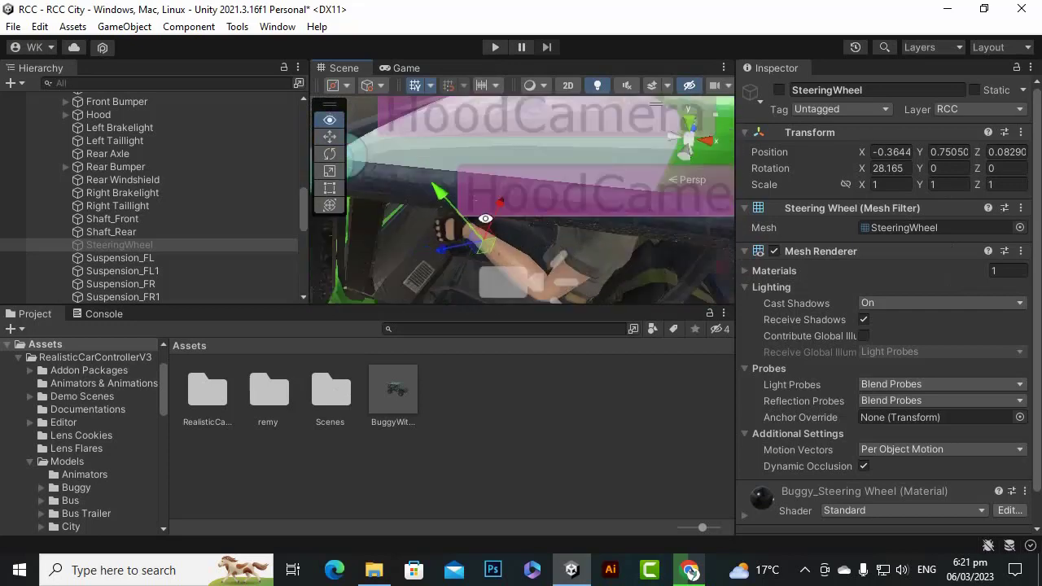
left_click_drag(479, 227, 498, 245, "alt")
Collapse the Buggy child and add an RCC Animator Controller component to BuggyWithCharacter.
scroll(218, 233, "up", 10)
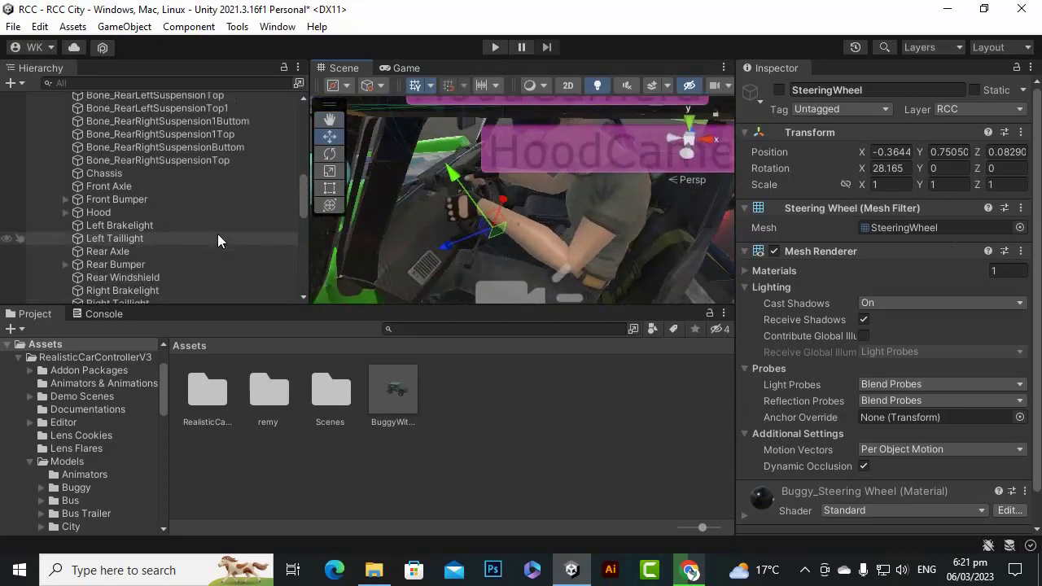
scroll(190, 238, "down", 2)
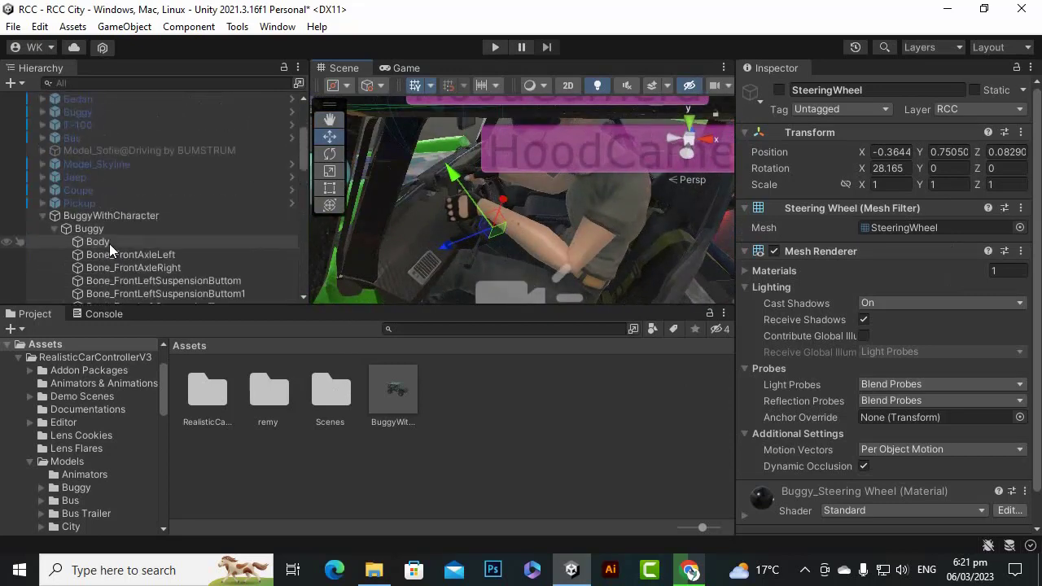
left_click(153, 217)
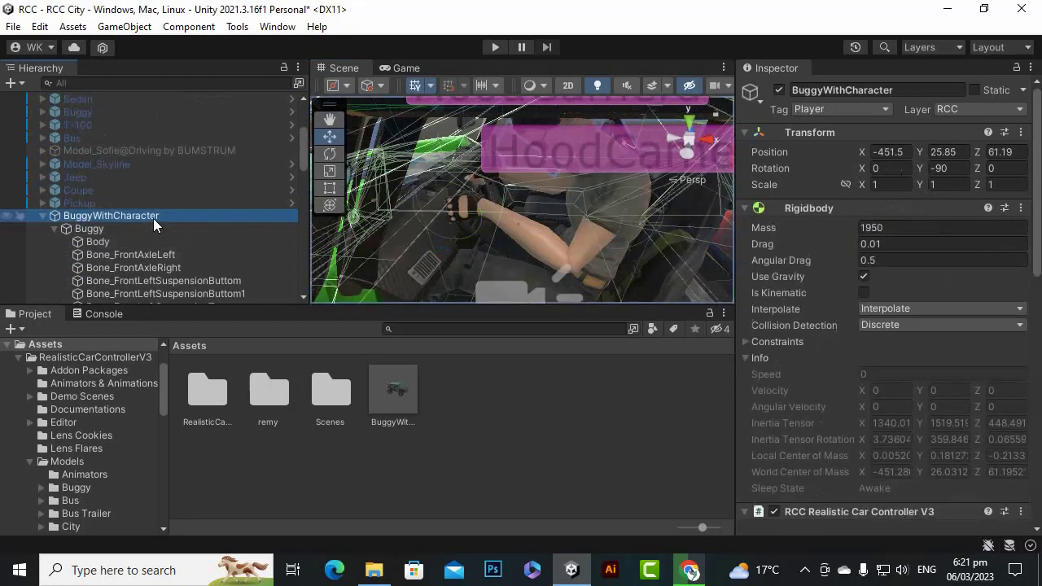
left_click(54, 229)
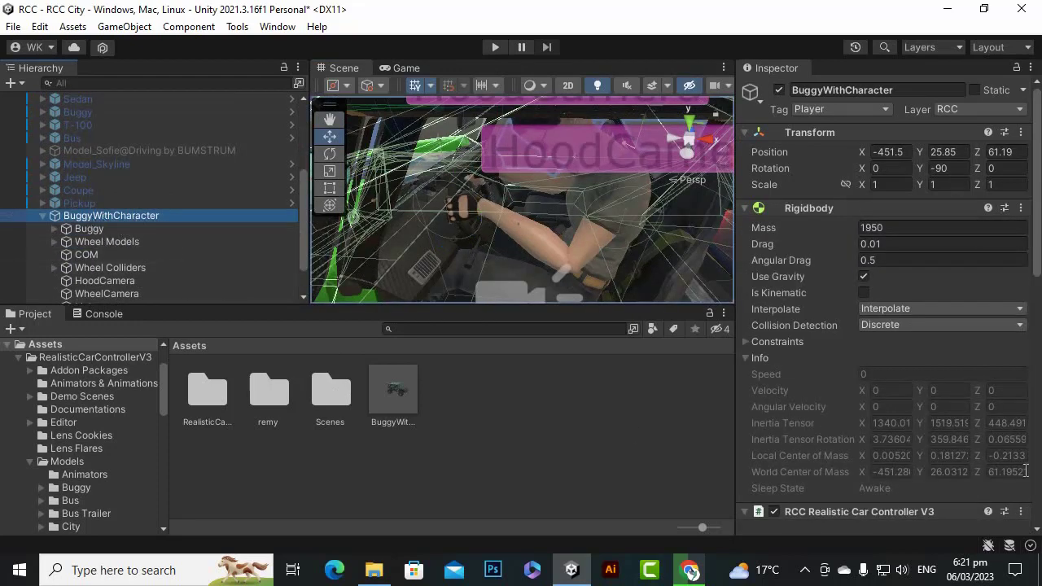
scroll(992, 352, "down", 10)
scroll(910, 400, "down", 6)
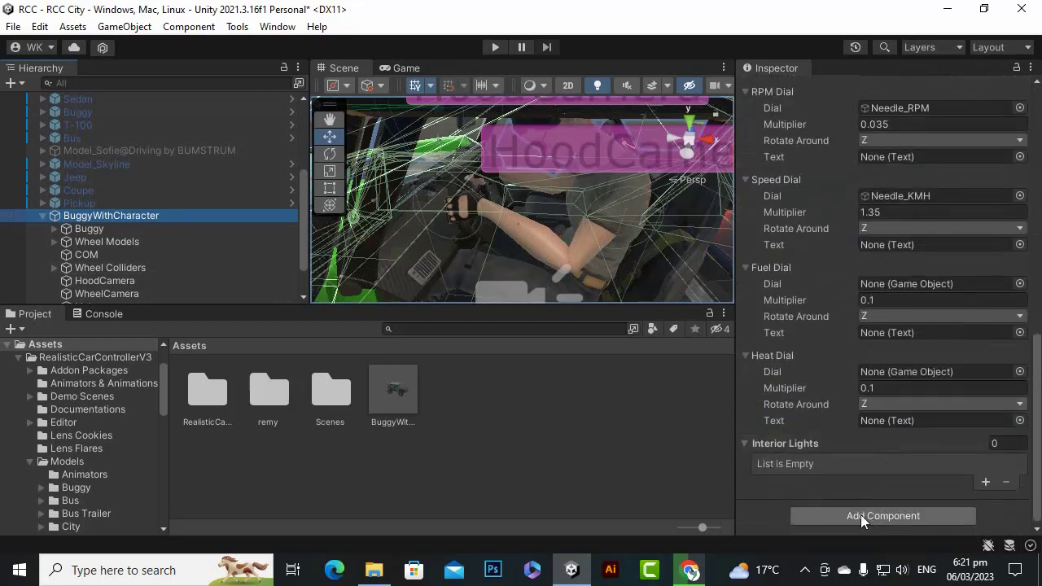
left_click(860, 514)
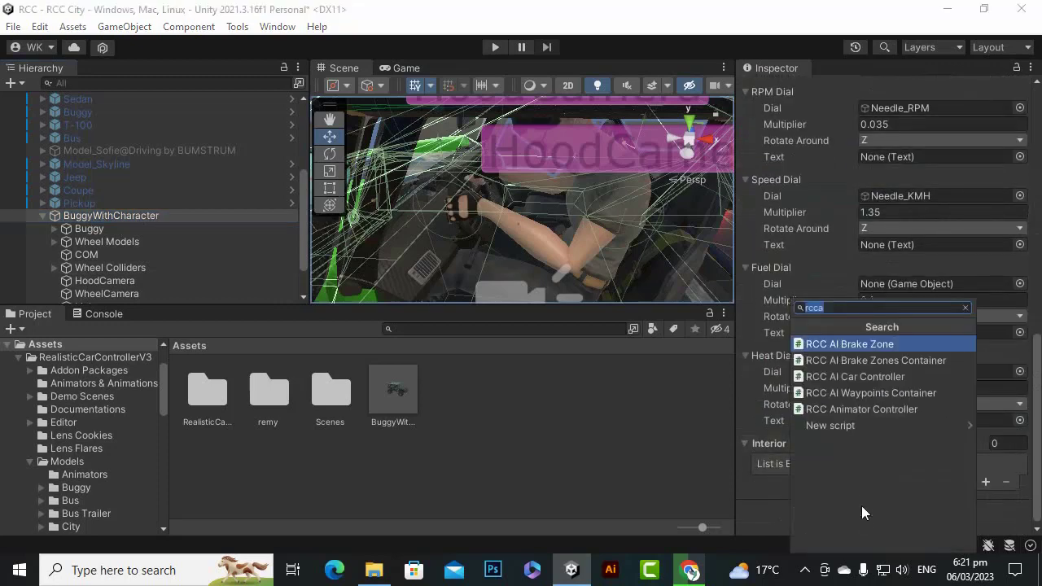
left_click(867, 408)
scroll(788, 435, "down", 5)
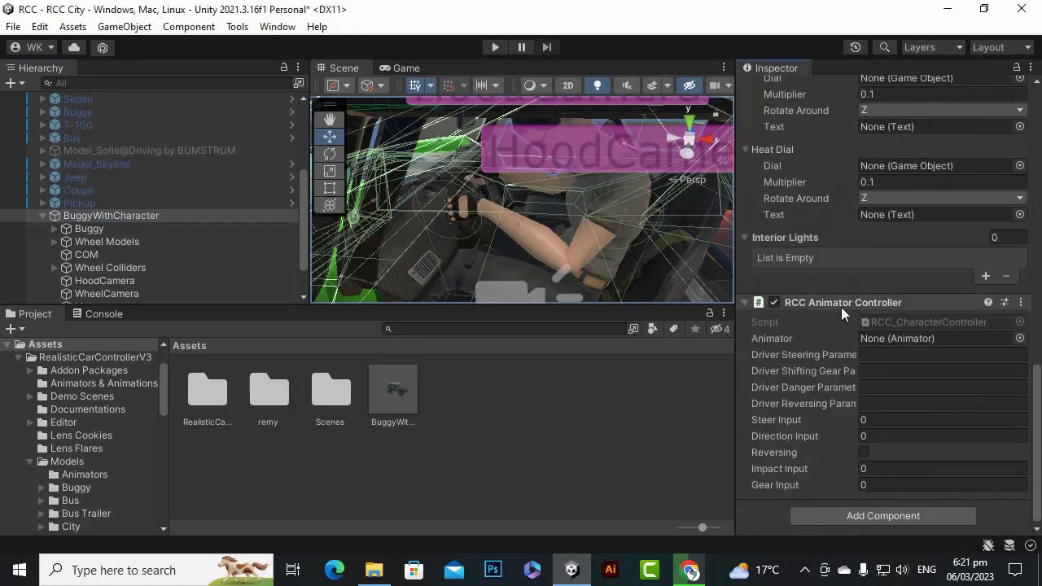
scroll(449, 214, "down", 3)
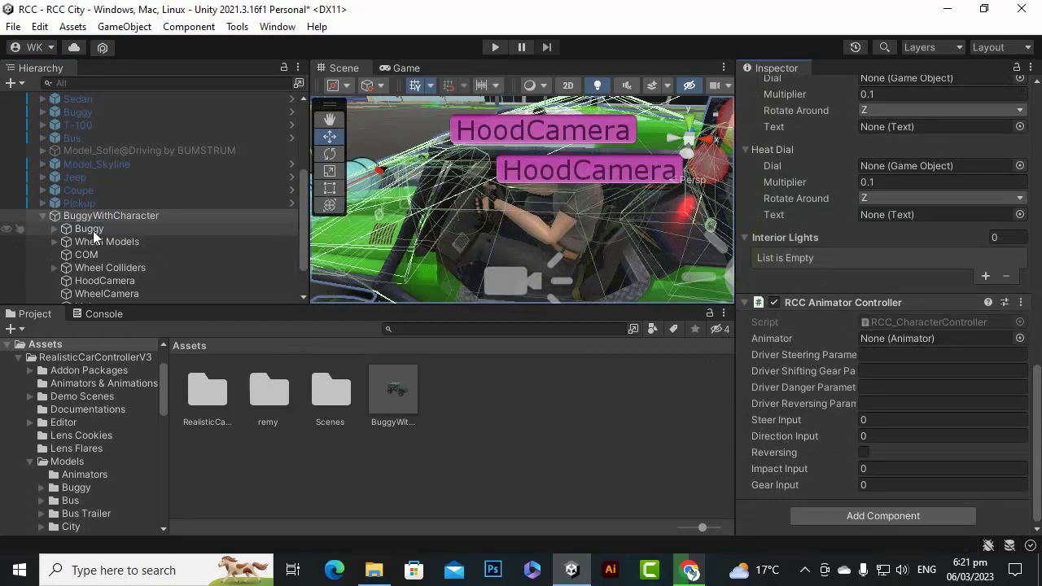
Find the seated driver model inside the Buggy child, view its Animator settings, and collapse it.
scroll(107, 219, "down", 3)
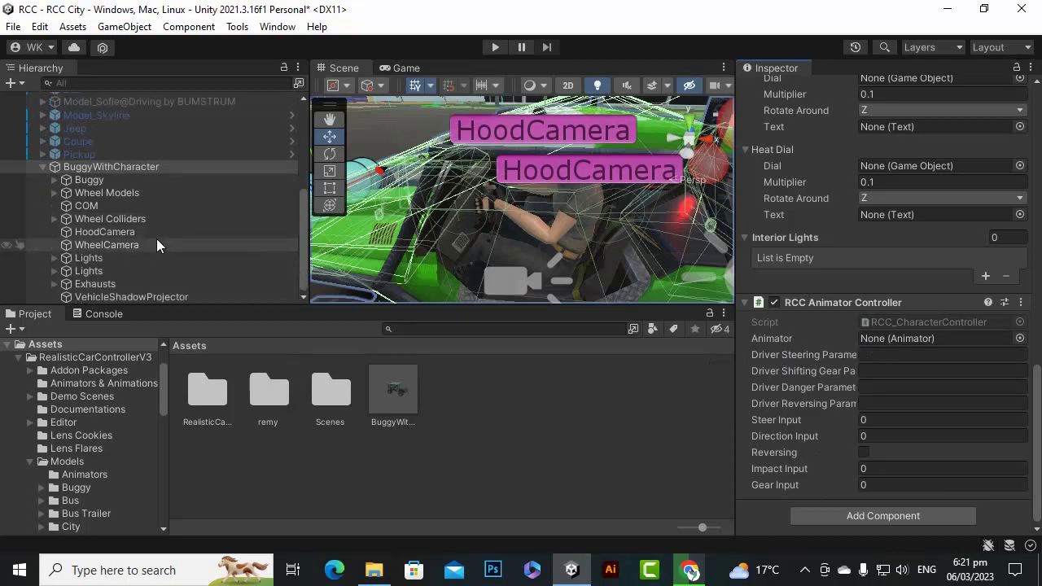
scroll(94, 177, "up", 4)
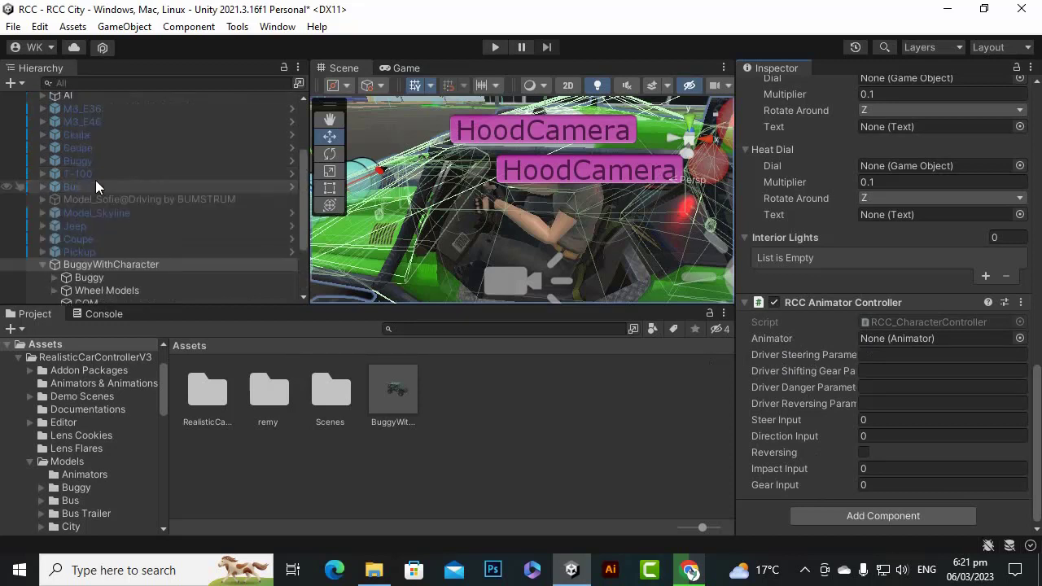
scroll(122, 203, "down", 4)
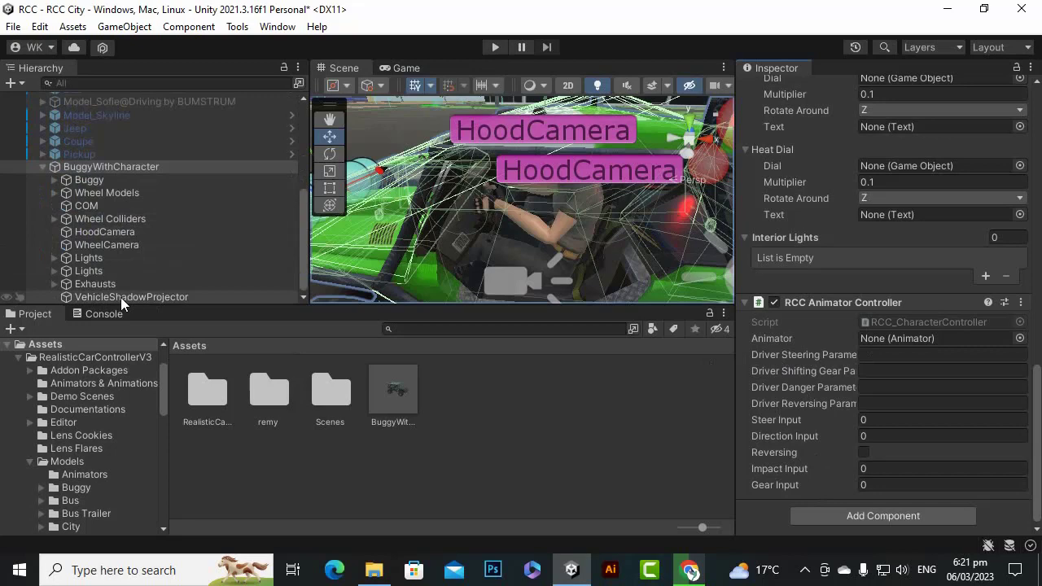
left_click(54, 180)
scroll(192, 231, "down", 10)
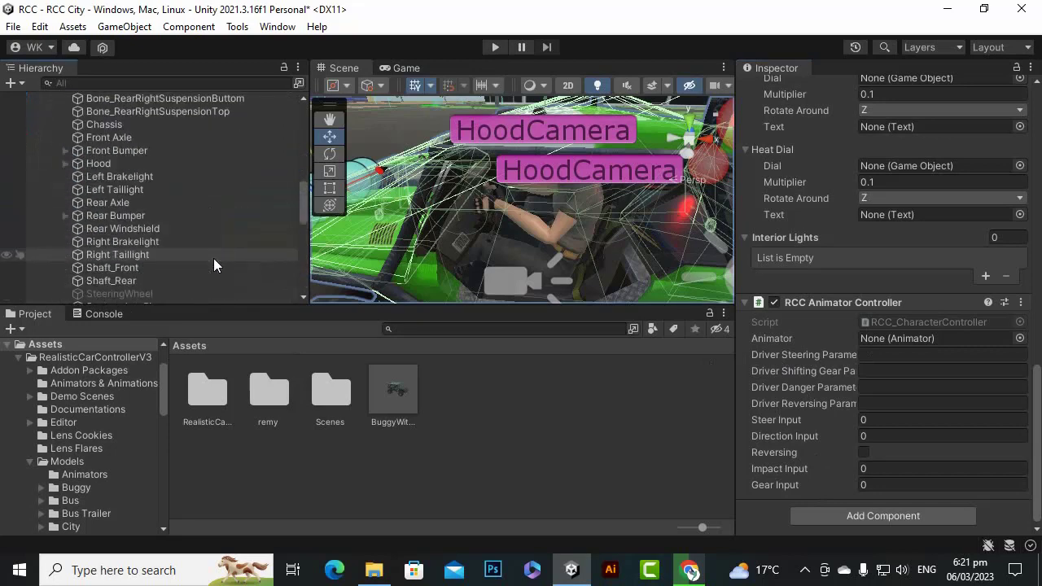
scroll(216, 260, "down", 2)
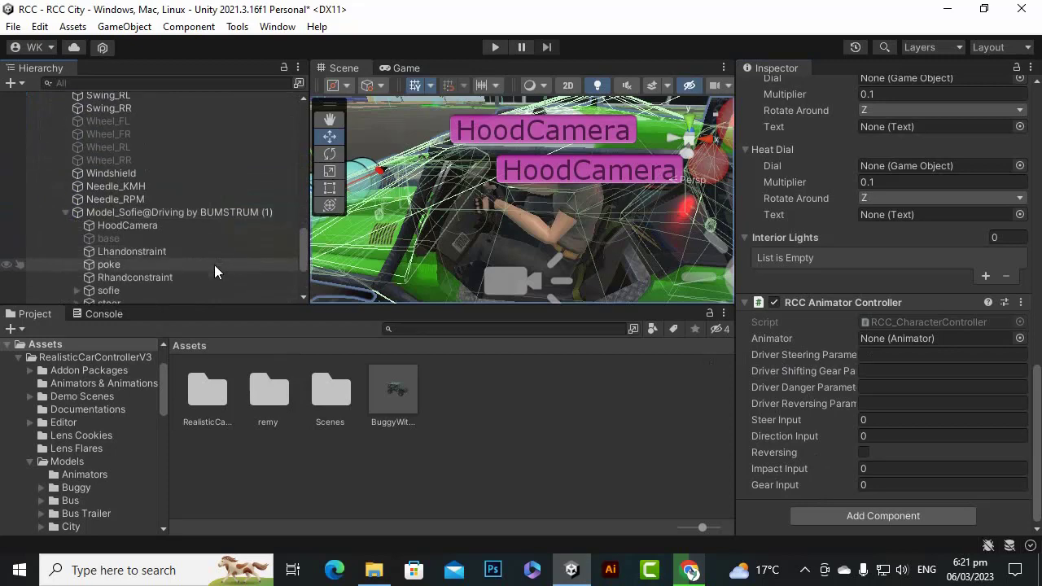
left_click(139, 213)
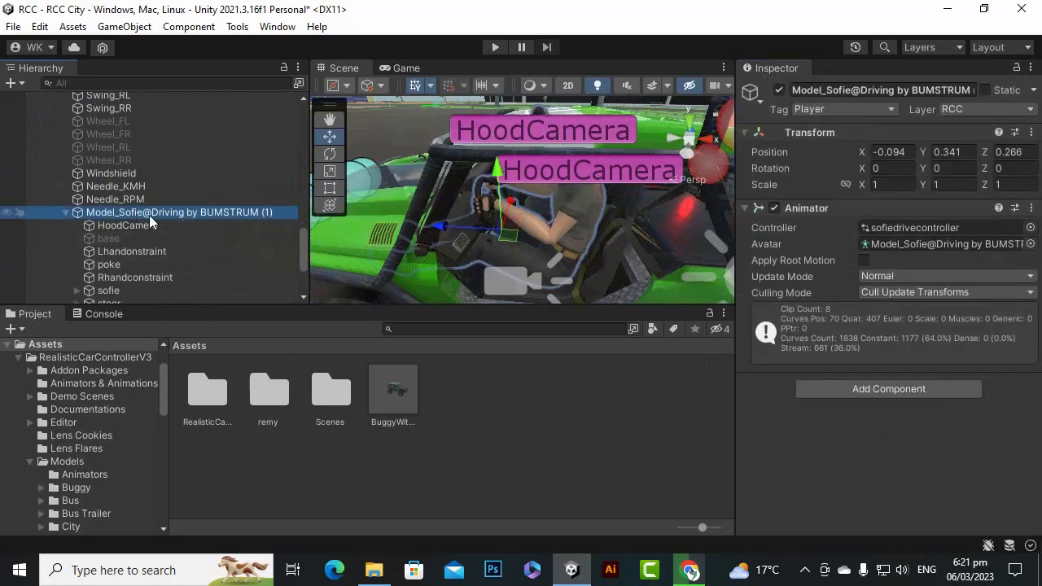
left_click(66, 212)
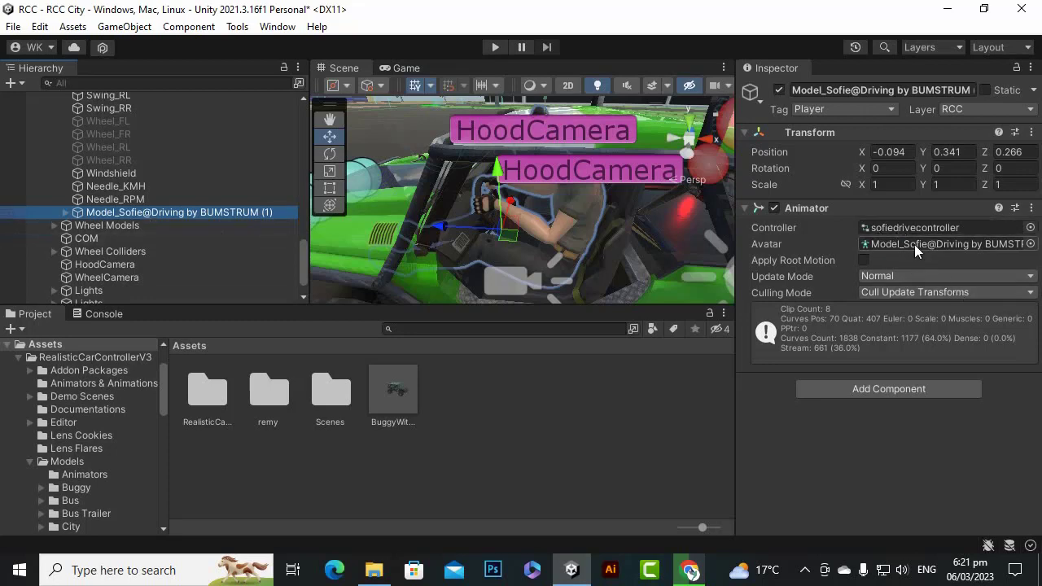
Assign Buggy's child Model_Sofie@Driving by BUMSTRUM (1) as the Animator in BuggyWithCharacter's RCC Animator Controller.
scroll(214, 233, "up", 5)
scroll(214, 233, "up", 10)
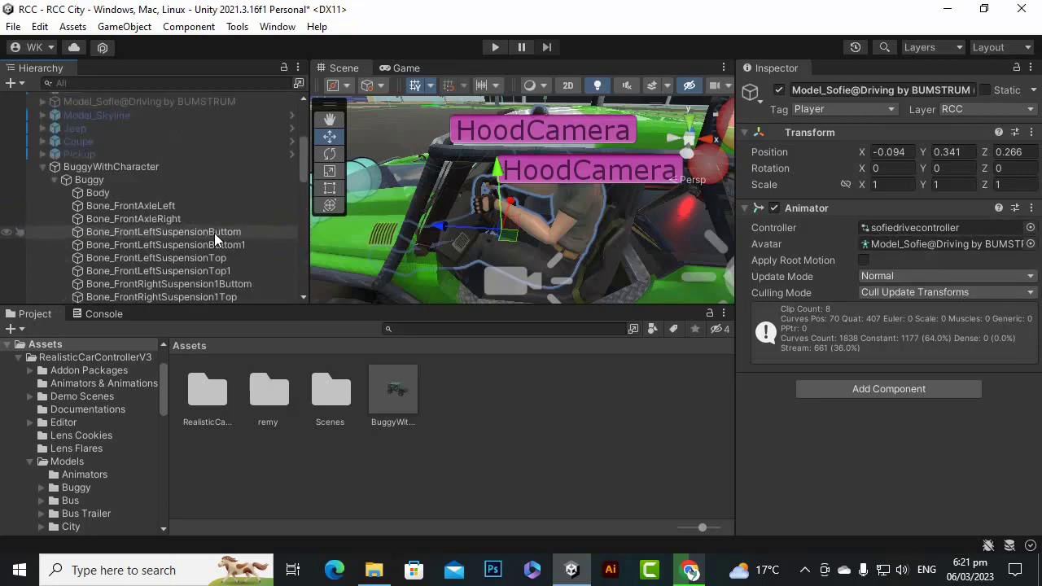
scroll(214, 233, "down", 5)
scroll(187, 218, "up", 4)
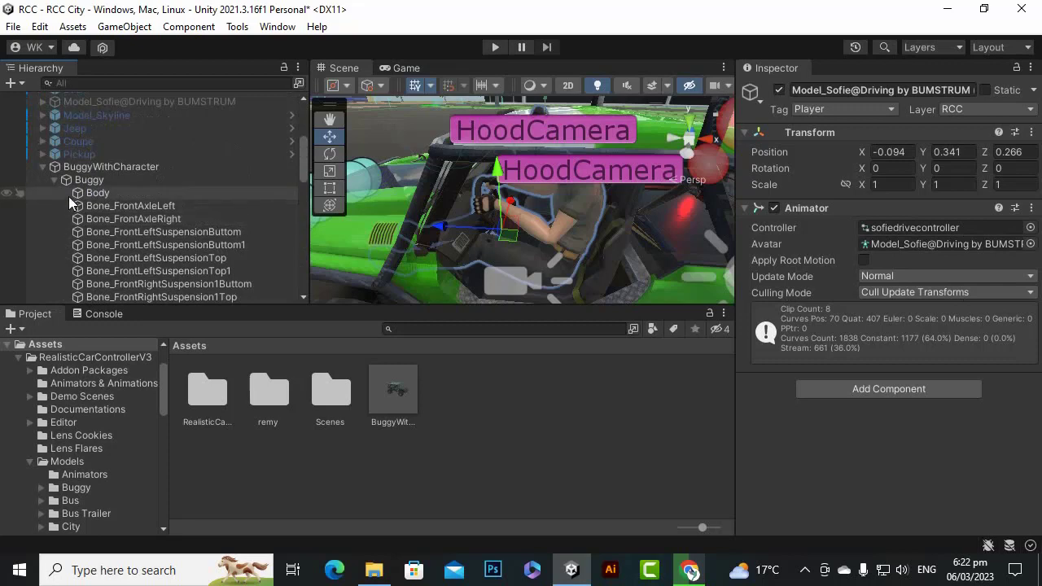
left_click(88, 167)
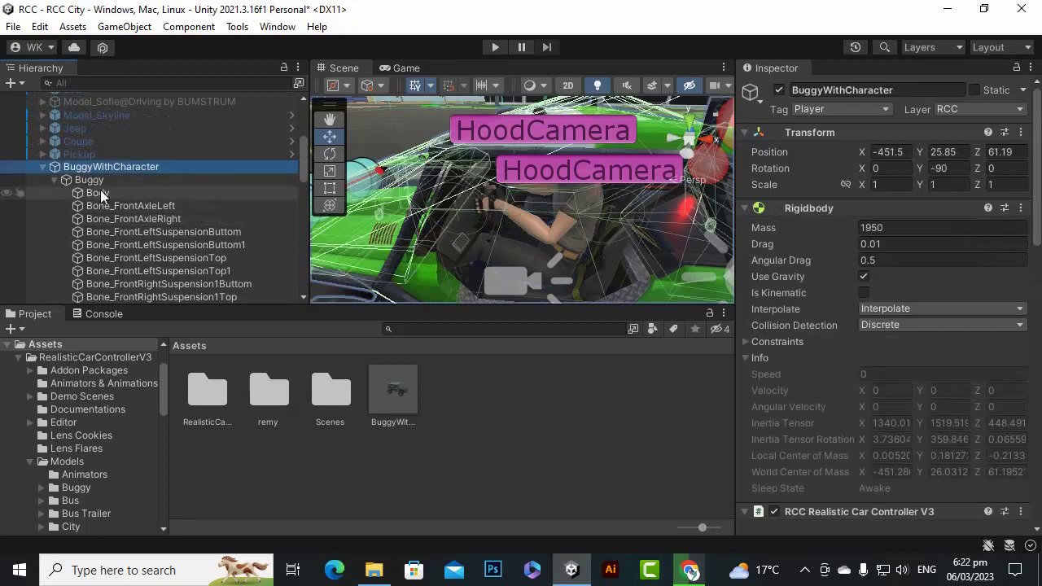
scroll(198, 192, "down", 3)
scroll(202, 197, "down", 10)
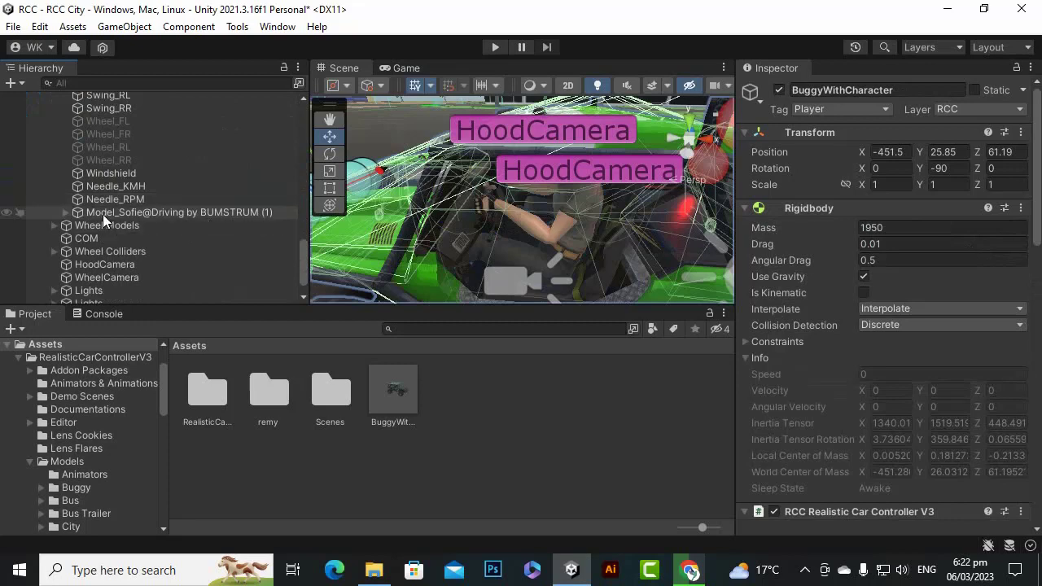
left_click_drag(168, 211, 898, 340)
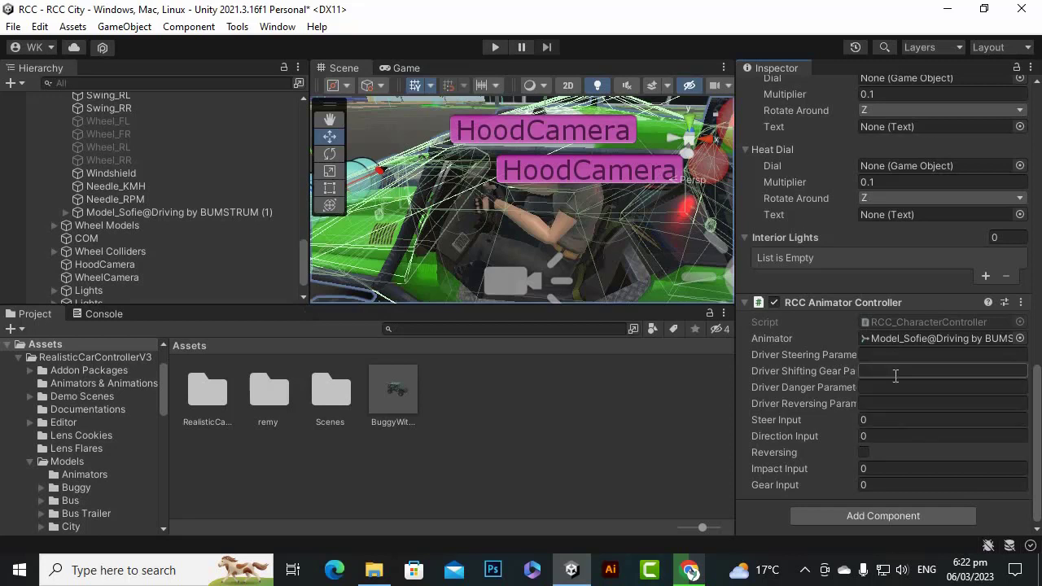
Collapse BuggyWithCharacter and copy the RCC Animator Controller component from the inactive root object Model_Sofie@Driving by BUMSTRUM.
scroll(274, 282, "down", 1)
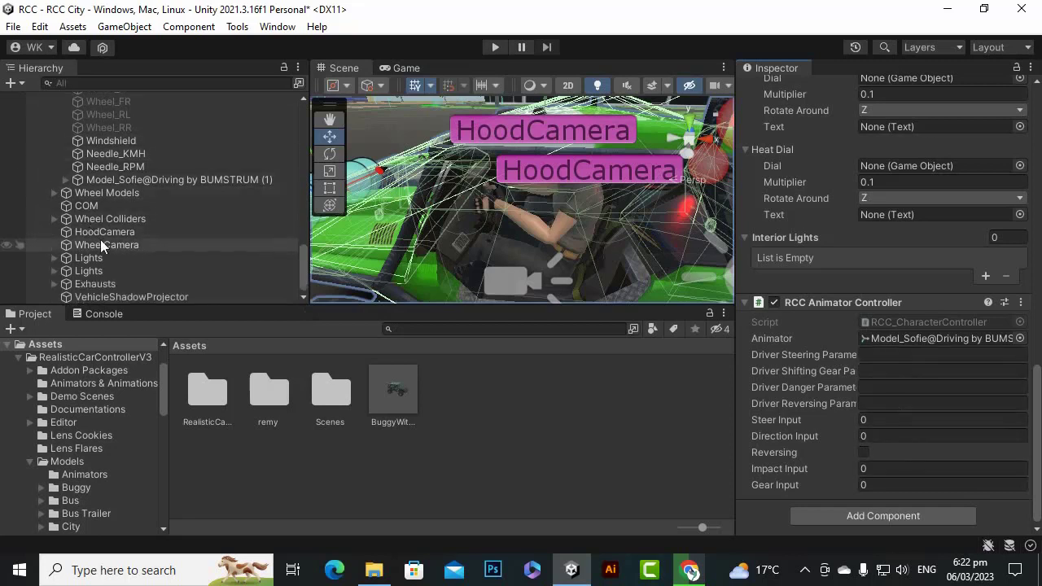
scroll(159, 276, "up", 4)
scroll(170, 284, "down", 2)
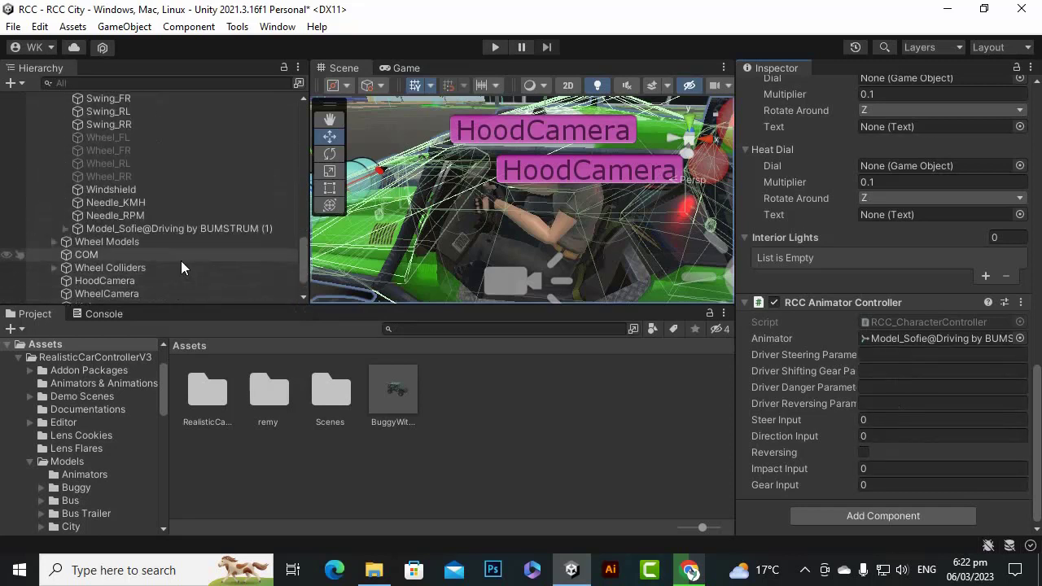
scroll(180, 264, "up", 1)
scroll(163, 266, "down", 2)
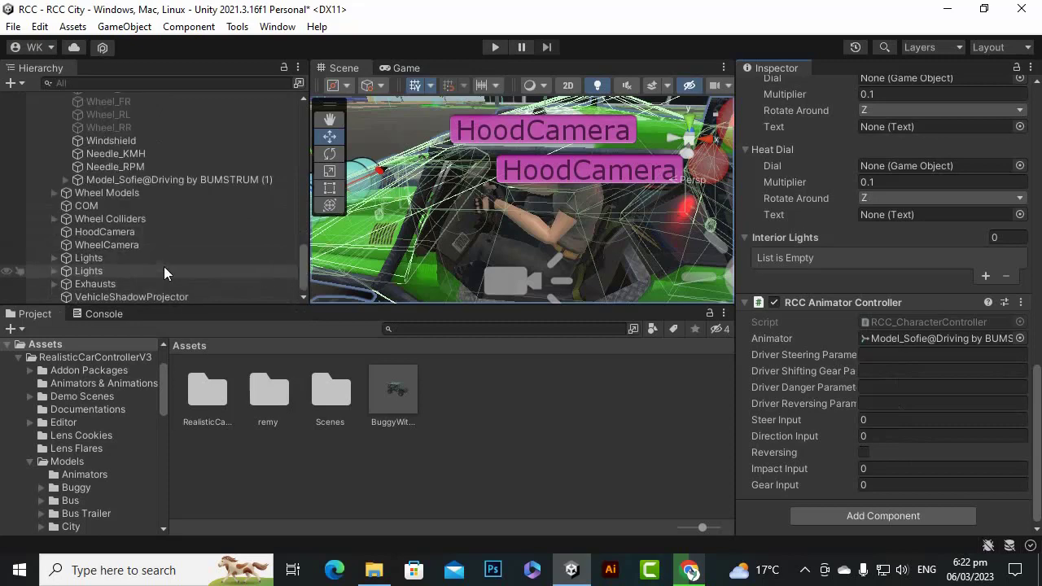
scroll(163, 266, "up", 7)
scroll(113, 245, "up", 12)
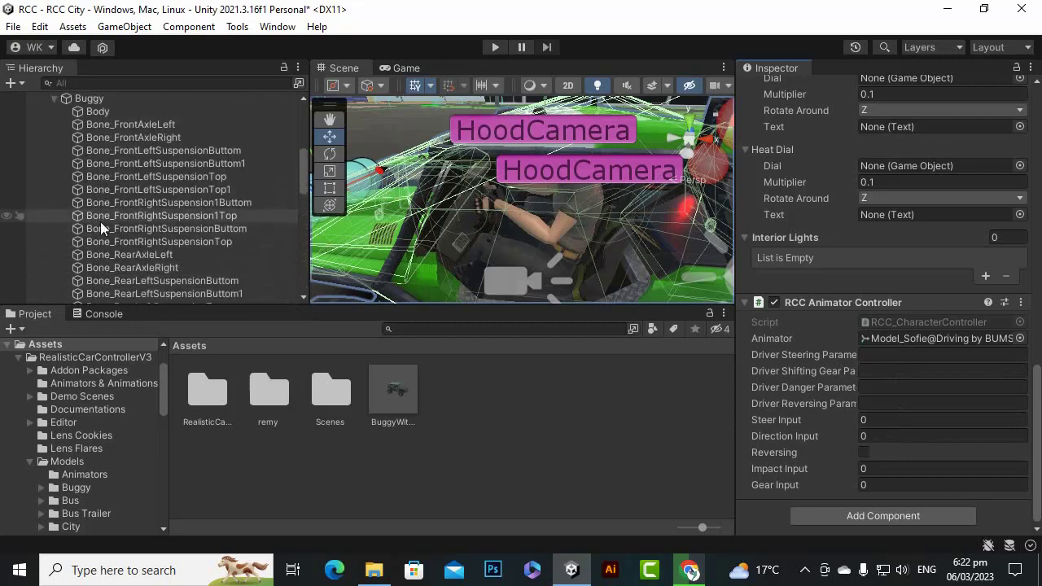
left_click(45, 232)
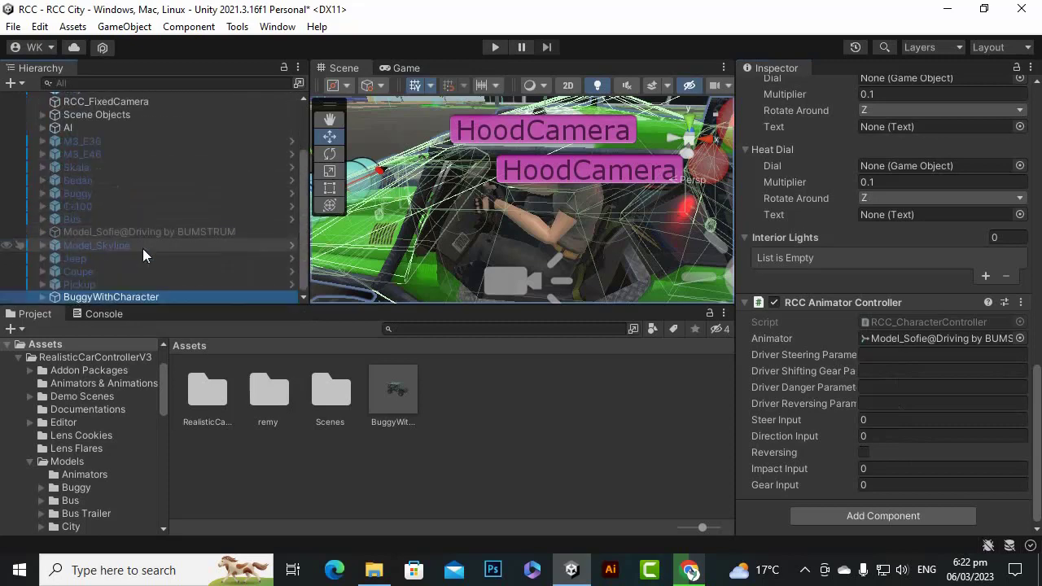
left_click(165, 234)
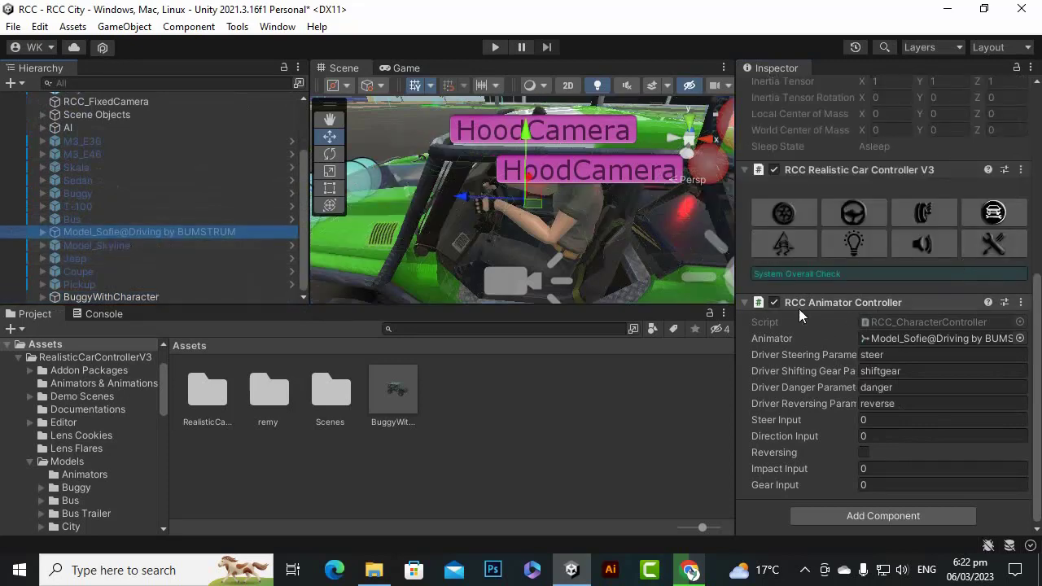
left_click(1020, 303)
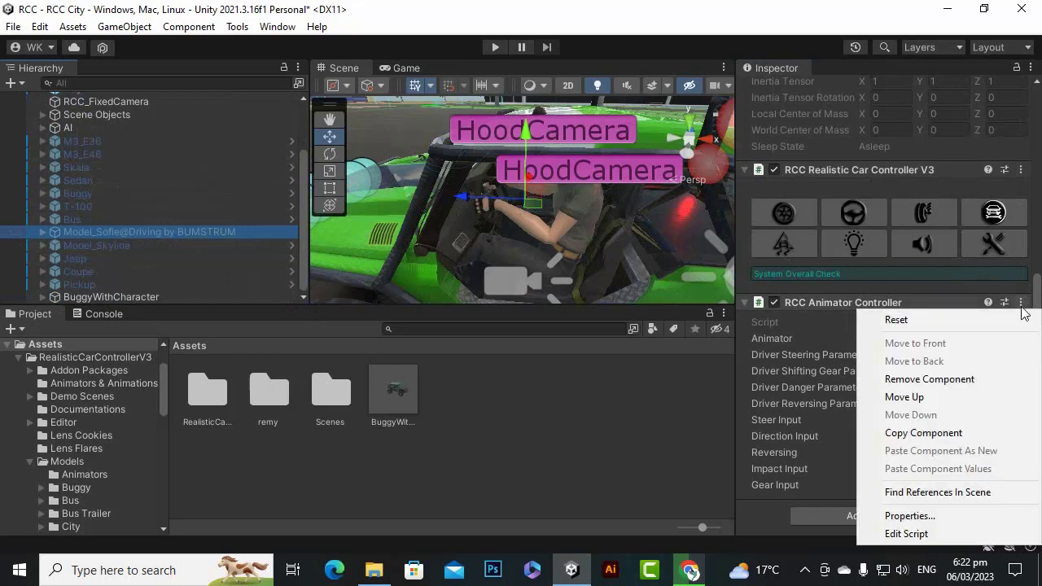
left_click(953, 433)
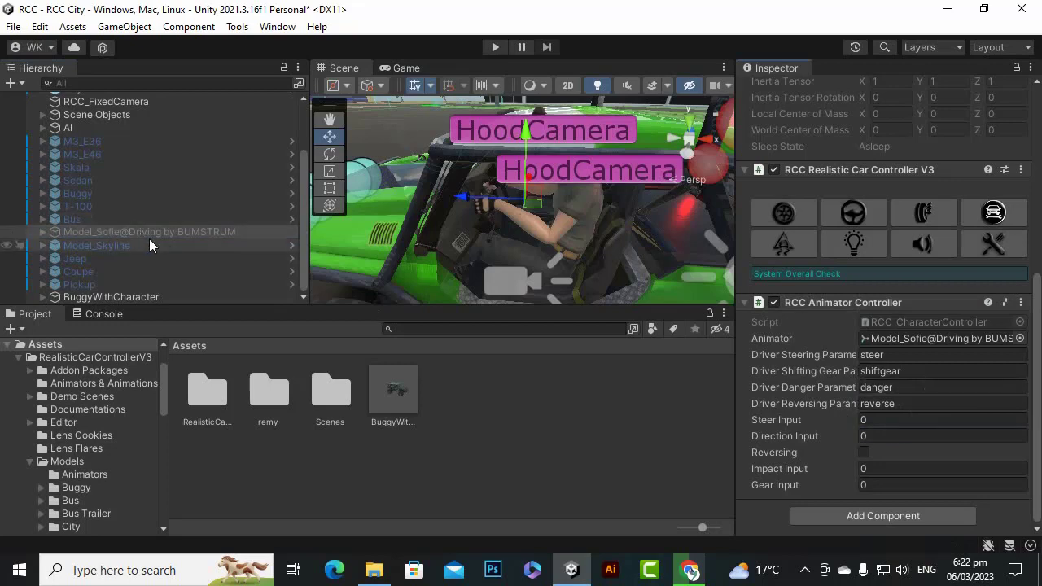
Paste the copied component values, with parameters steer, shiftgear, danger and reverse, into BuggyWithCharacter's RCC Animator Controller.
left_click(149, 296)
scroll(808, 436, "down", 10)
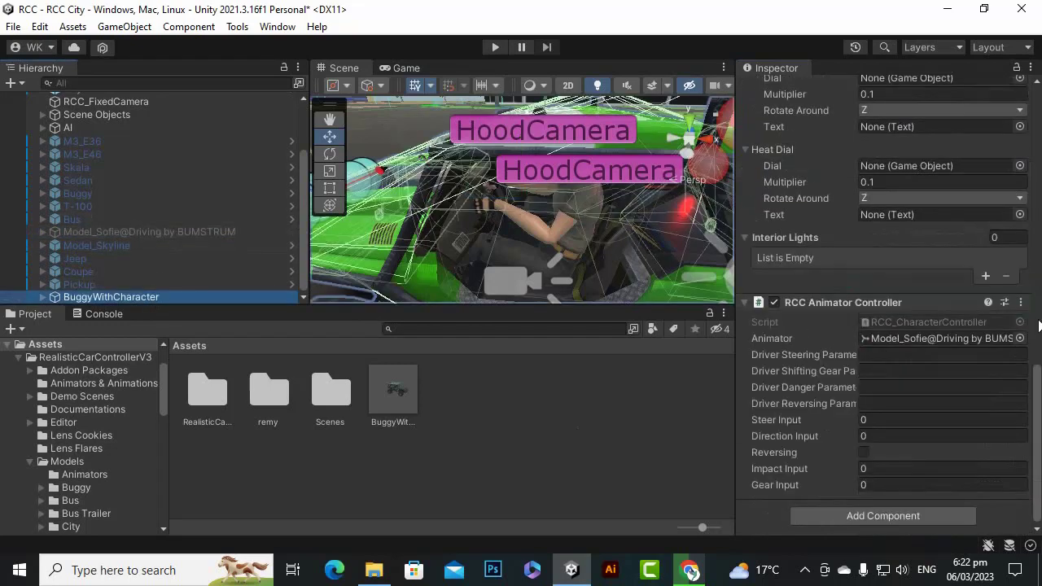
left_click(1021, 302)
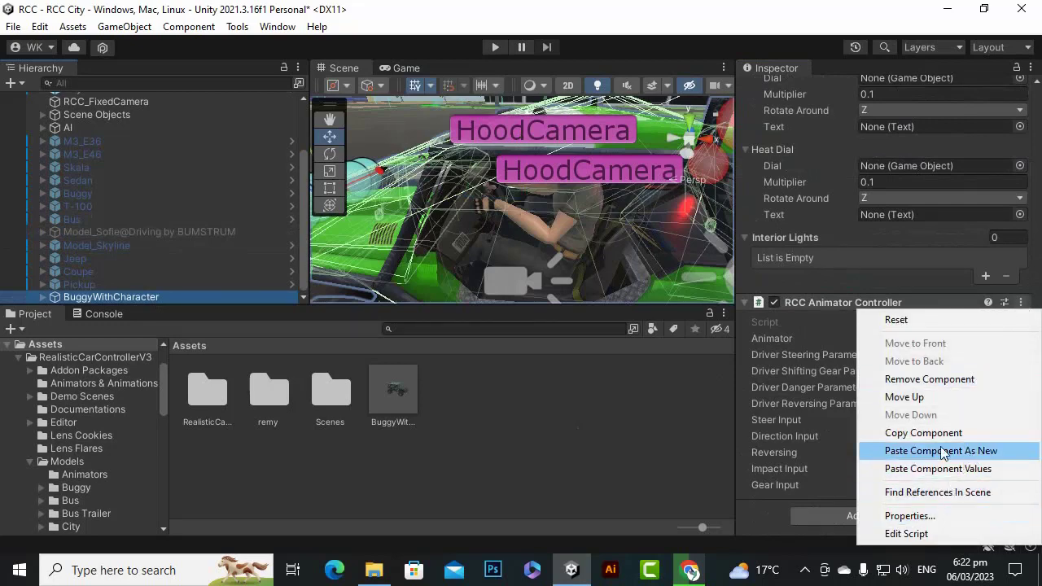
left_click(949, 470)
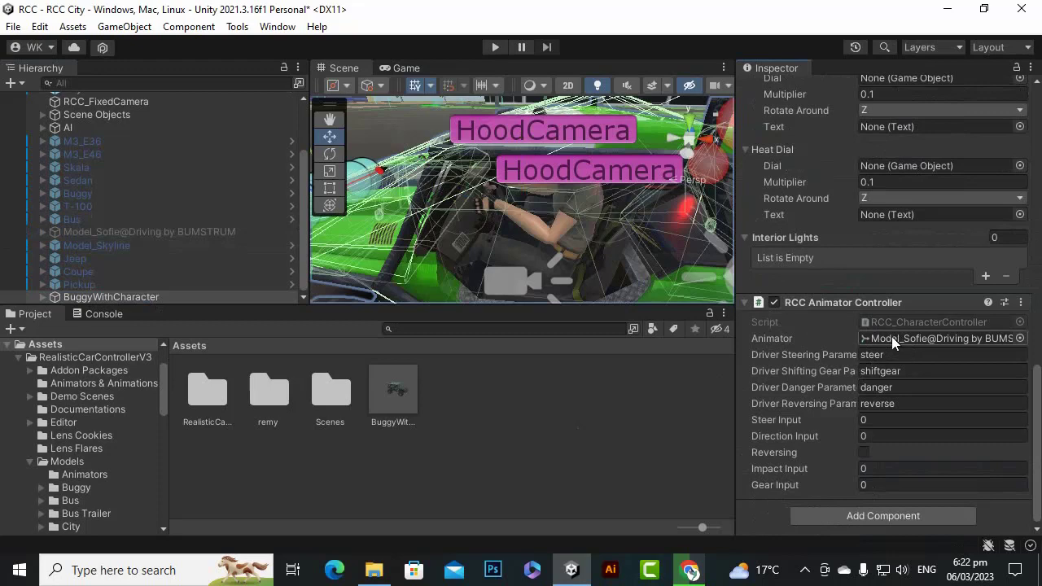
Replace the pasted Animator reference on BuggyWithCharacter with its own driver, Model_Sofie@Driving by BUMSTRUM (1).
left_click(46, 297)
left_click(42, 297)
scroll(175, 206, "down", 15)
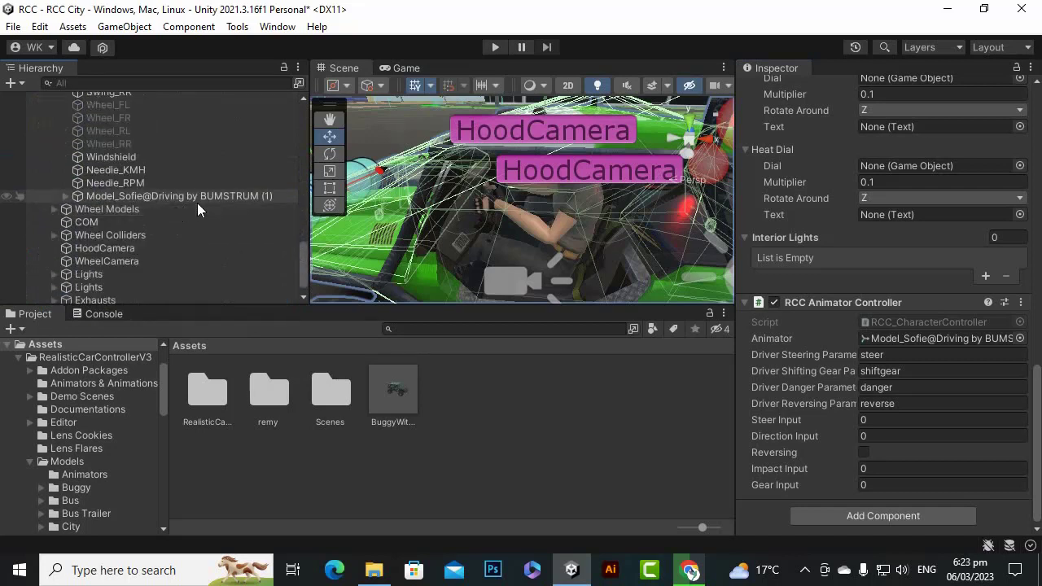
left_click_drag(192, 195, 942, 336)
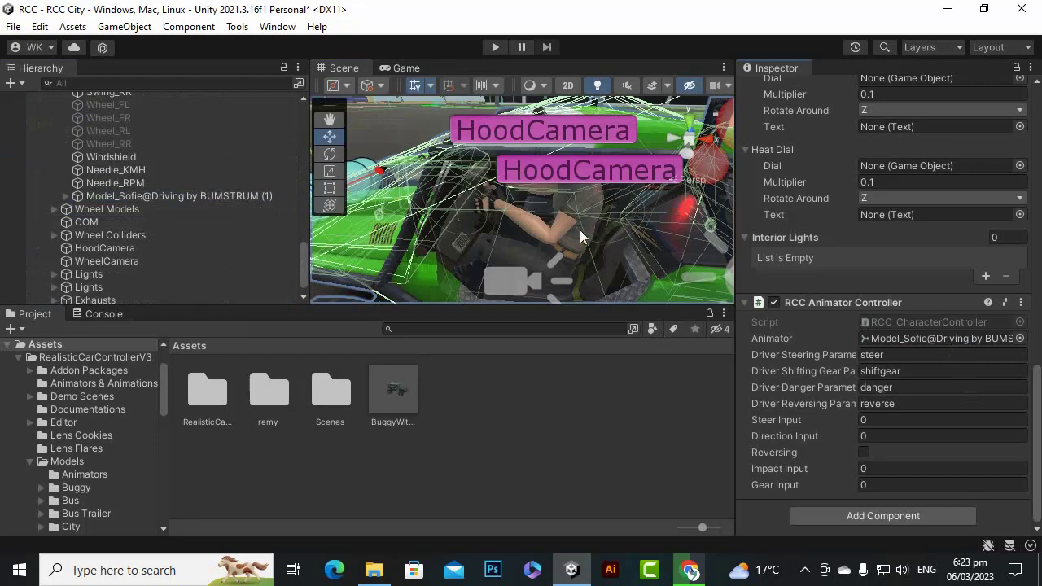
Set the Game view to Play Maximized and play-test the buggy, driving forward and steering right.
left_click(494, 47)
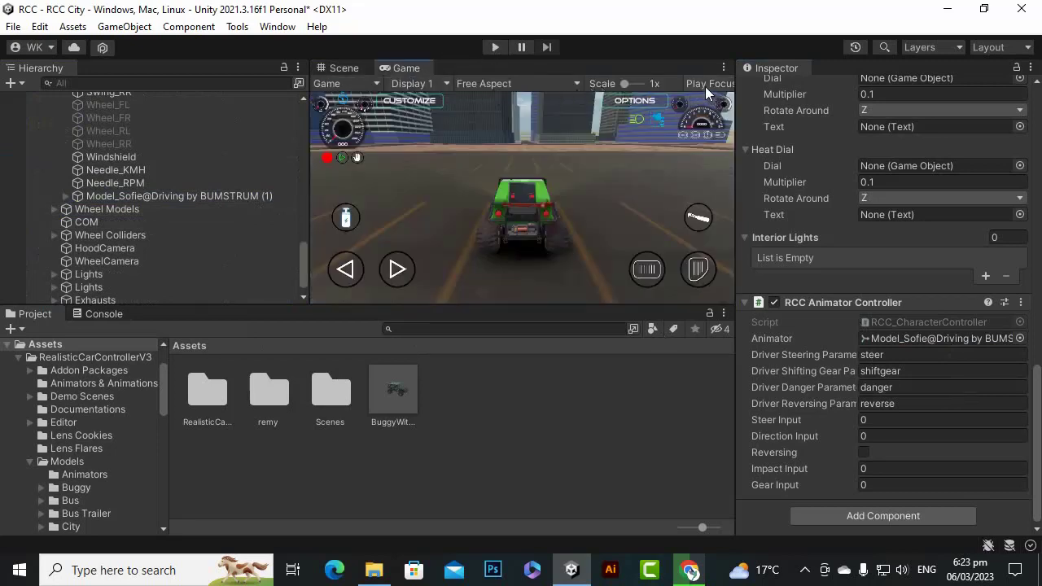
left_click(706, 87)
left_click(740, 116)
left_click(496, 47)
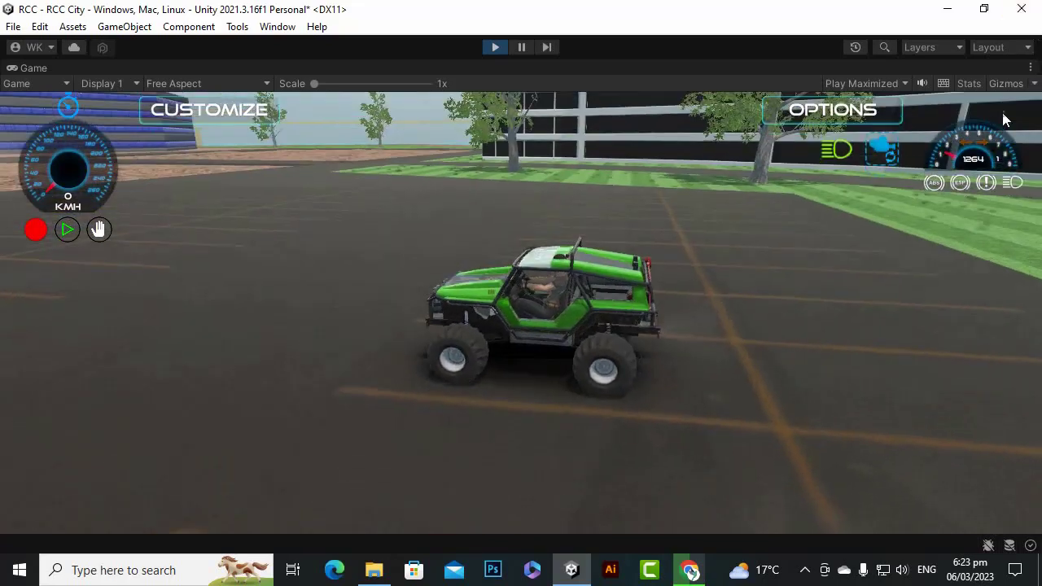
key("w")
key("d")
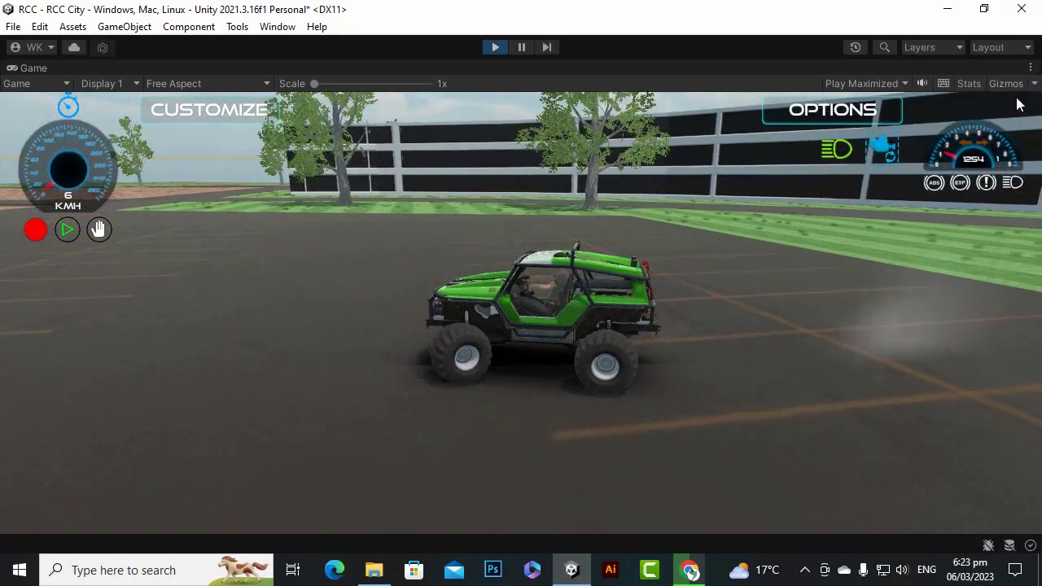
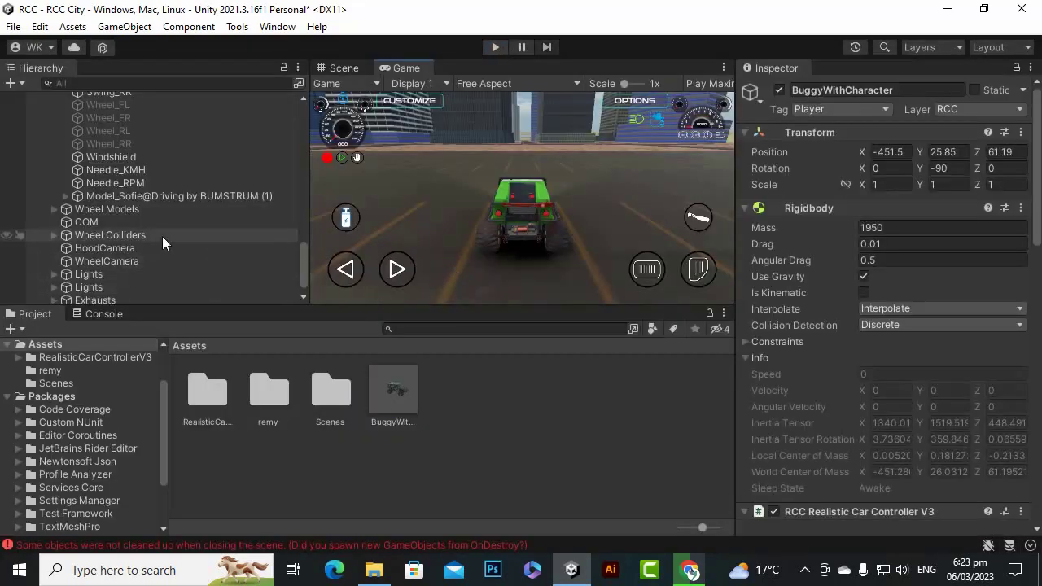
Examine the buggy's own HoodCamera, checking its Rigidbody and the connected body and limits of its Configurable Joint.
left_click(156, 195)
scroll(171, 287, "down", 1)
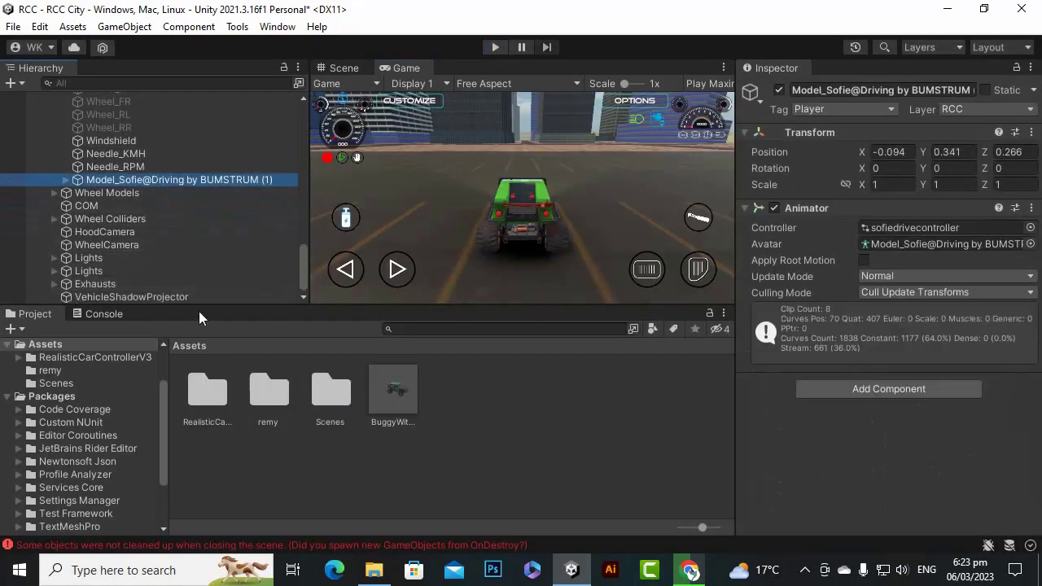
scroll(218, 294, "up", 15)
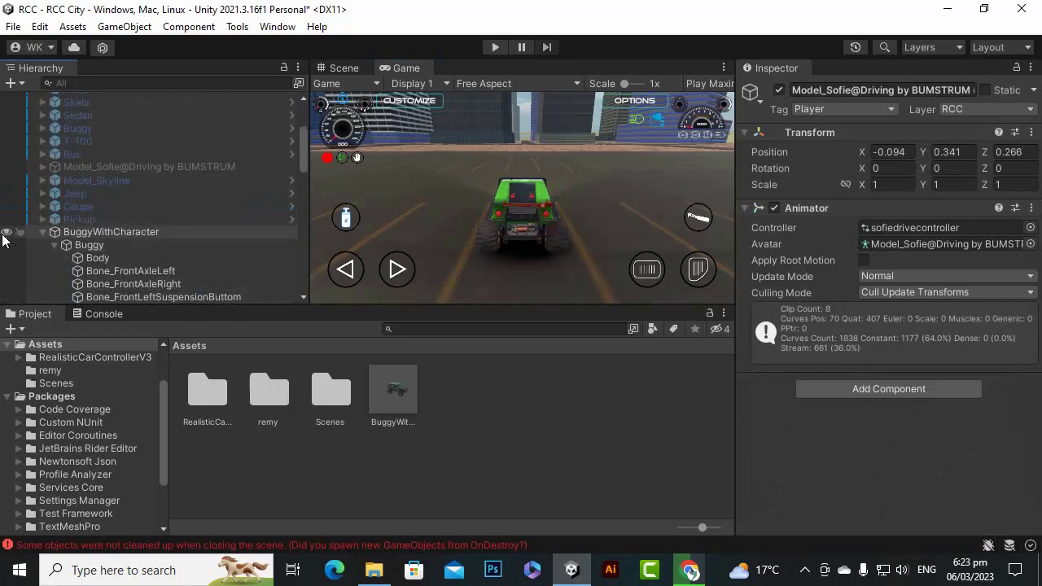
scroll(170, 222, "down", 15)
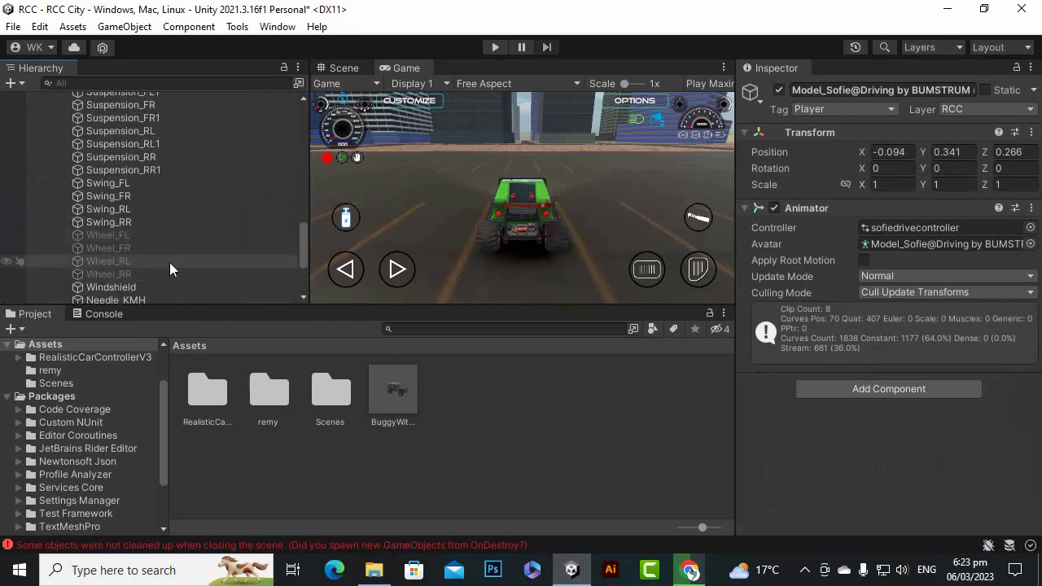
scroll(171, 259, "down", 4)
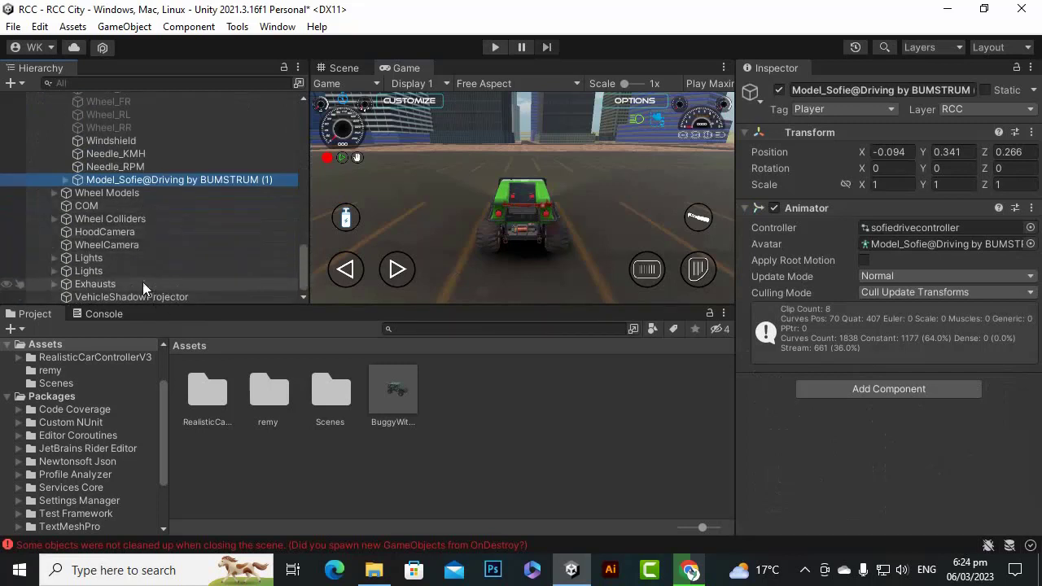
left_click(114, 231)
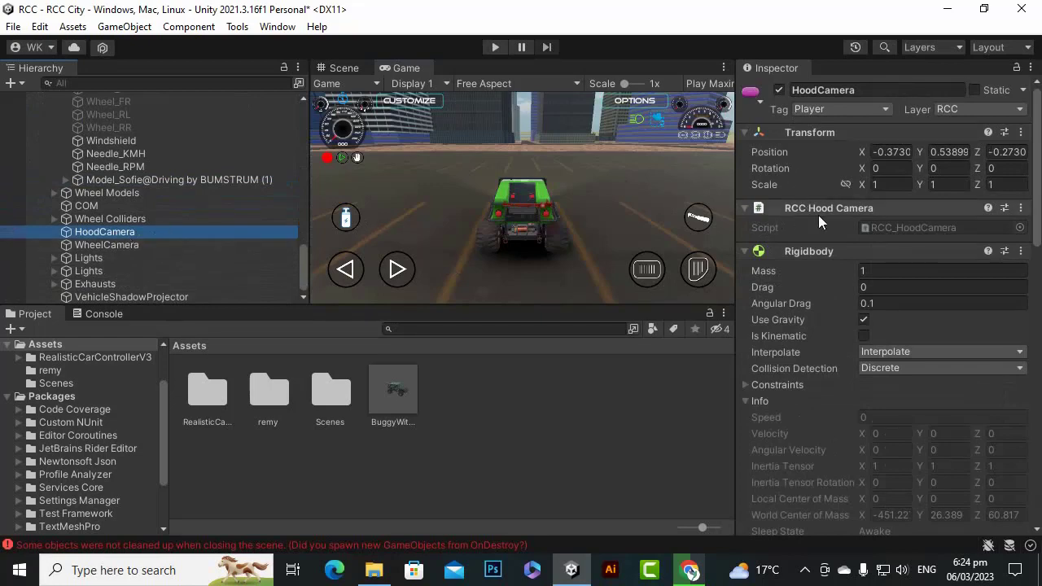
scroll(821, 215, "down", 3)
scroll(817, 211, "down", 5)
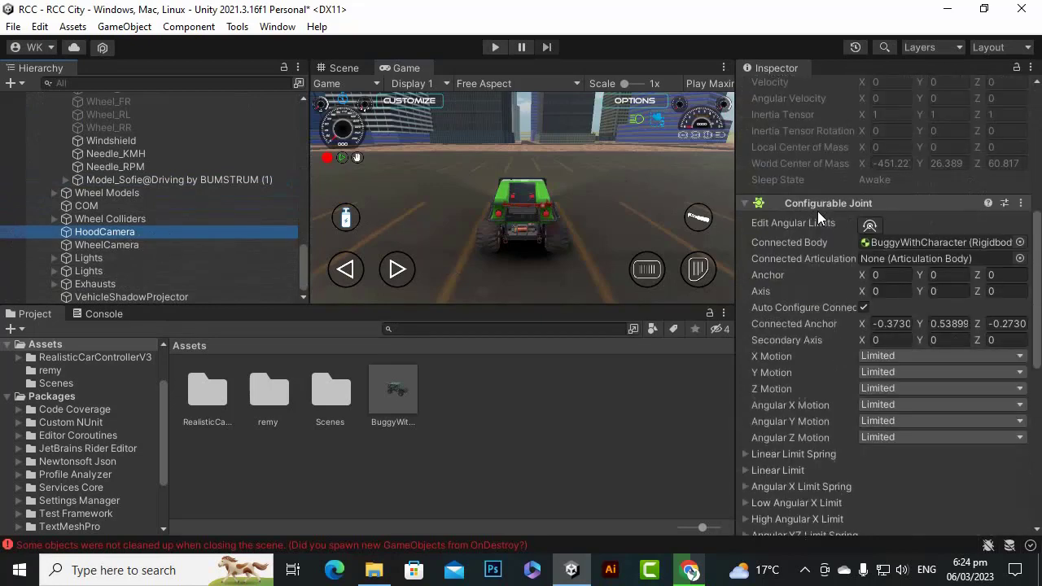
scroll(817, 211, "down", 4)
scroll(816, 211, "up", 3)
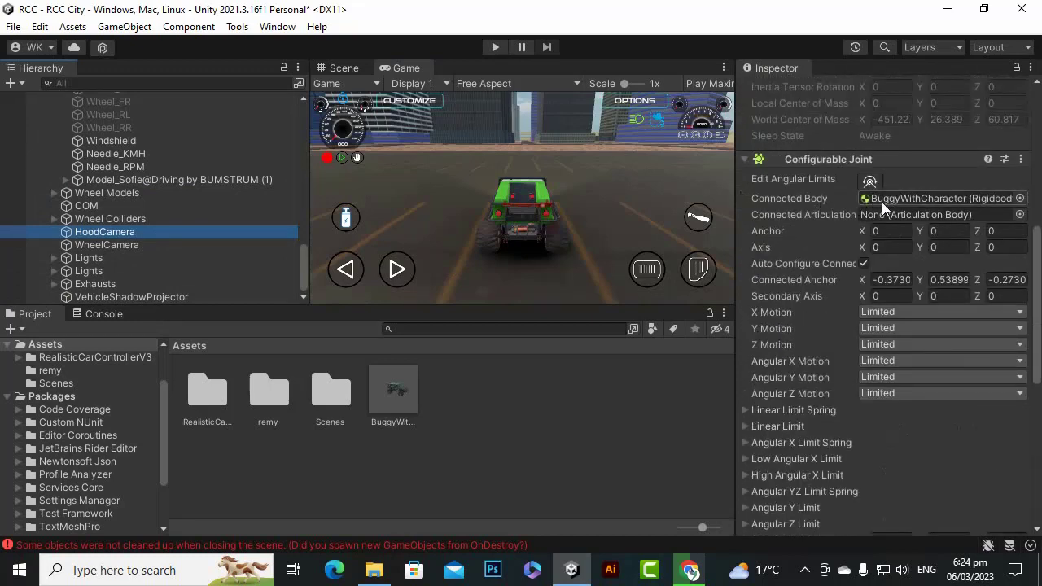
scroll(890, 225, "down", 4)
scroll(889, 225, "down", 5)
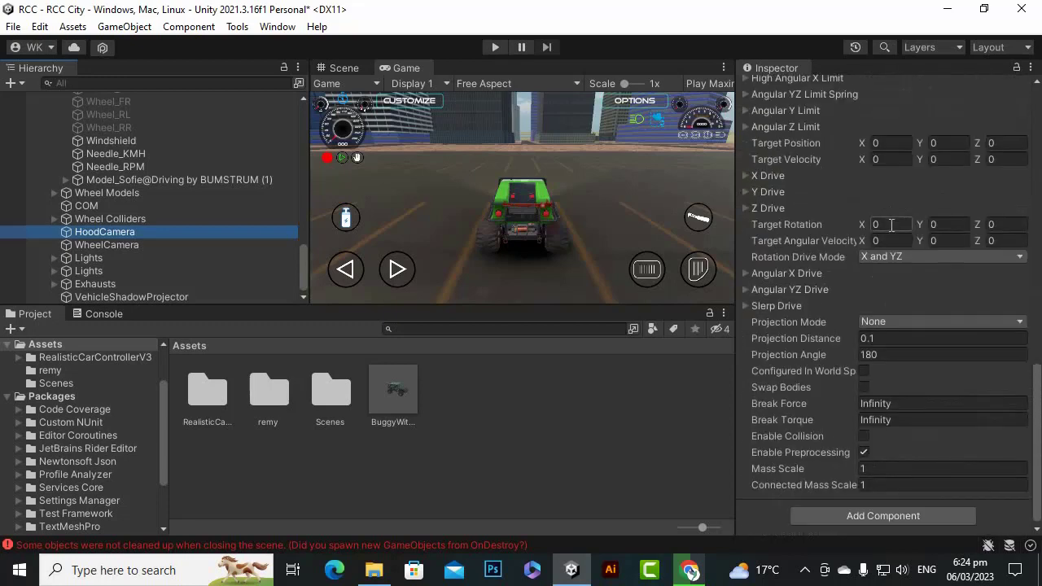
scroll(889, 225, "up", 4)
Set the Connected Body of the Configurable Joint on the driver's nested HoodCamera to BuggyWithCharacter.
left_click_drag(137, 230, 80, 176)
scroll(207, 183, "down", 3)
left_click(131, 145)
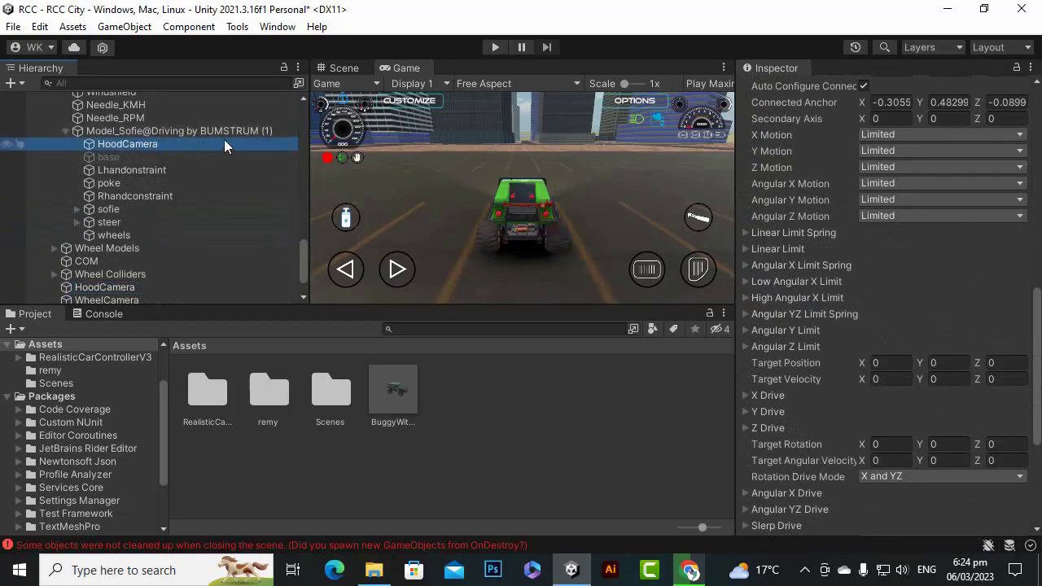
scroll(929, 211, "up", 5)
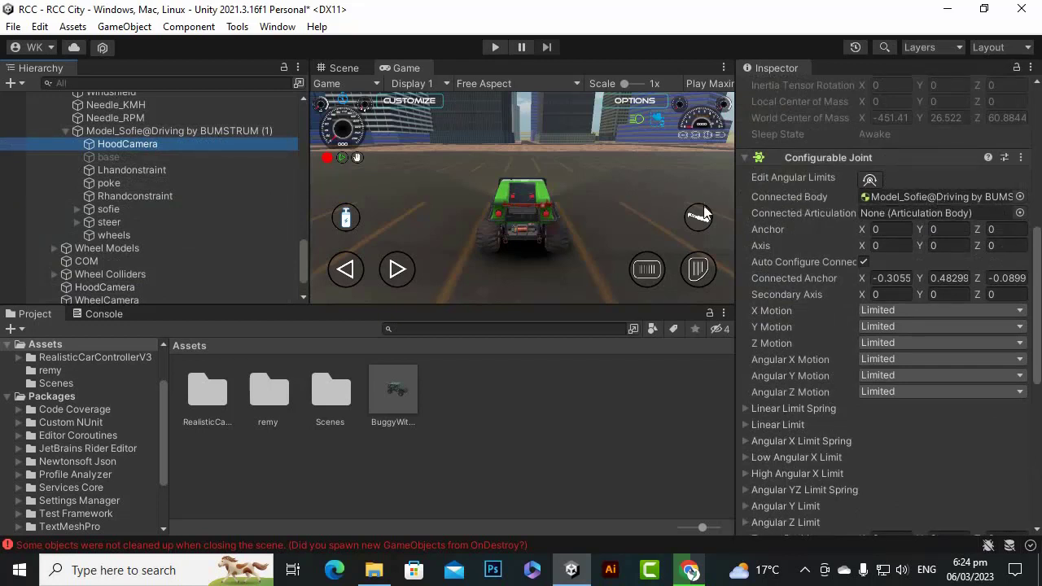
scroll(869, 213, "up", 2)
scroll(889, 247, "down", 1)
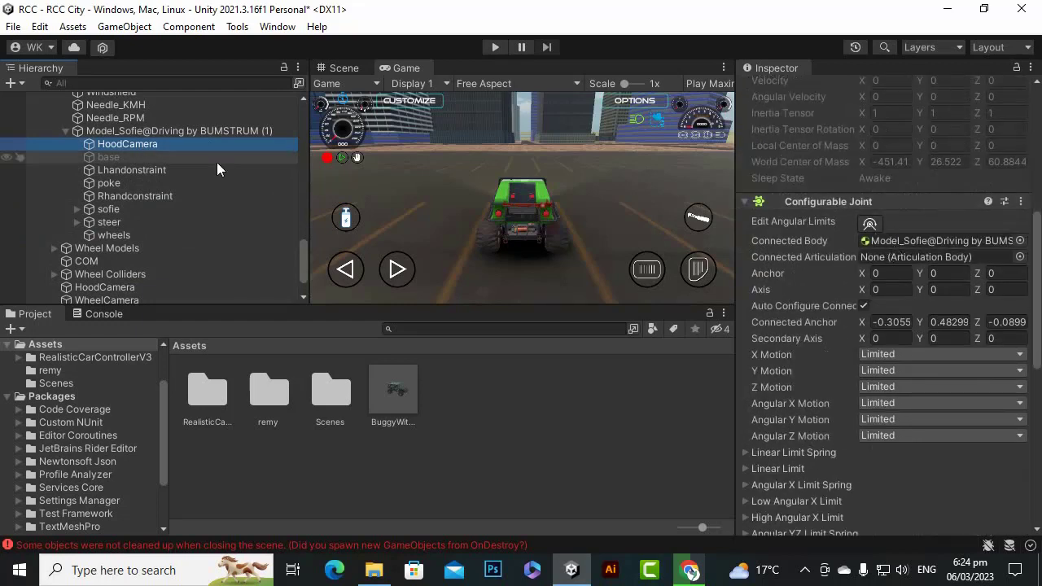
scroll(203, 159, "up", 4)
scroll(194, 175, "down", 3)
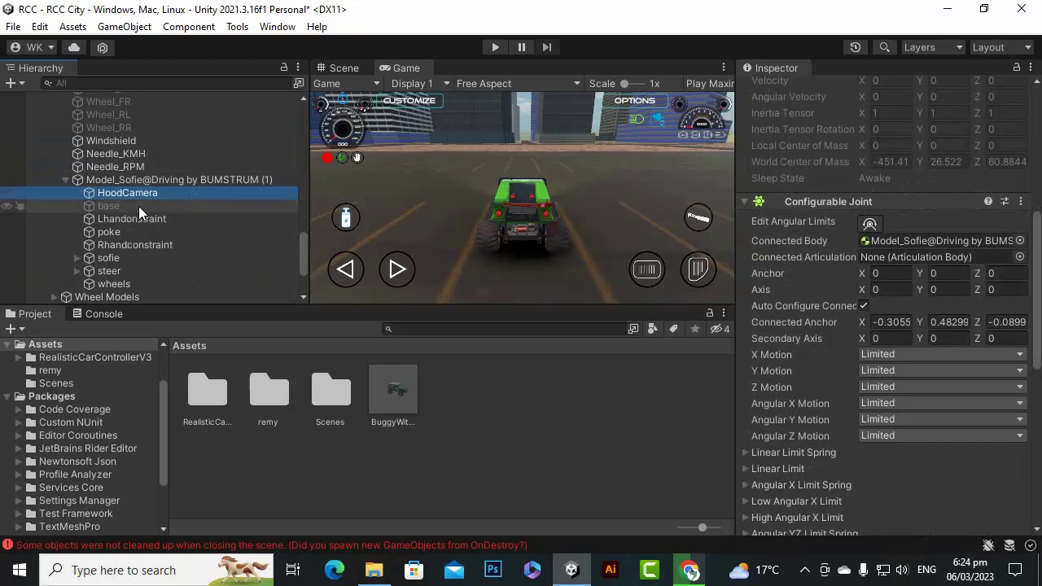
scroll(130, 202, "up", 8)
scroll(126, 198, "up", 15)
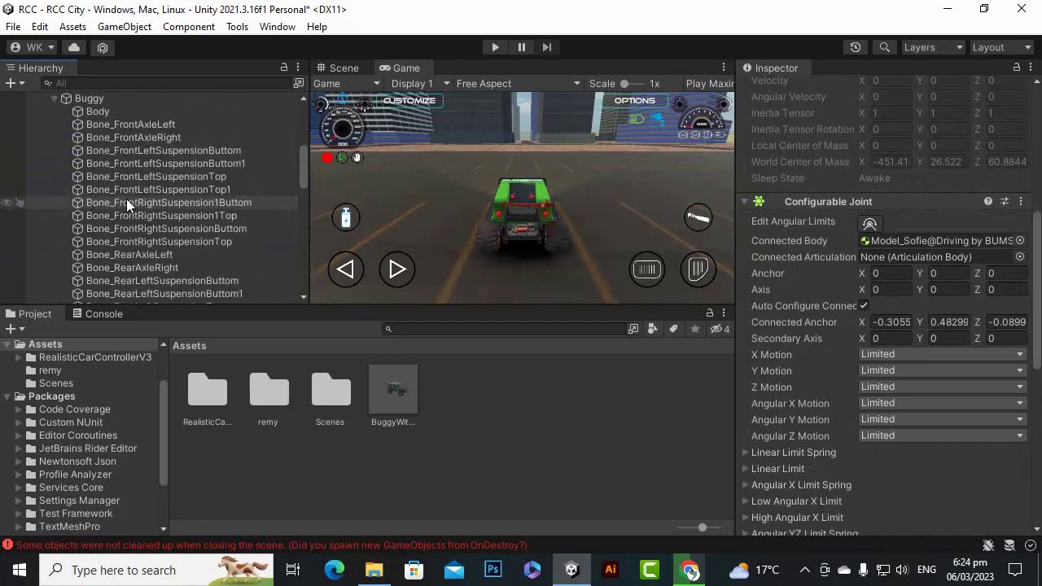
left_click_drag(135, 234, 917, 243)
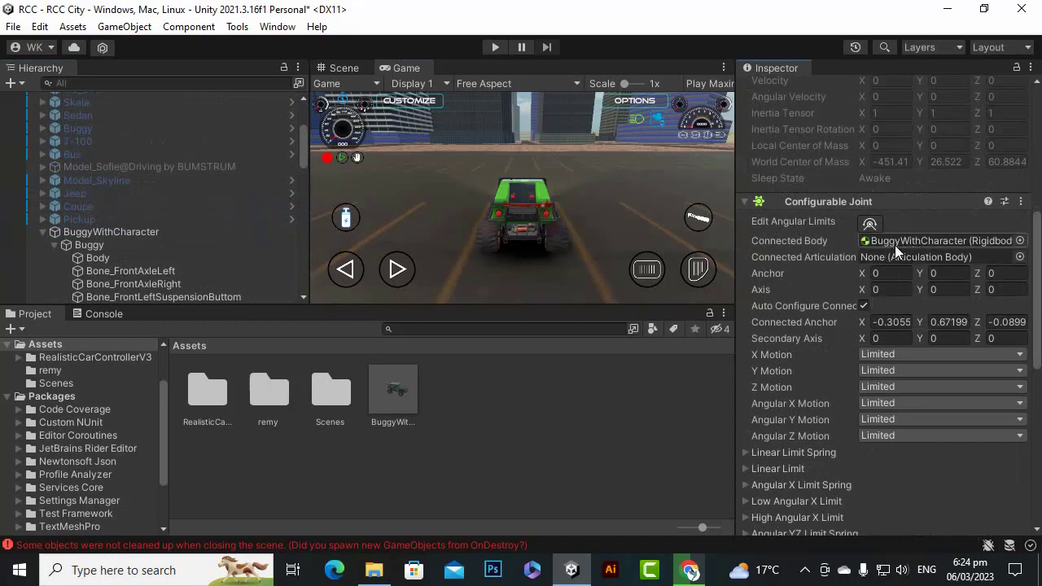
Deactivate the original HoodCamera directly under BuggyWithCharacter, leaving the driver's nested HoodCamera active.
scroll(193, 206, "down", 15)
scroll(191, 205, "down", 10)
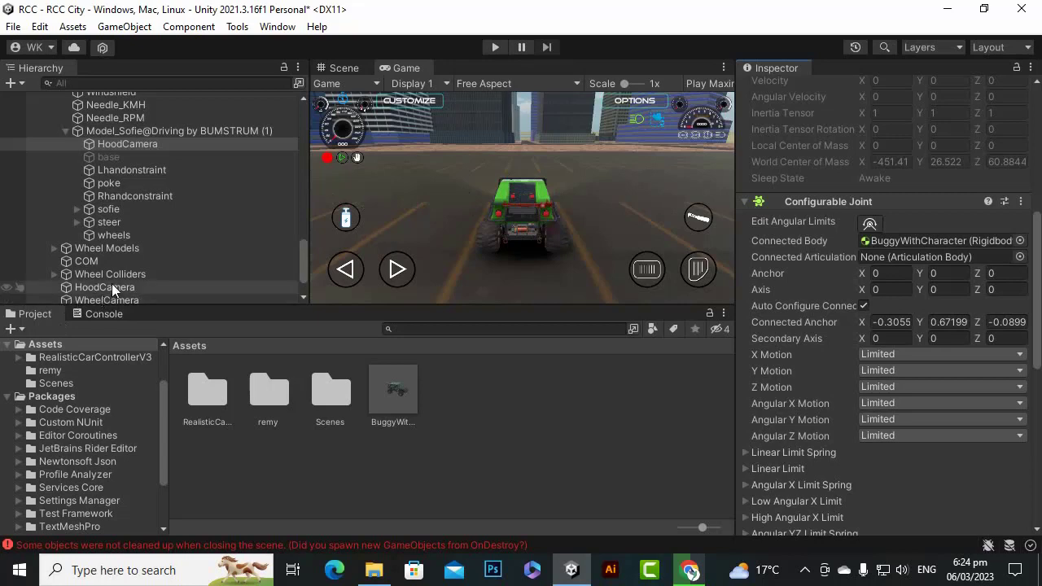
scroll(164, 244, "down", 2)
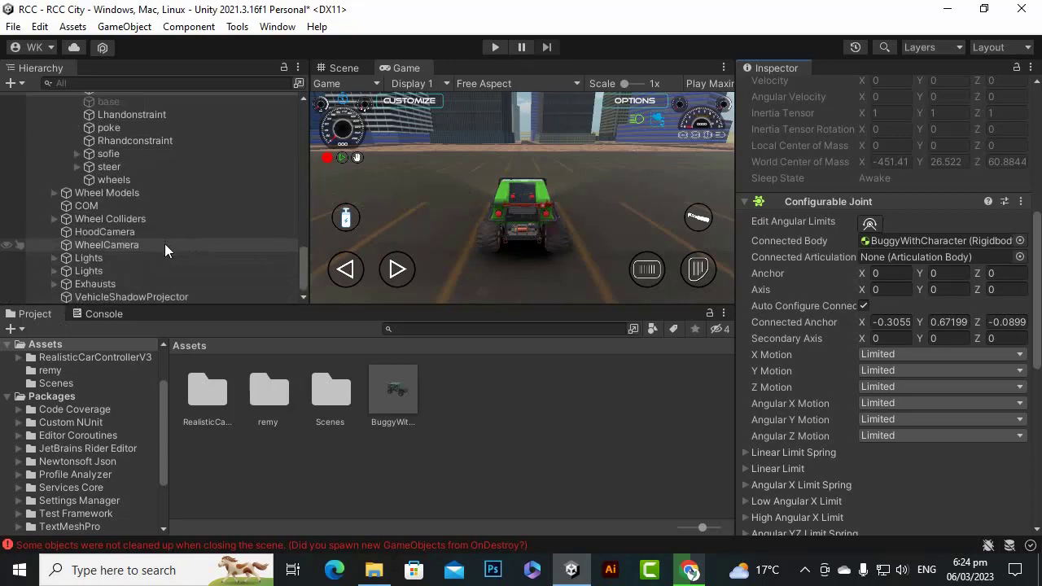
left_click(146, 234)
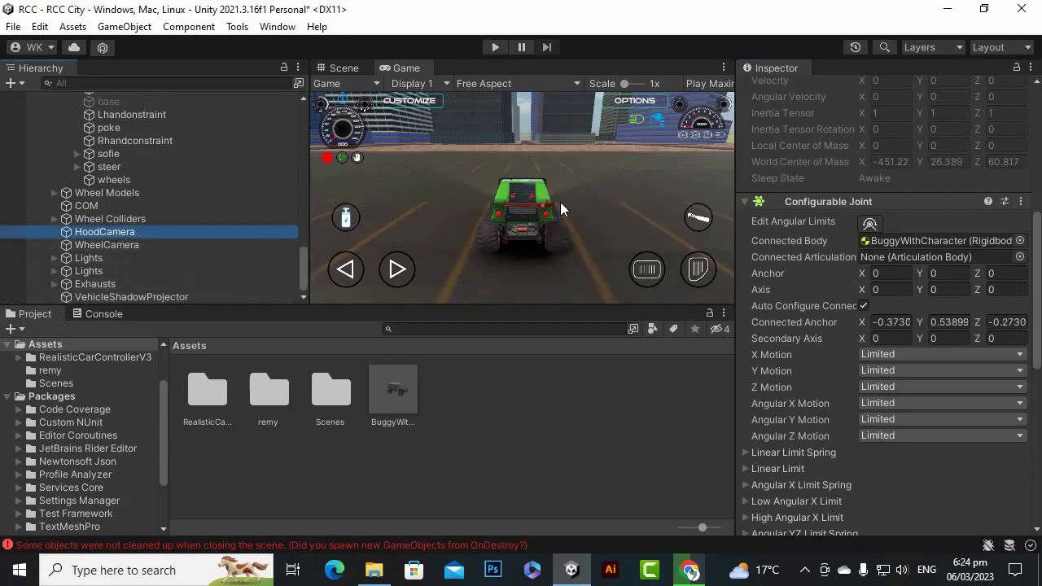
scroll(792, 172, "up", 3)
scroll(795, 172, "up", 5)
left_click(778, 90)
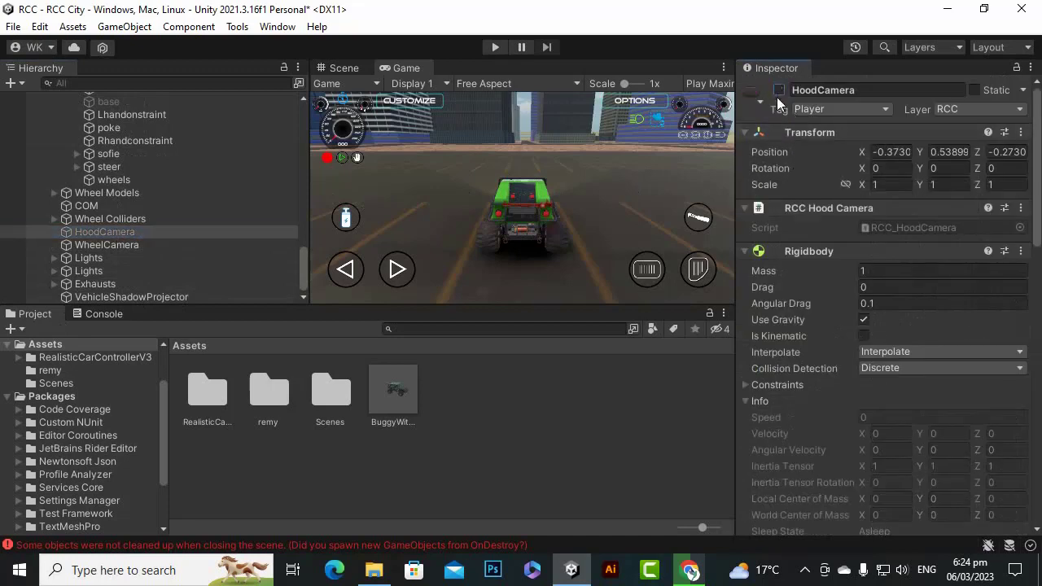
Play-test the buggy from the hood camera, driving forward, steering left and looking down at the driver's hands.
left_click(503, 48)
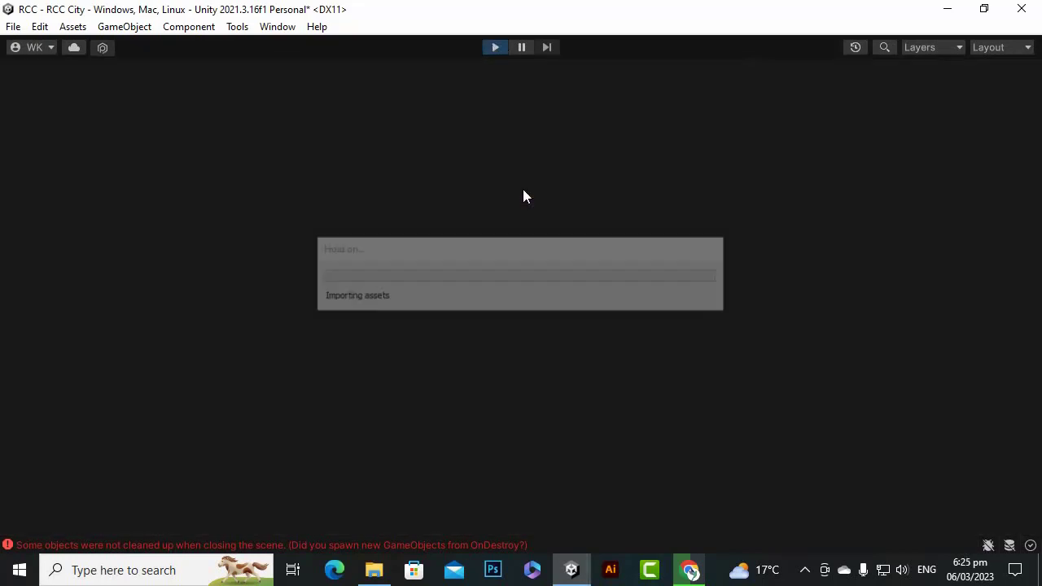
key("w")
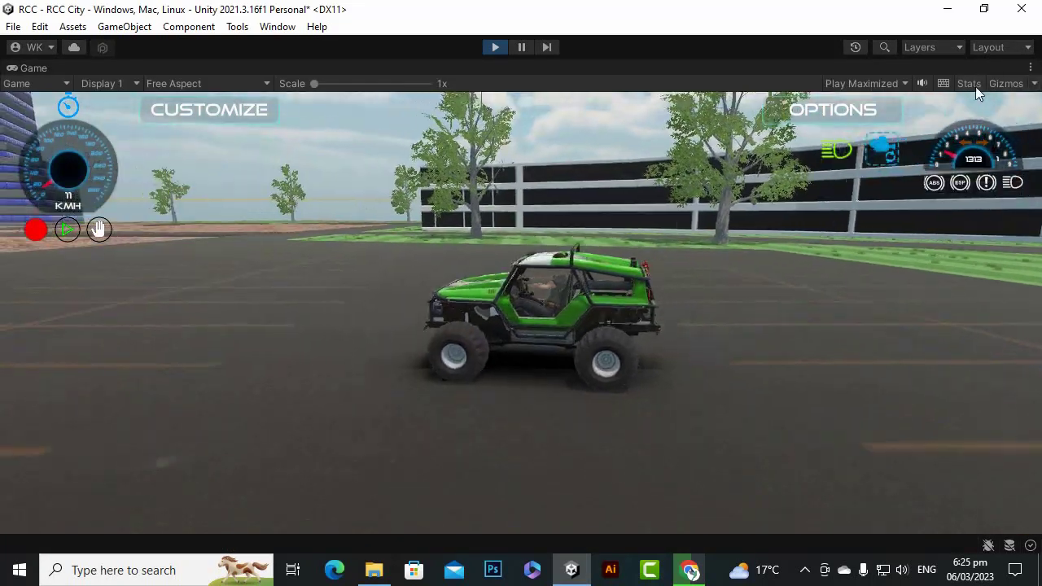
key("c")
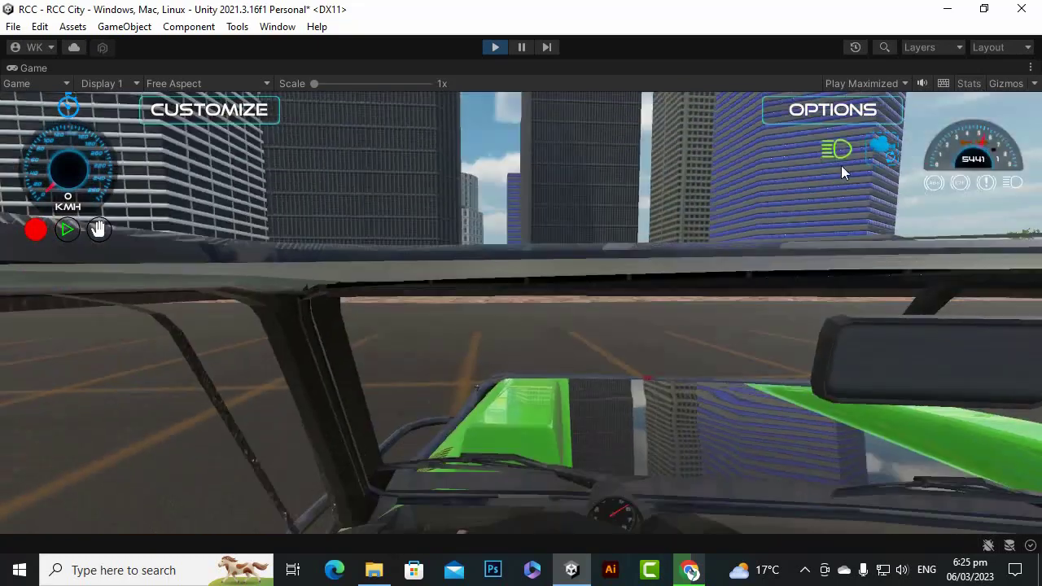
key("w")
left_click_drag(847, 270, 729, 456)
key("w")
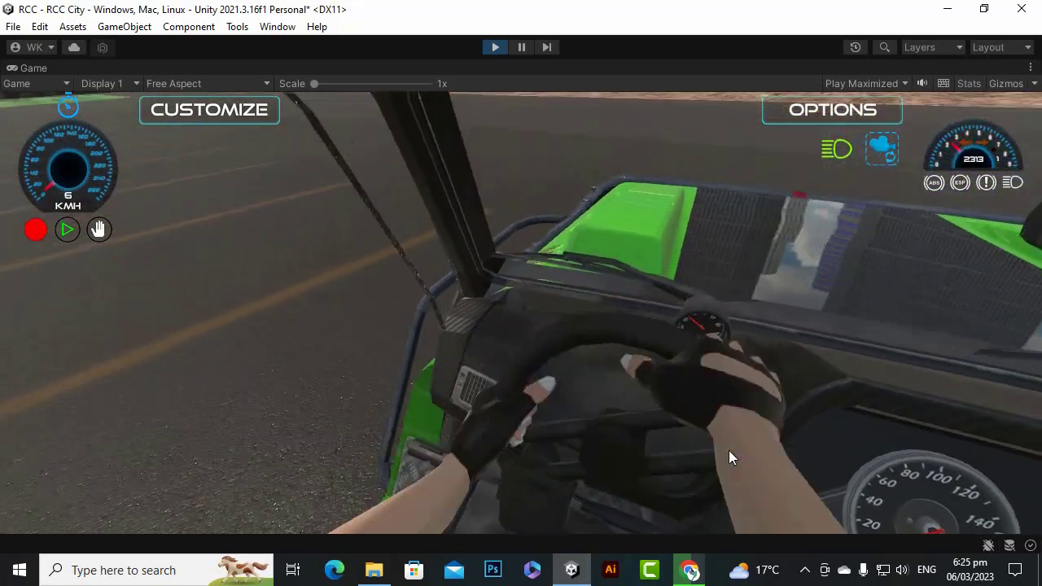
key("a")
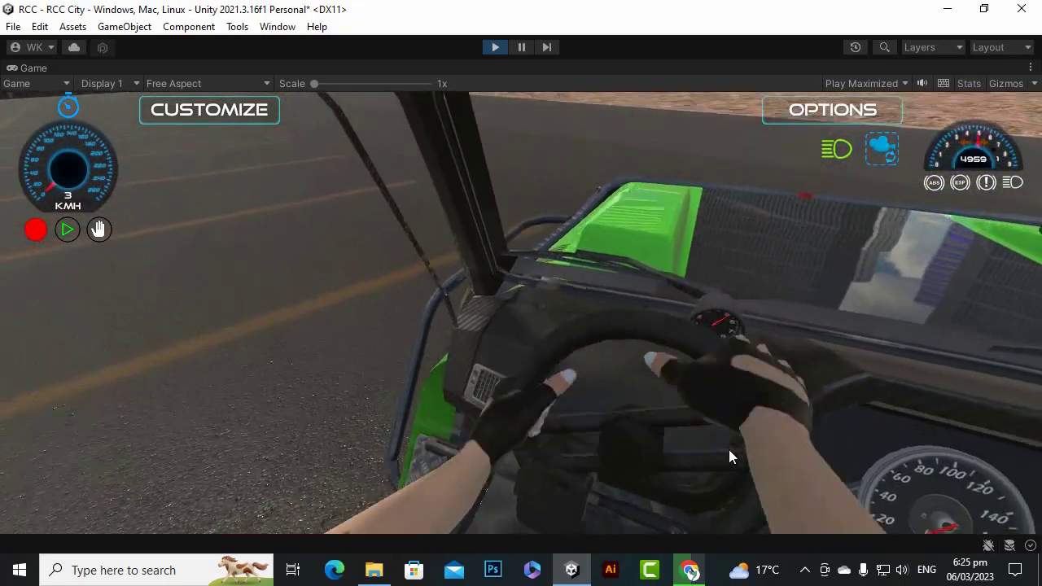
left_click_drag(727, 448, 717, 412)
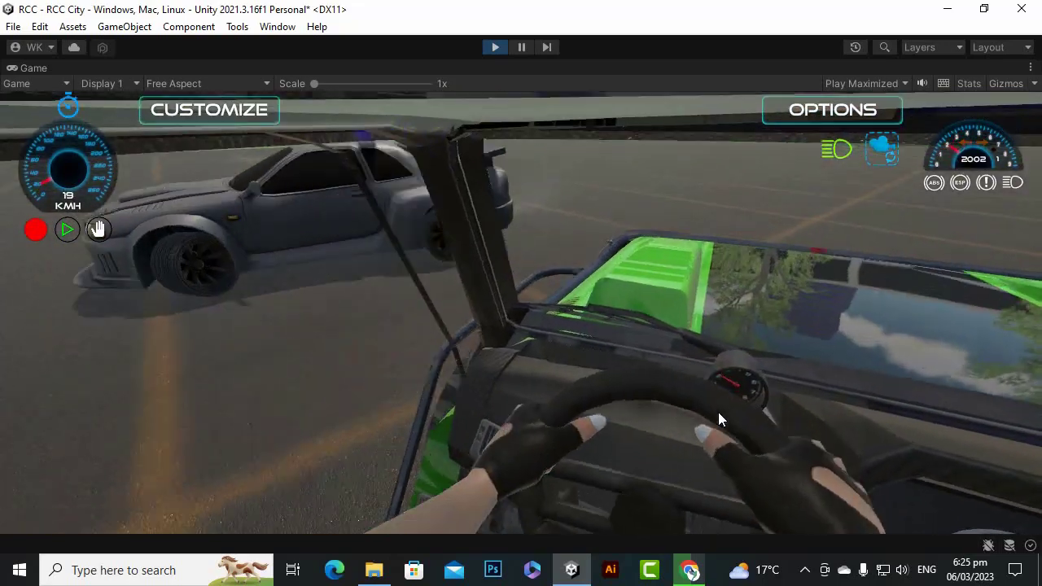
Cycle through the external cameras while steering right and braking to check the driver from outside, ending in the chase view.
key("c")
key("c")
key("c")
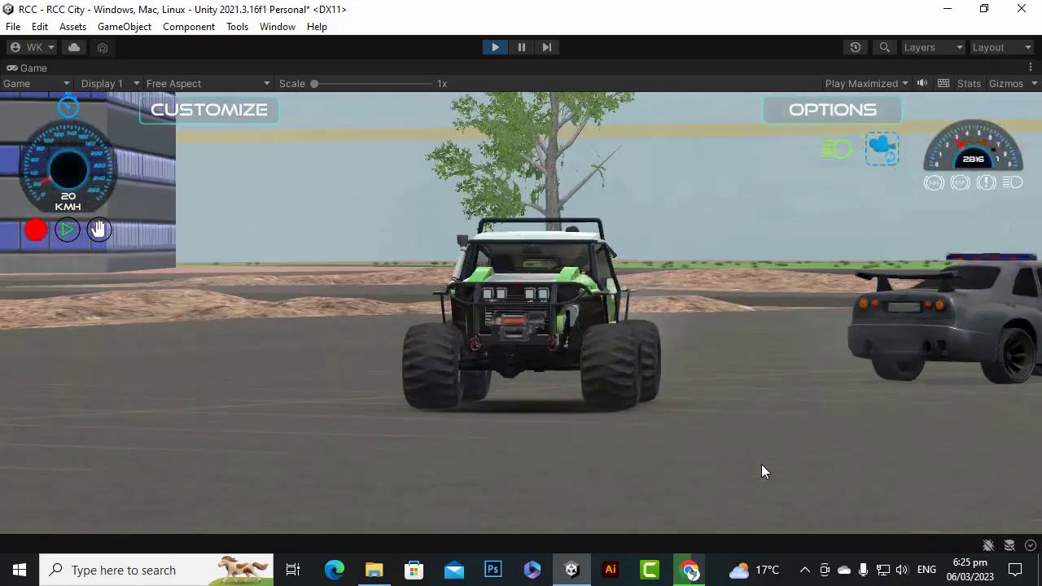
key("d")
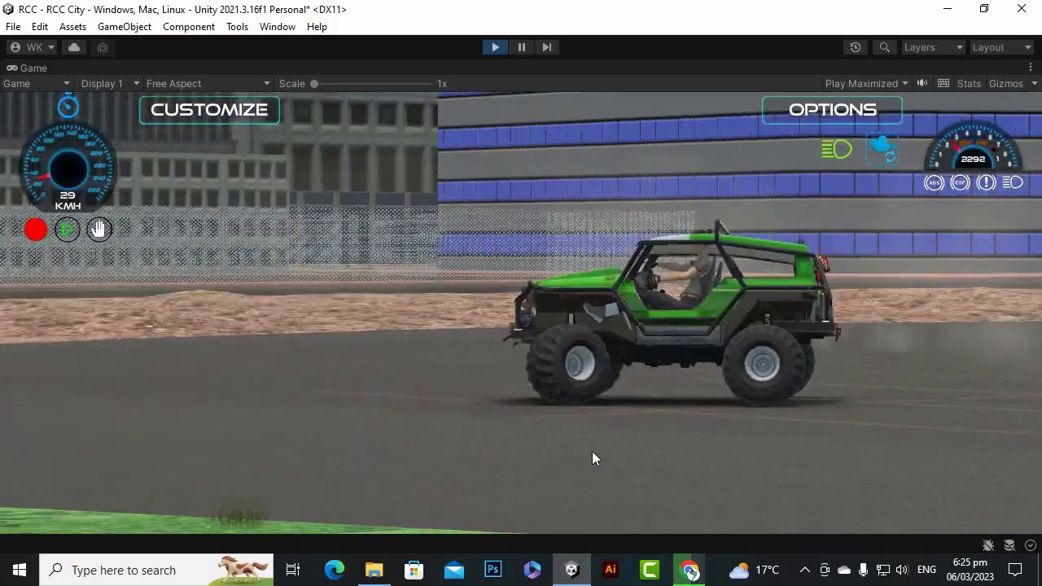
key("s")
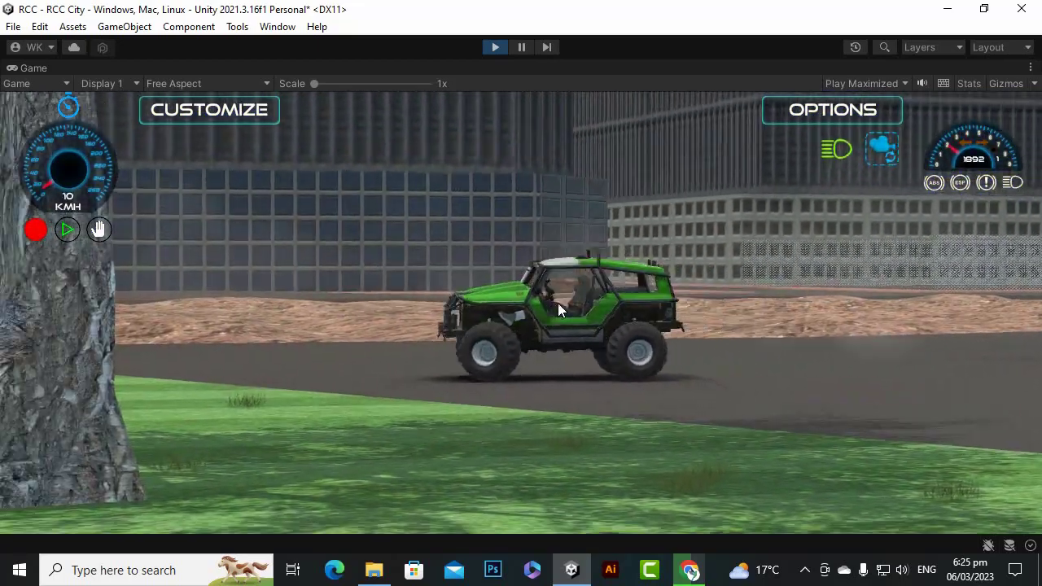
key("s")
key("c")
key("c")
key("c")
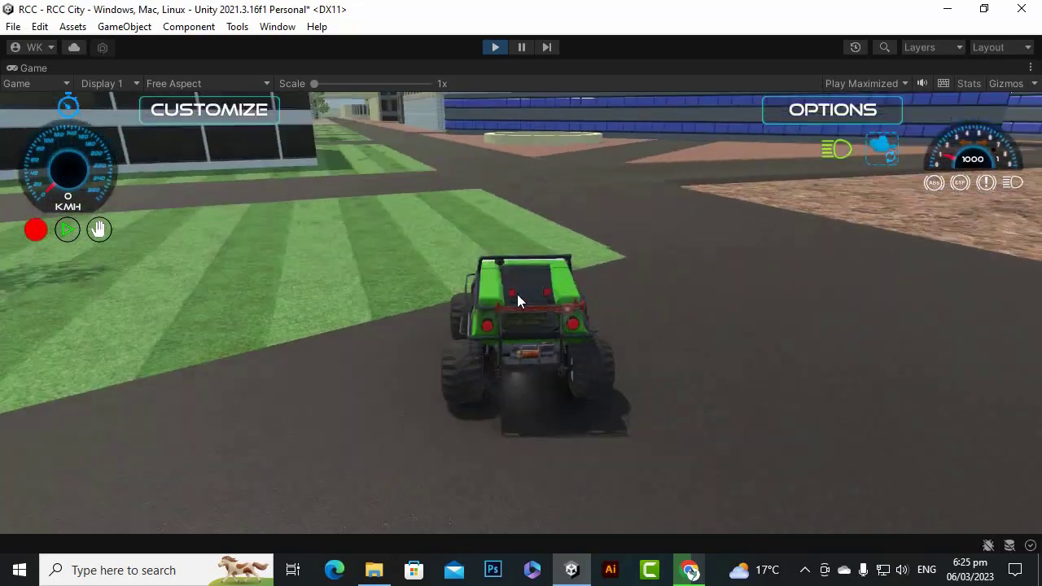
Drive forward in the hood camera again, look down at the steering wheel, switch to the wheel camera and stop the play test.
key("Up")
key("c")
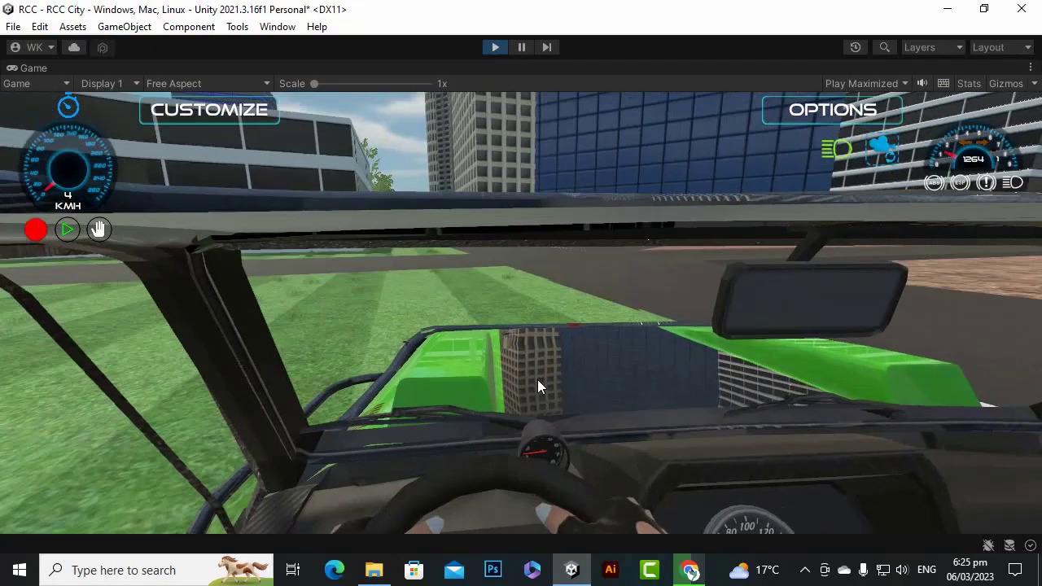
left_click_drag(537, 385, 667, 540)
key("c")
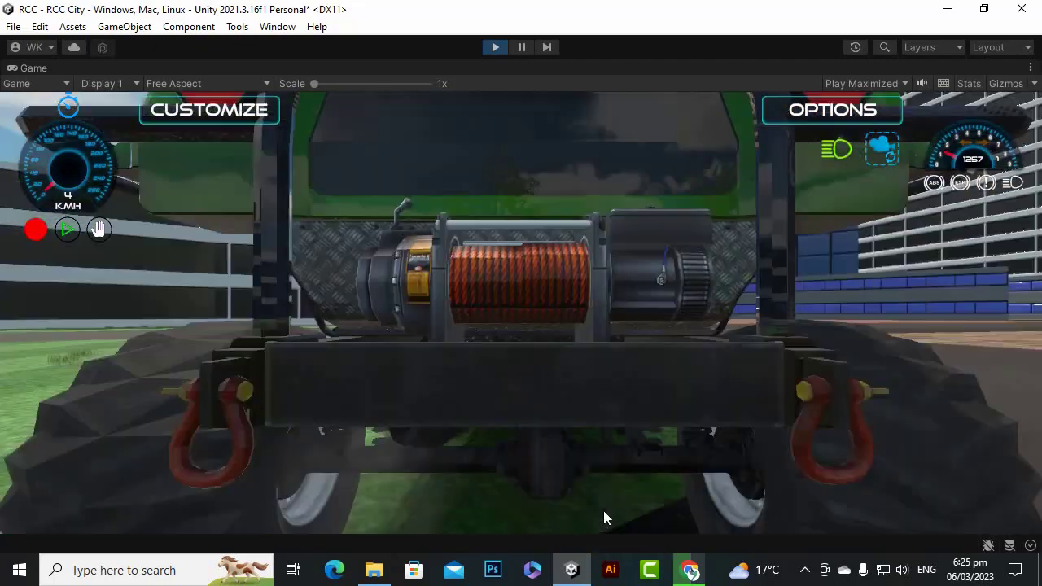
left_click(495, 48)
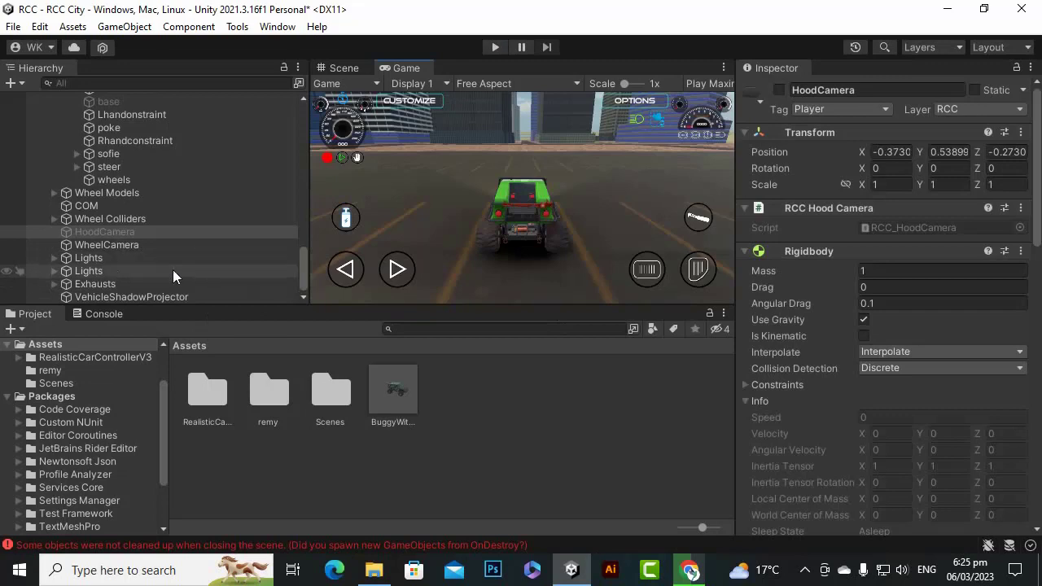
Lower the HoodCamera nested under the Sofie driver model and shift it slightly, to about X -0.212, Y 0.718, Z -0.311.
left_click(93, 296)
scroll(163, 257, "up", 6)
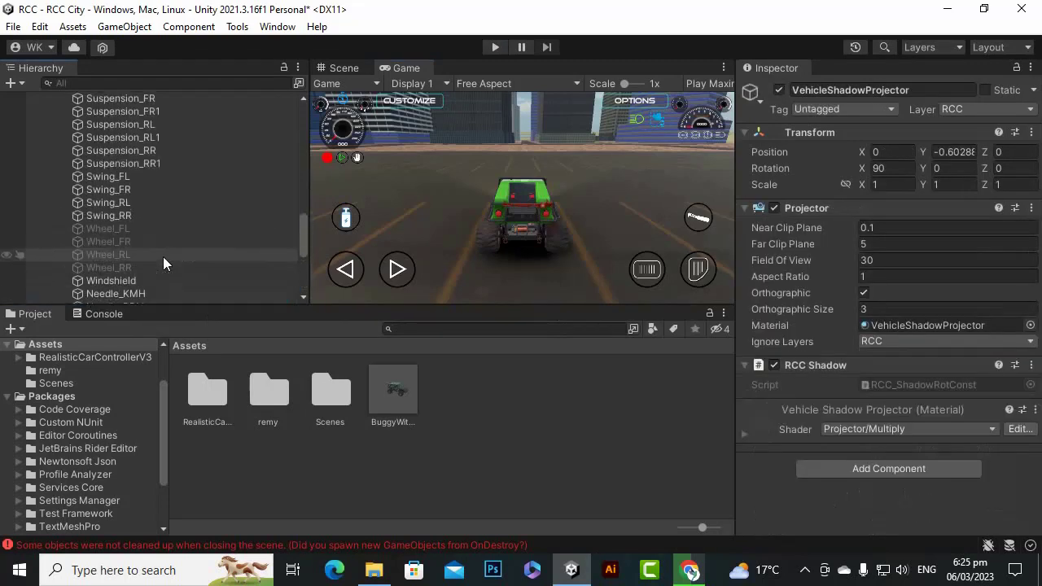
scroll(163, 260, "down", 3)
left_click(196, 176)
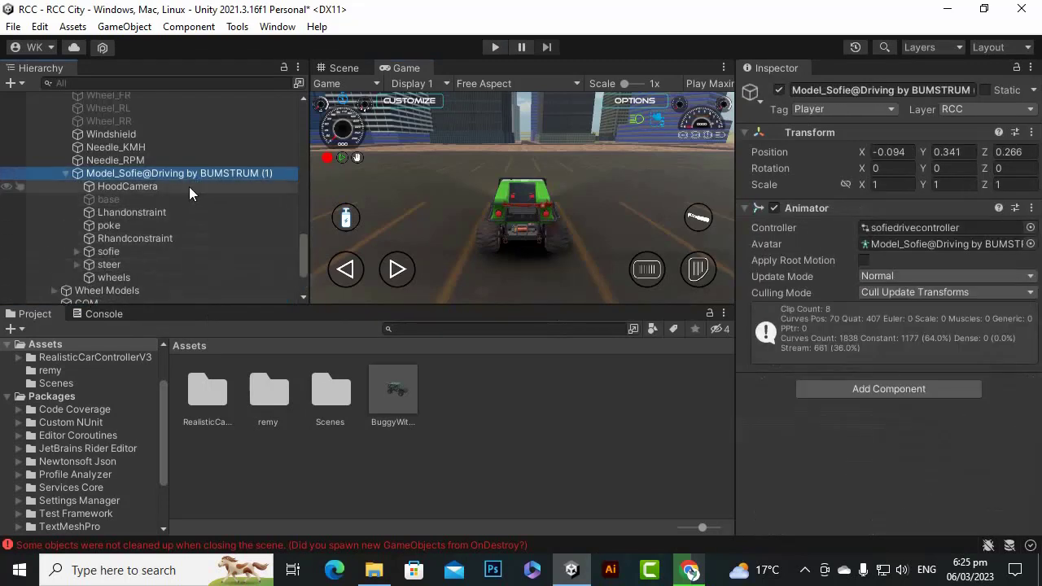
left_click(158, 187)
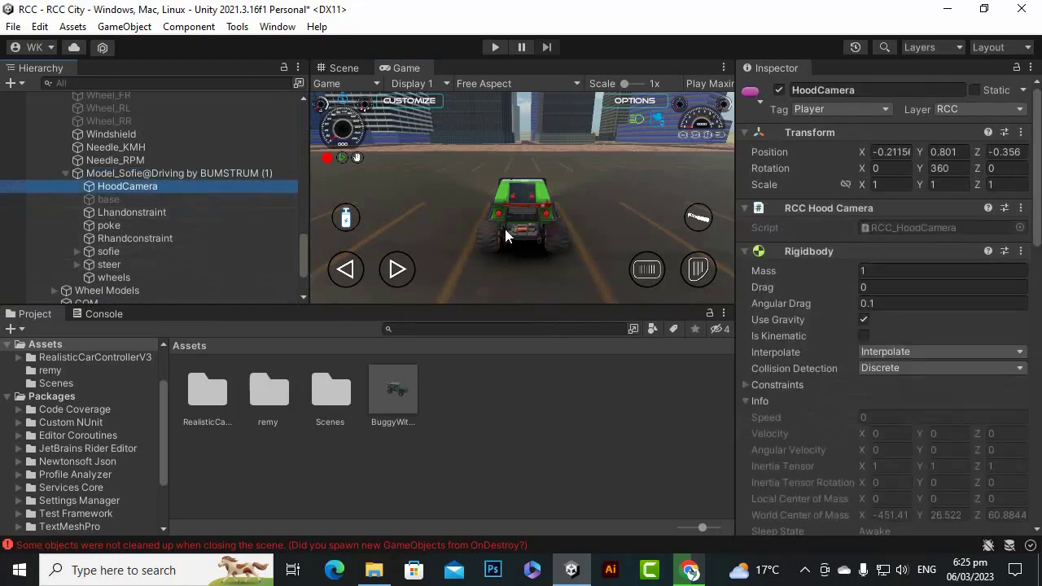
left_click(342, 68)
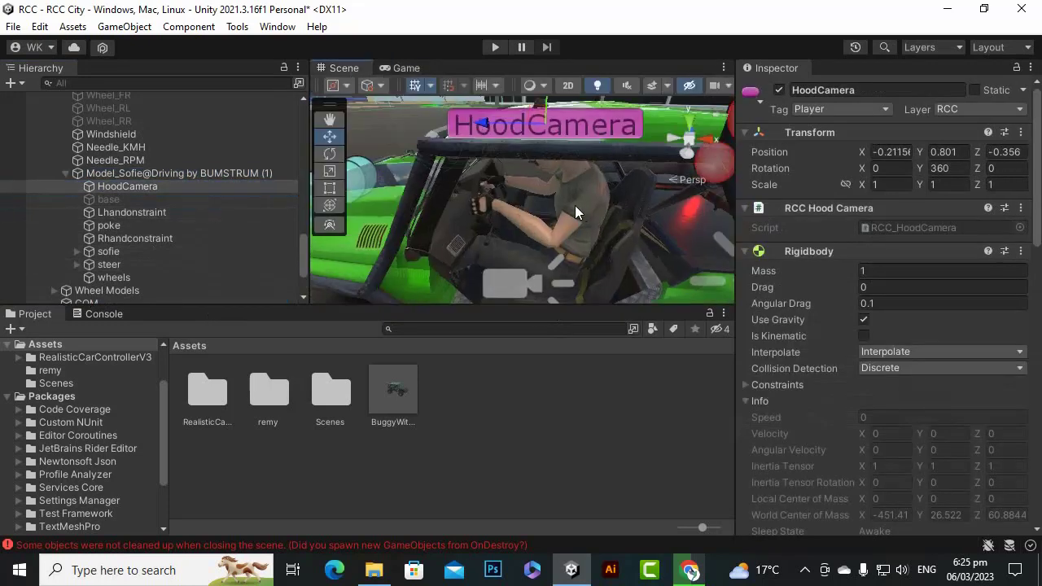
left_click_drag(574, 211, 623, 227, "alt")
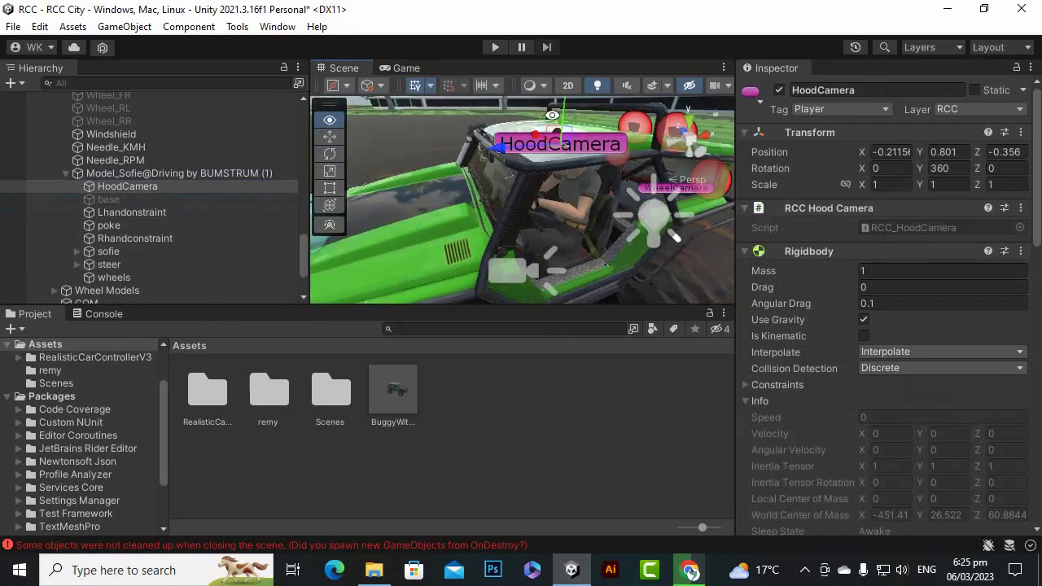
mouse_move(566, 168)
left_mouse_down("alt")
mouse_move(579, 181)
mouse_move(566, 155)
left_mouse_up("alt")
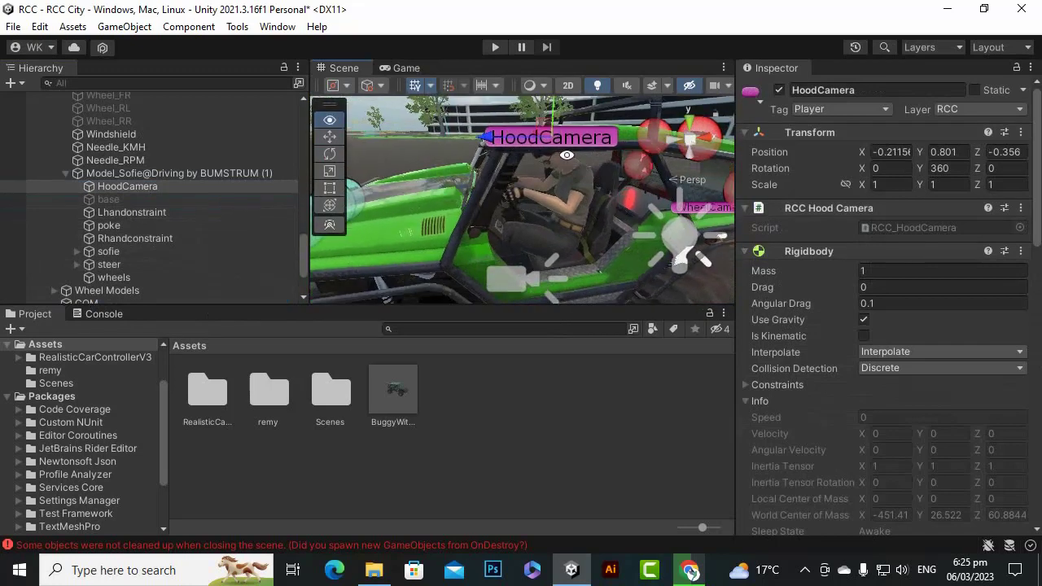
left_click_drag(553, 109, 544, 196)
left_click_drag(546, 106, 545, 120)
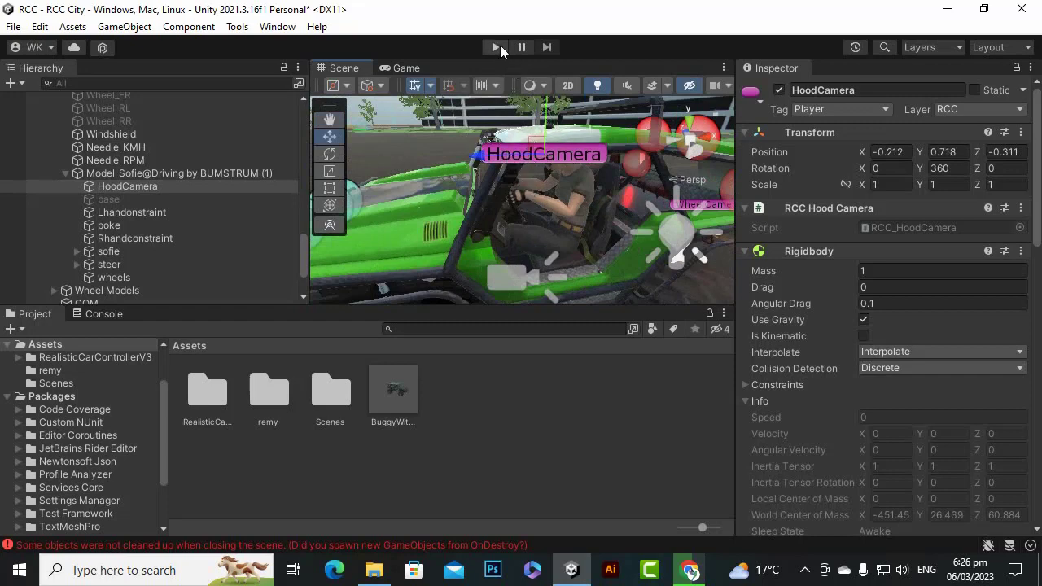
Play-test the buggy from the repositioned hood camera, driving forward while steering right and left to check the driver's hands.
left_click(496, 47)
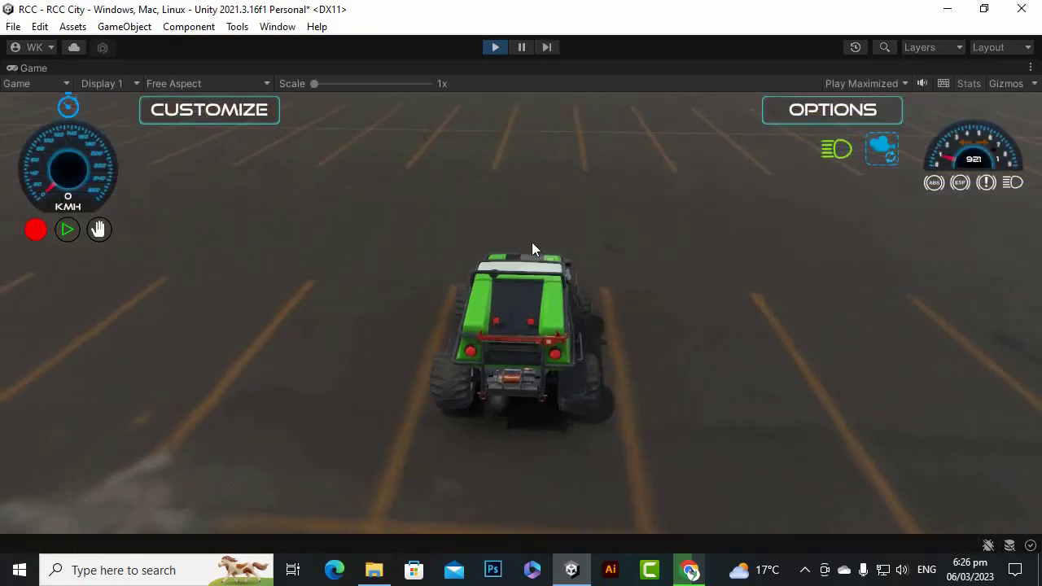
key("c")
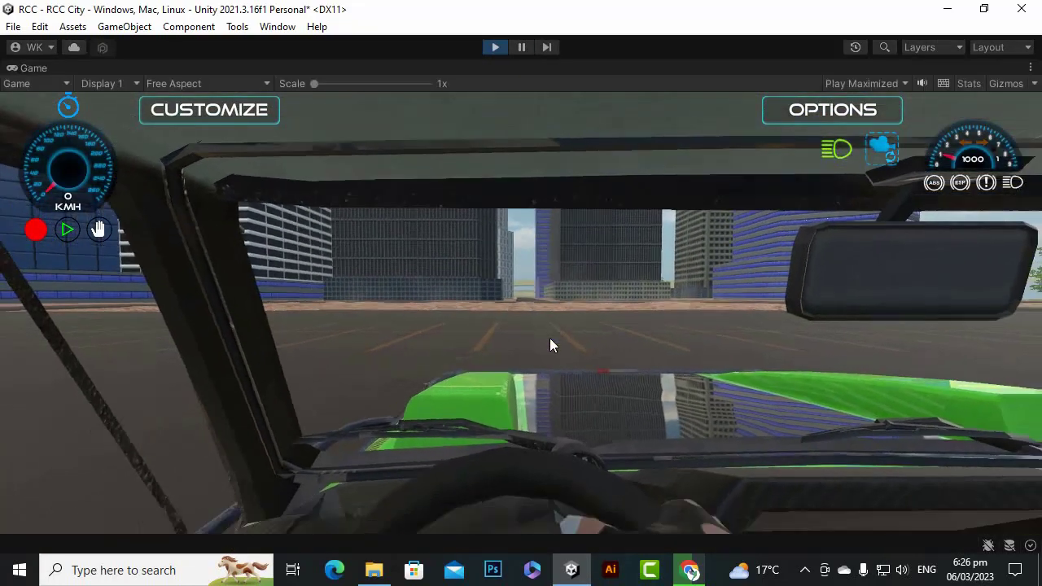
key("w")
key("d")
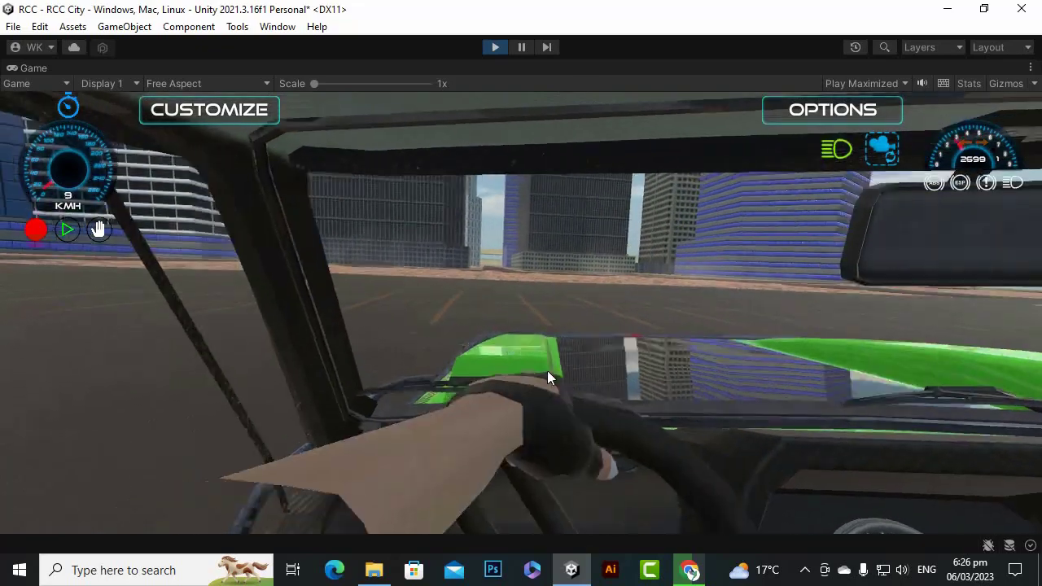
key("a")
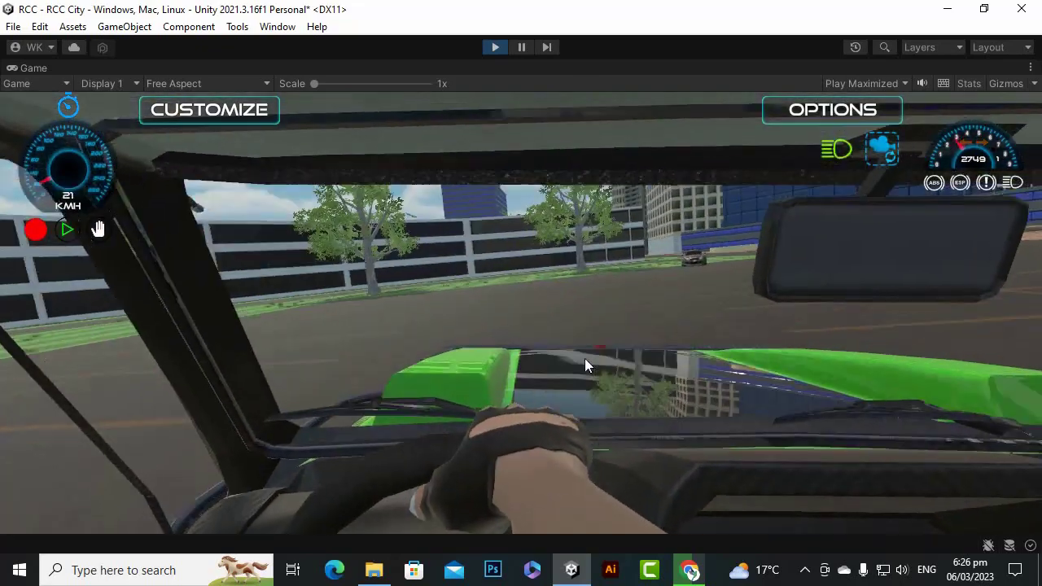
key("d")
key("a")
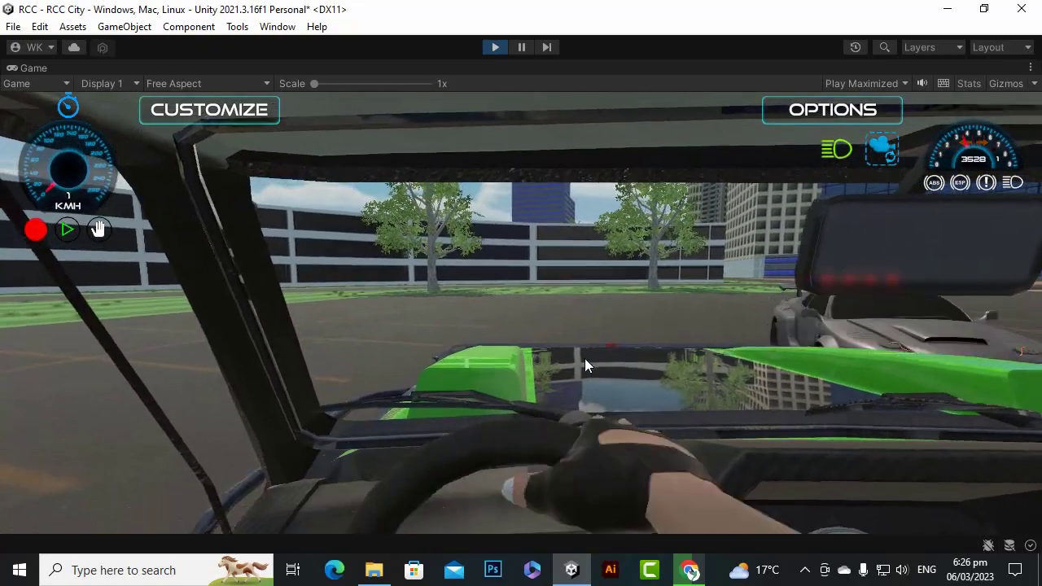
Switch through the wheel camera to the fixed external camera and drive forward and backward to check the driver from outside.
key("c")
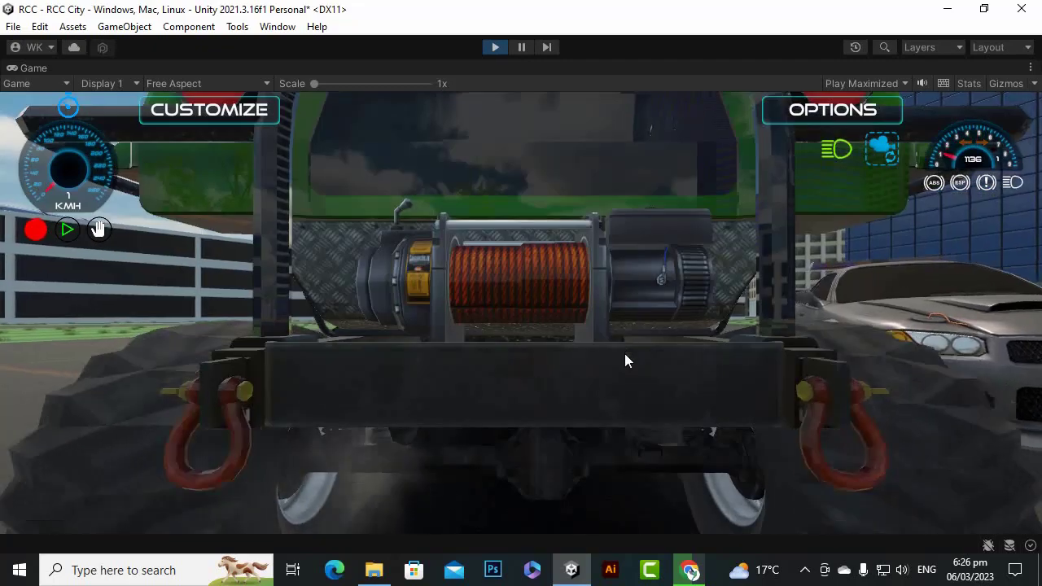
key("c")
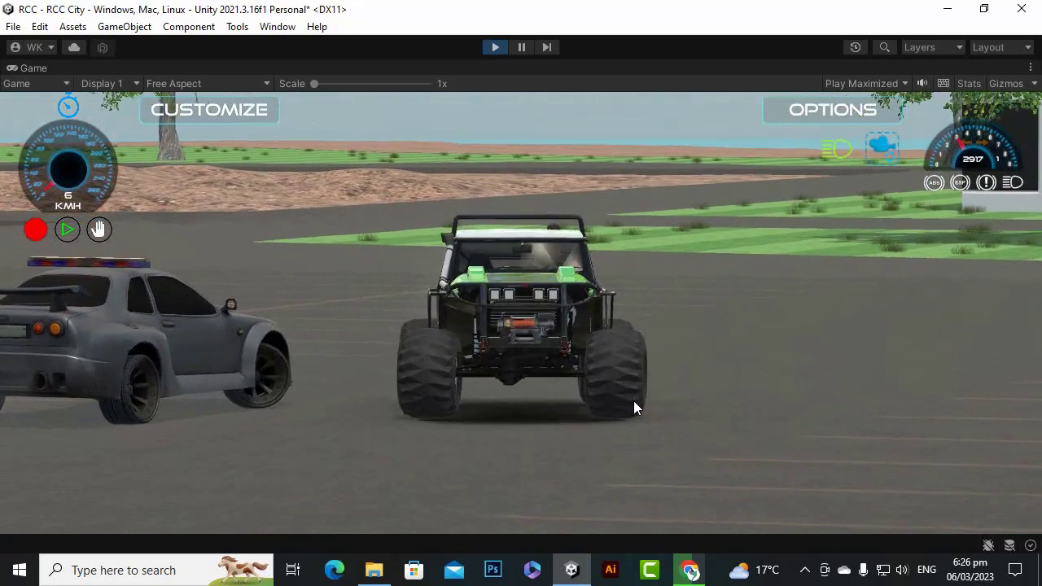
key("w")
key("s")
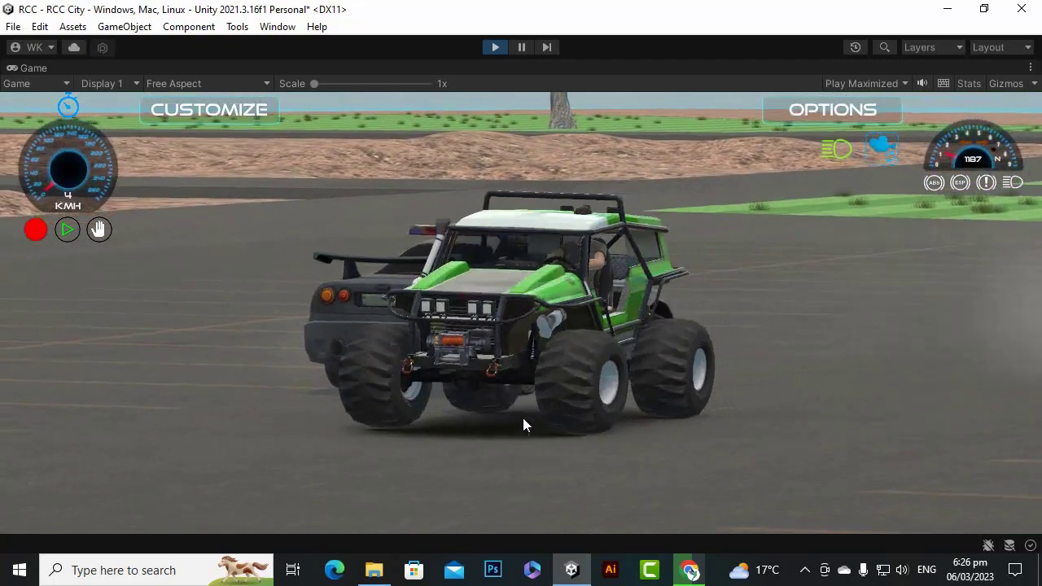
key("w")
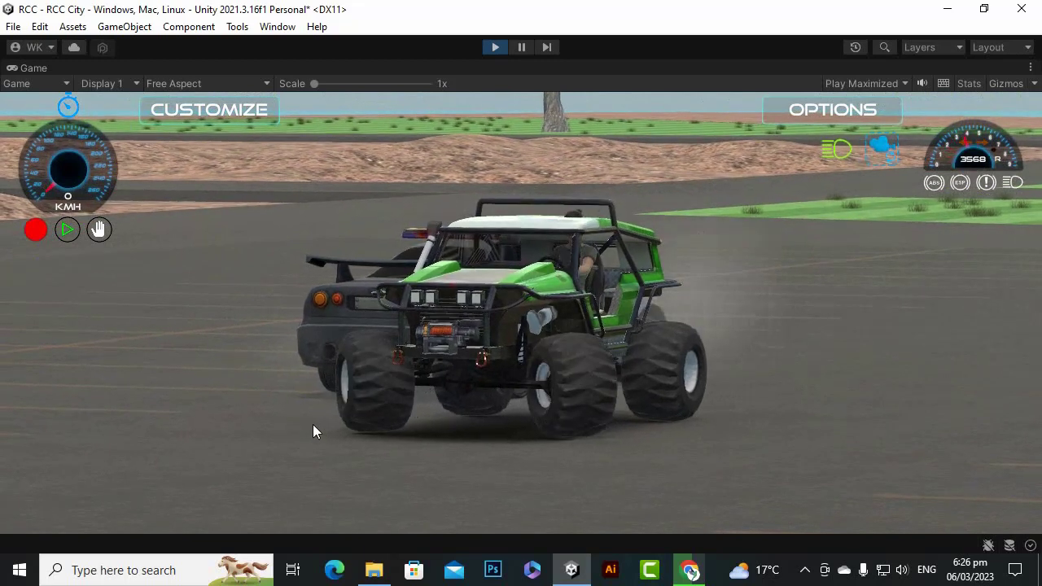
key("w")
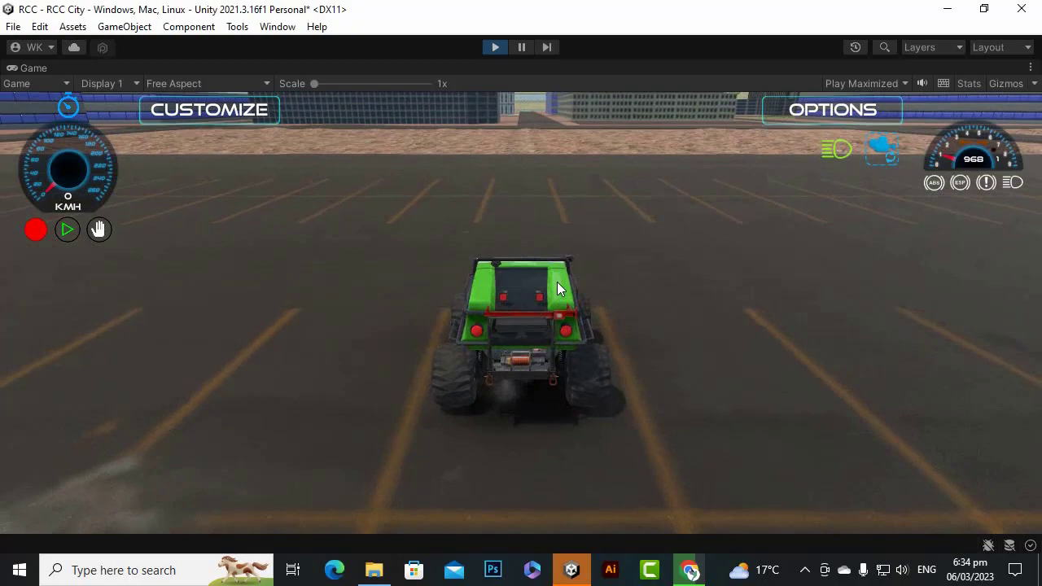
Drive in the chase view, switch to the hood camera and steer both ways while looking down at the hands, finishing with braking.
left_click(557, 281)
key("w")
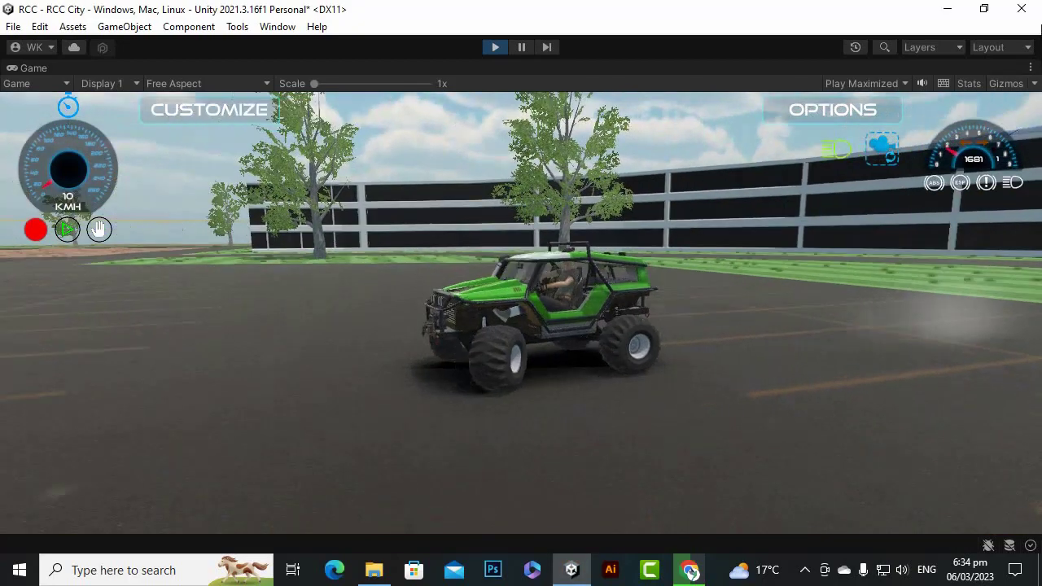
key("c")
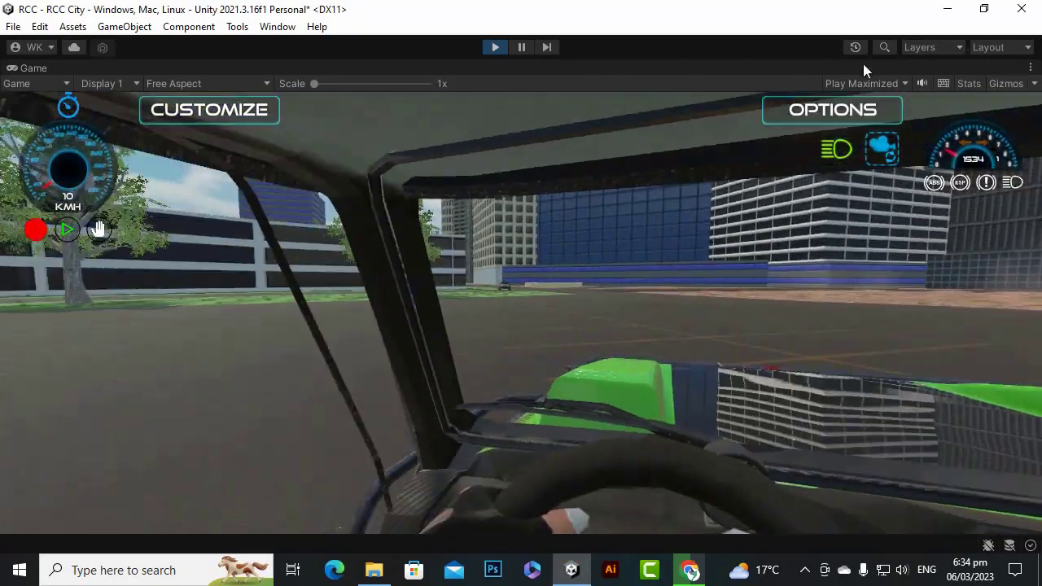
key("w")
key("d")
key("a")
key("w")
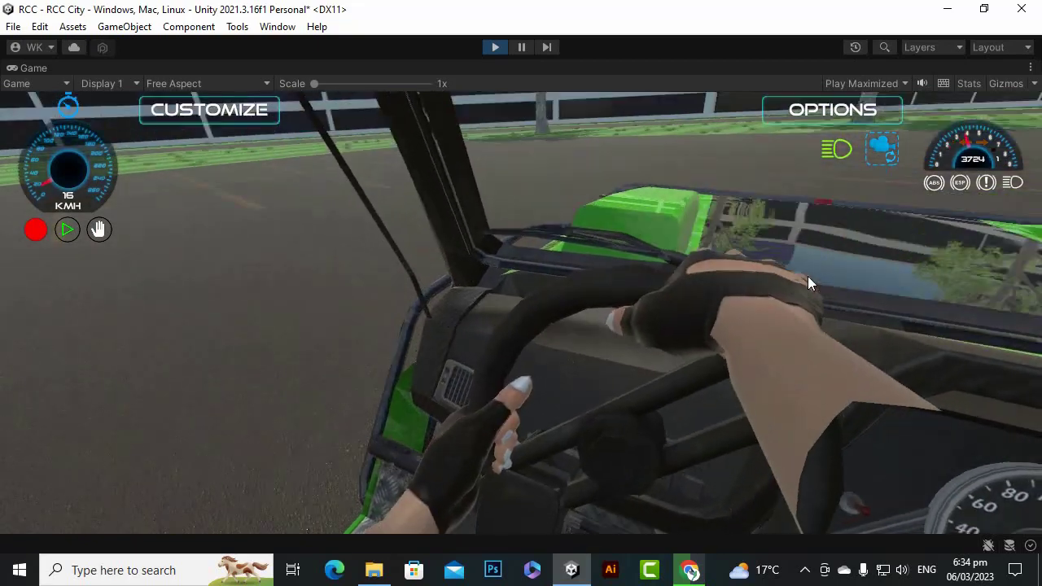
key("d")
key("a")
key("s")
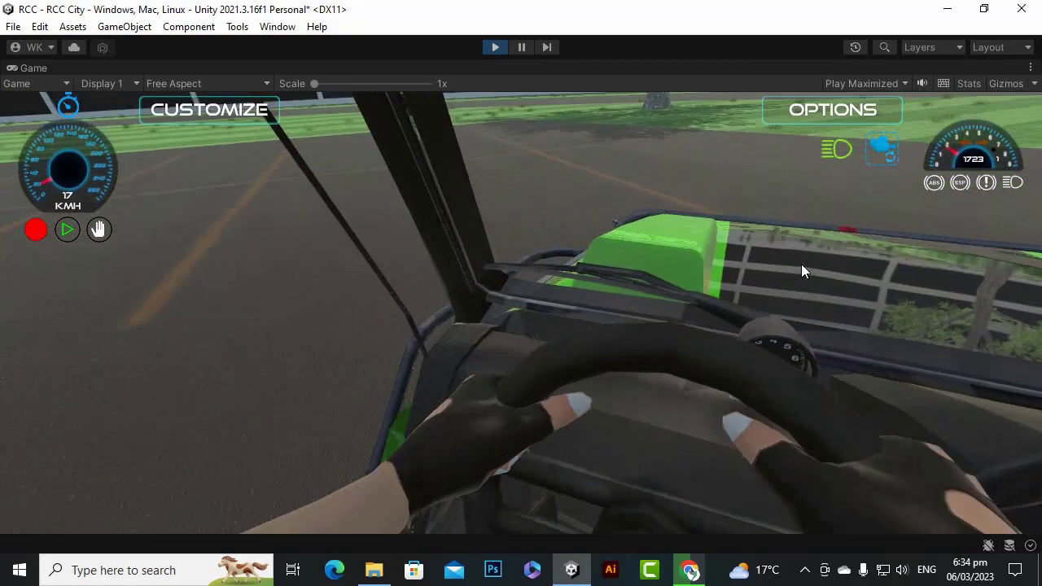
key("d")
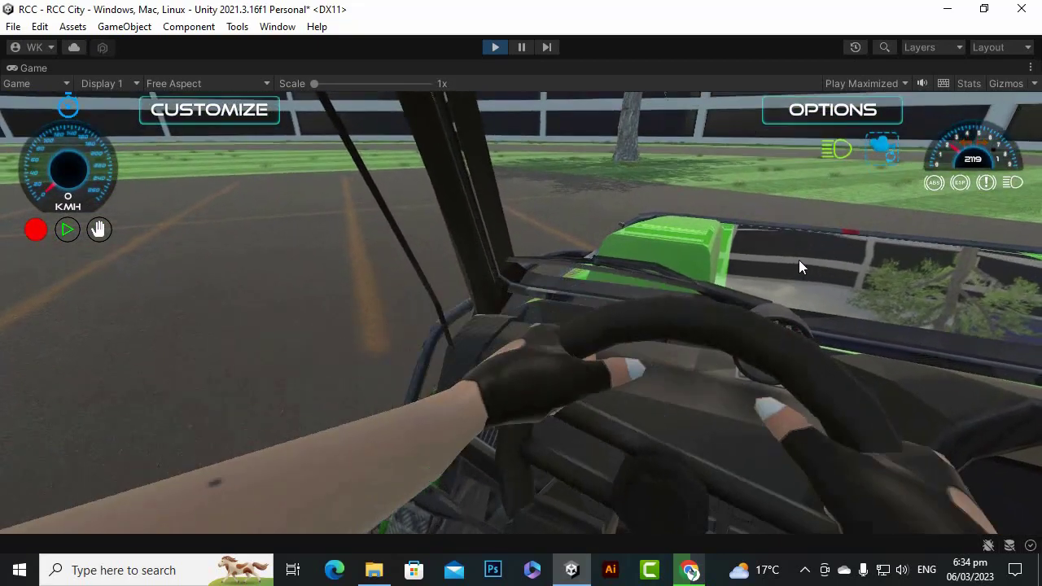
Cycle through the remaining cameras back to the chase view and drive forward, viewing the buggy and driver from the side and rear.
key("c")
key("c")
key("c")
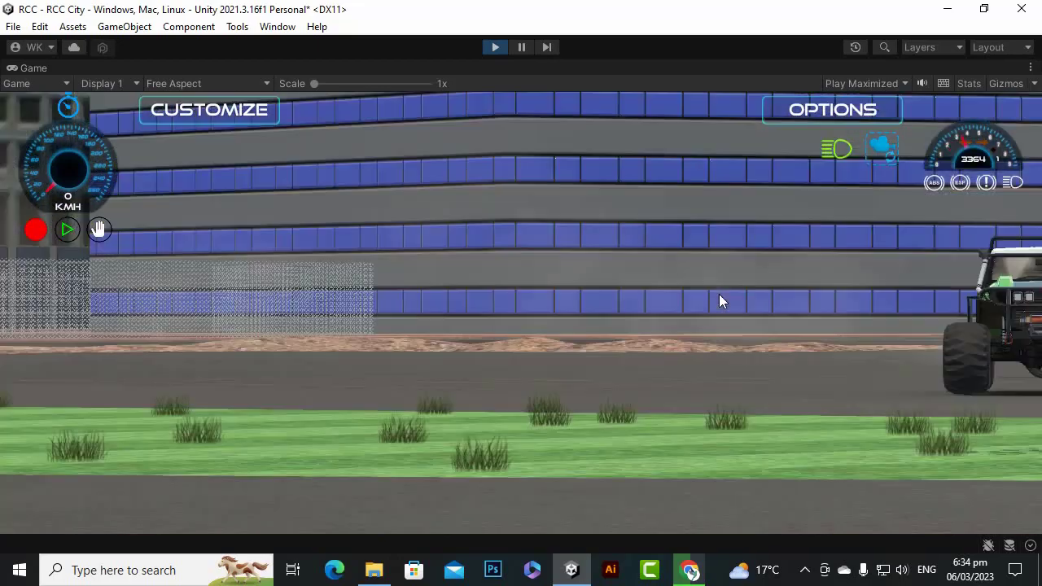
key("c")
key("w")
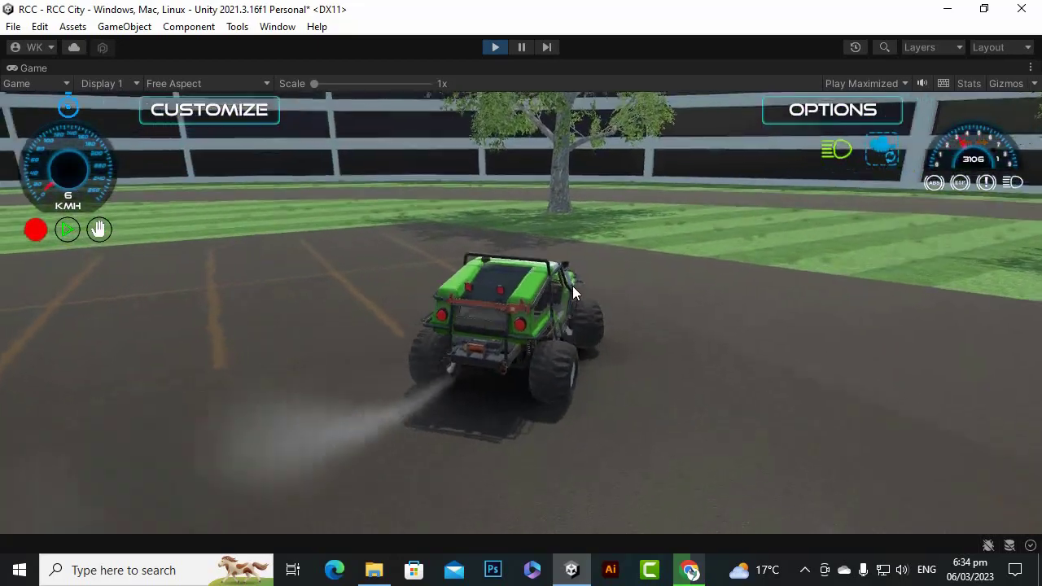
key("c")
key("w")
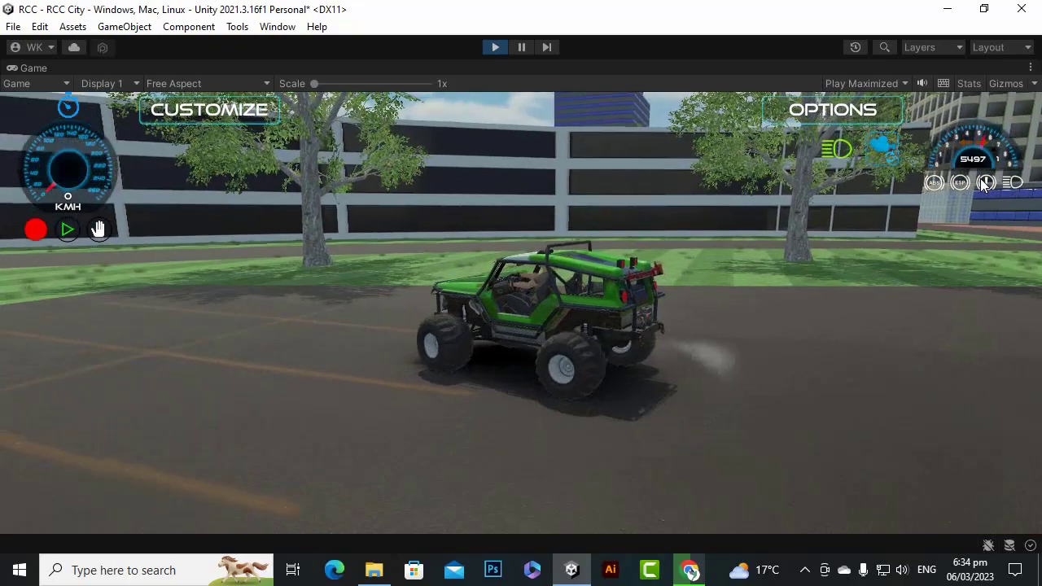
key("w")
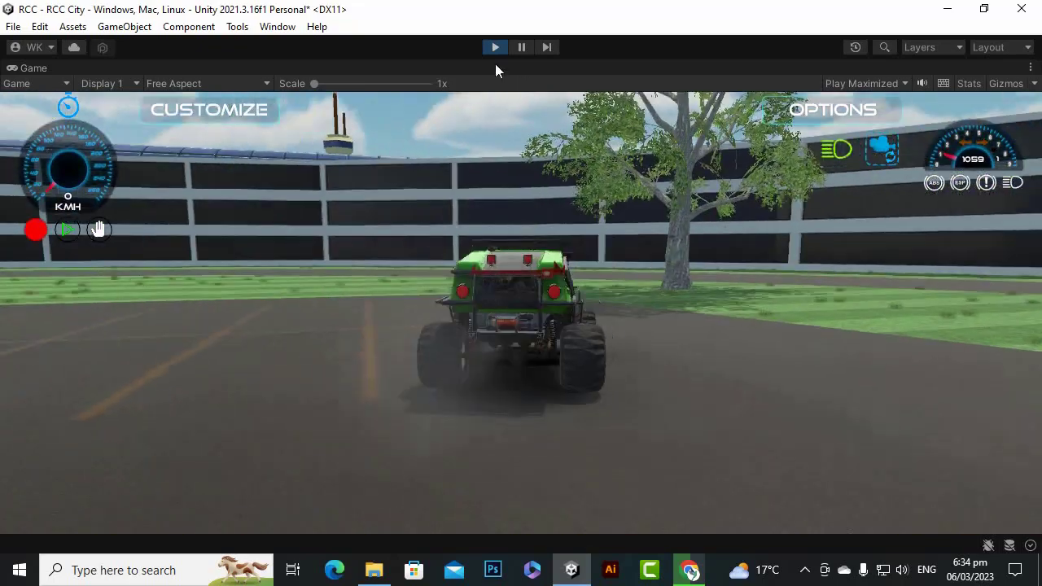
key("c")
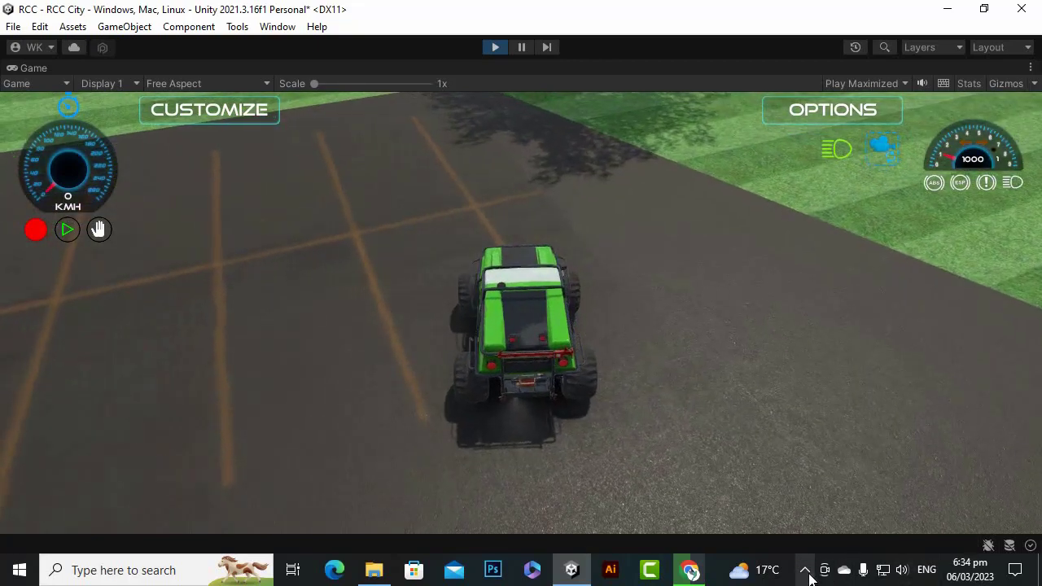